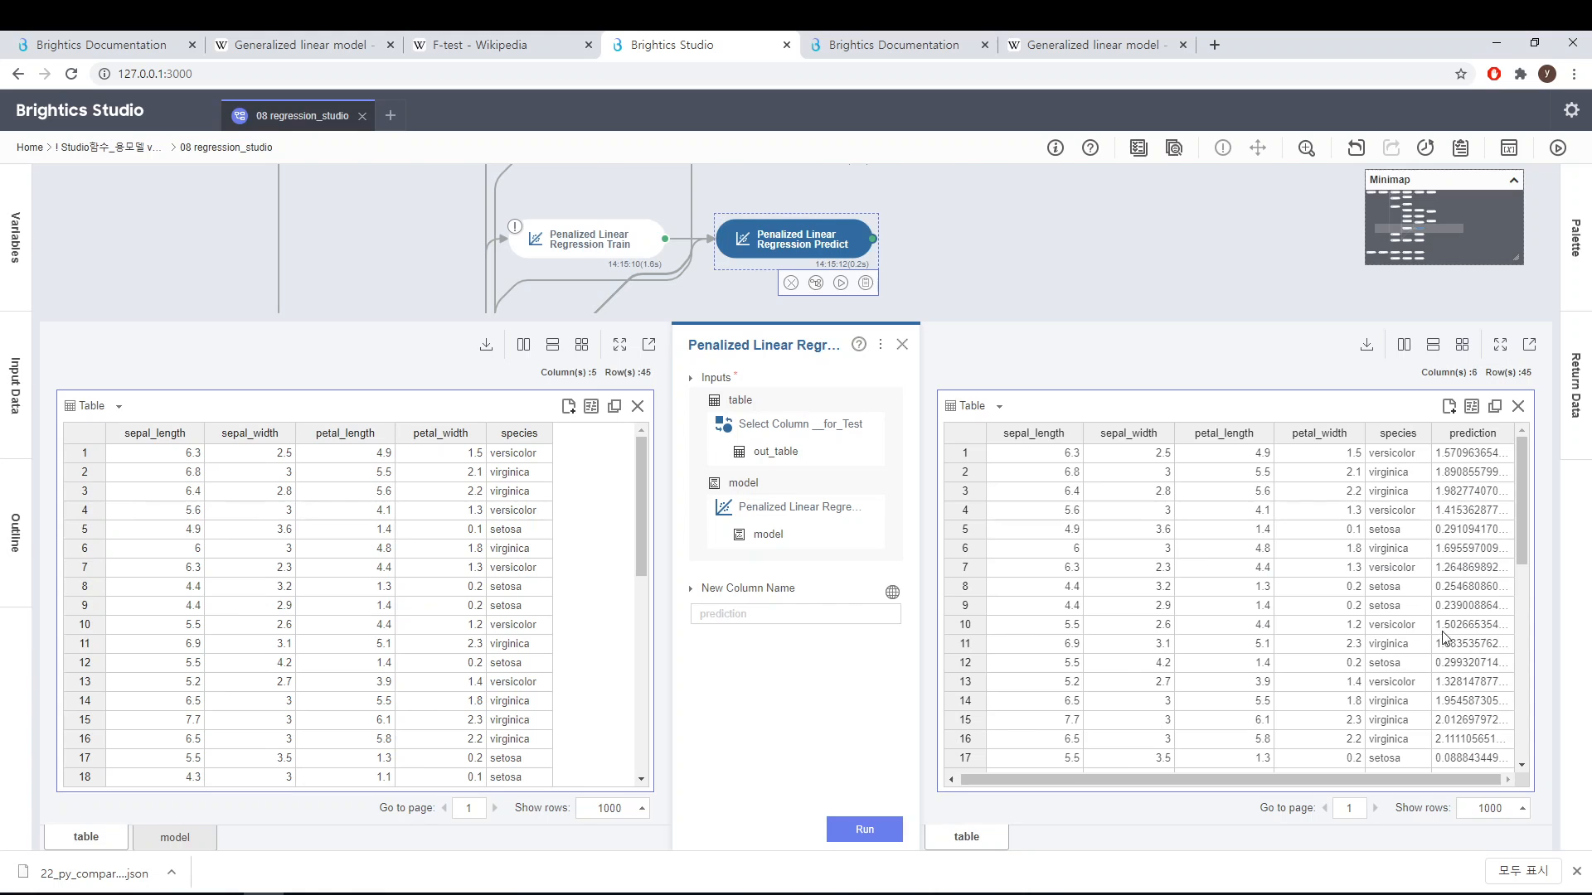
# Step: Close the current function panel and open the KNN Regression function's settings and results
pyautogui.click(900, 345)
pyautogui.scroll(3, 934, 385)
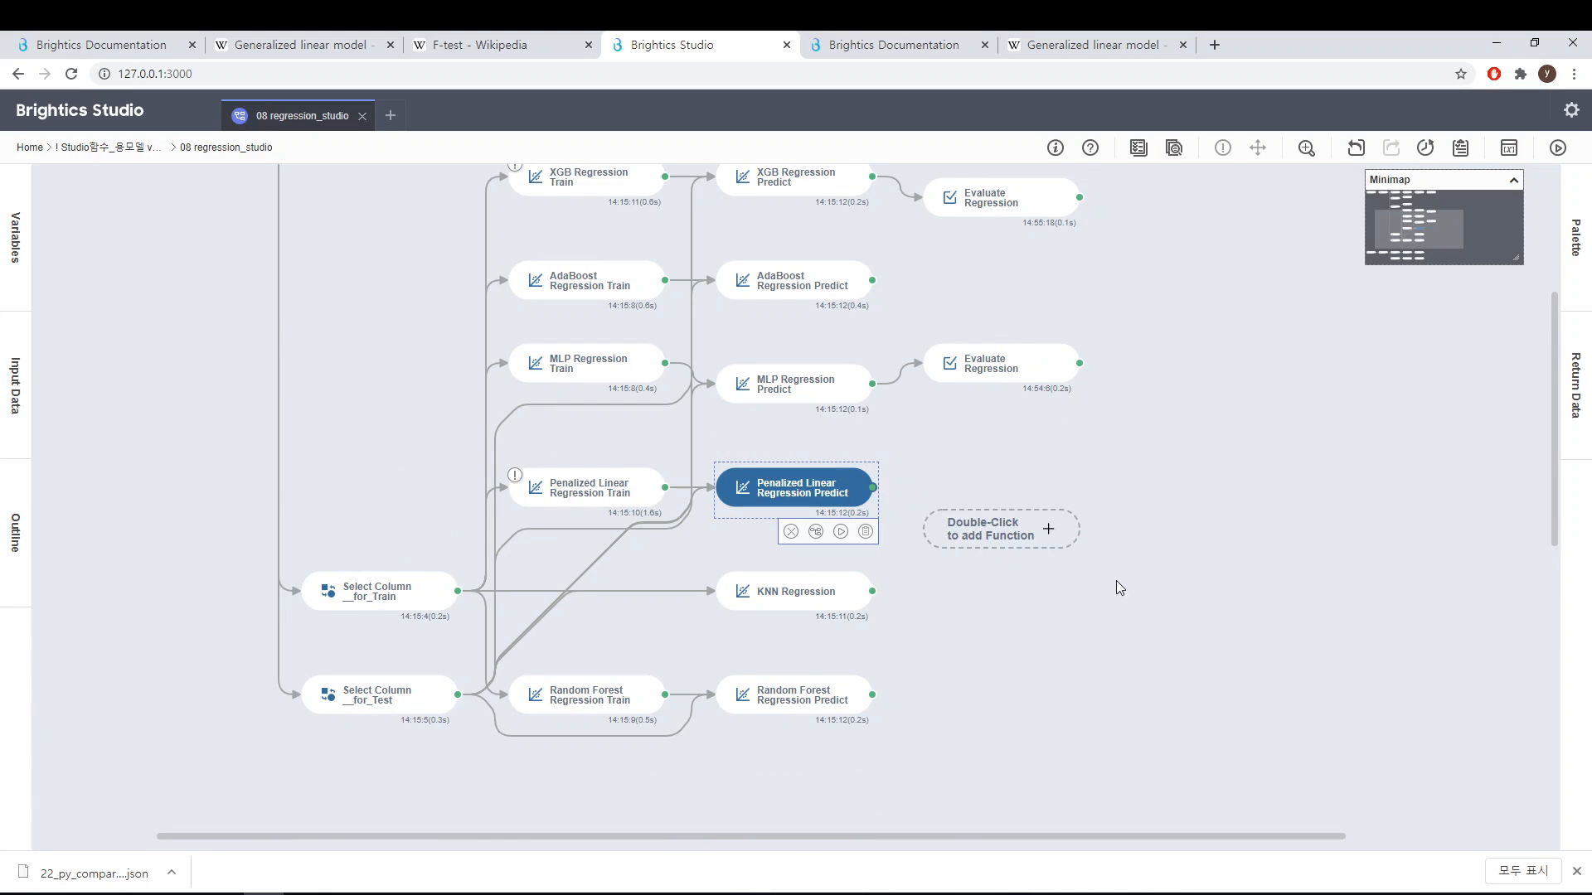
pyautogui.scroll(-1, 1150, 594)
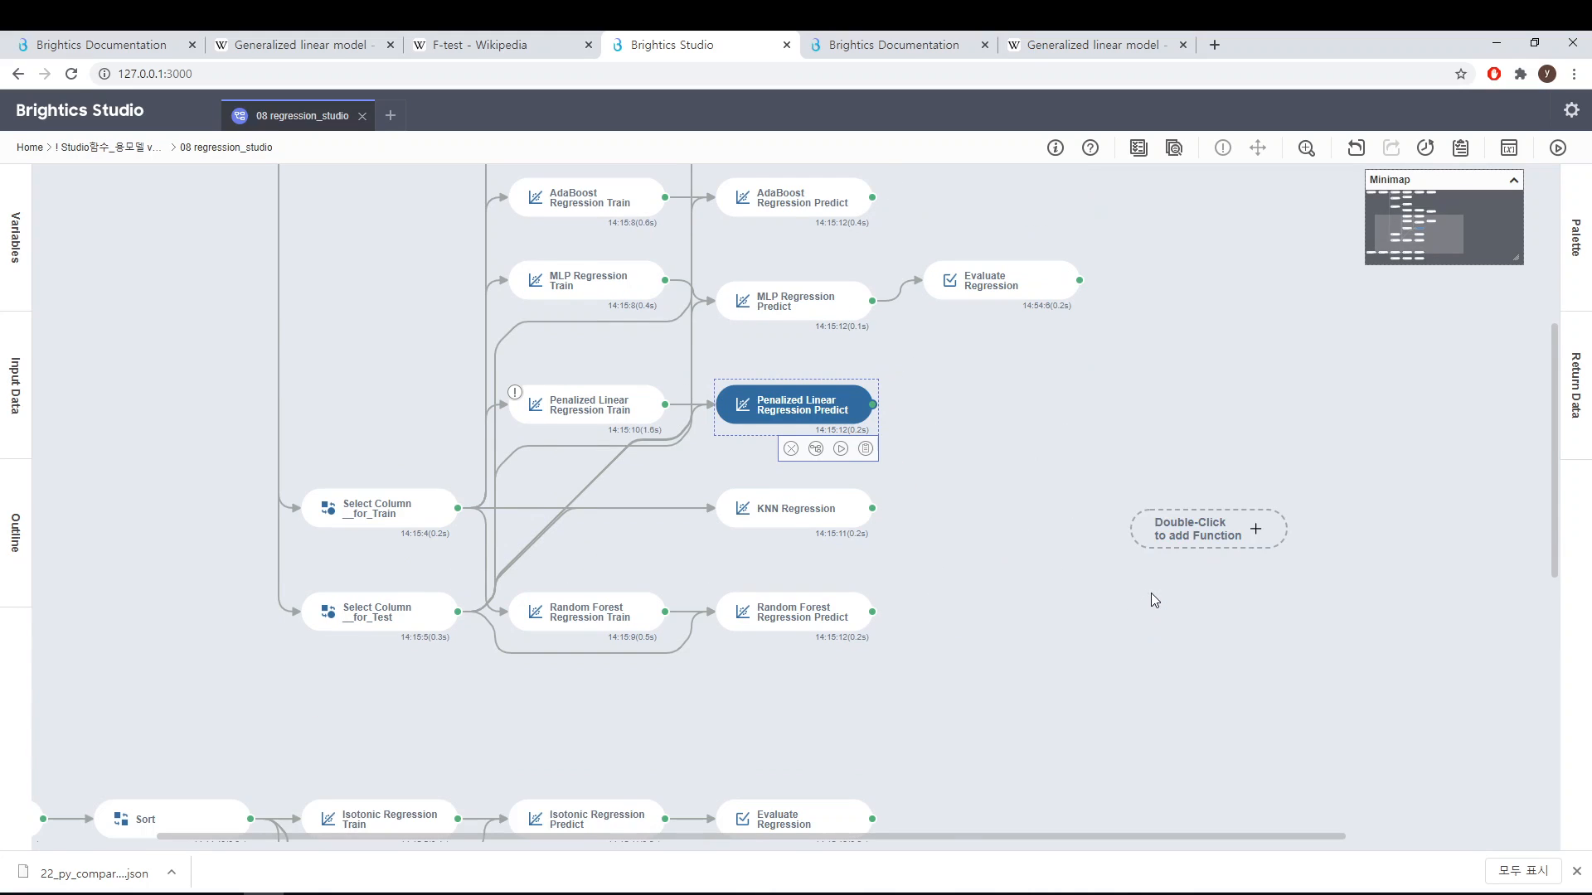
pyautogui.click(818, 527)
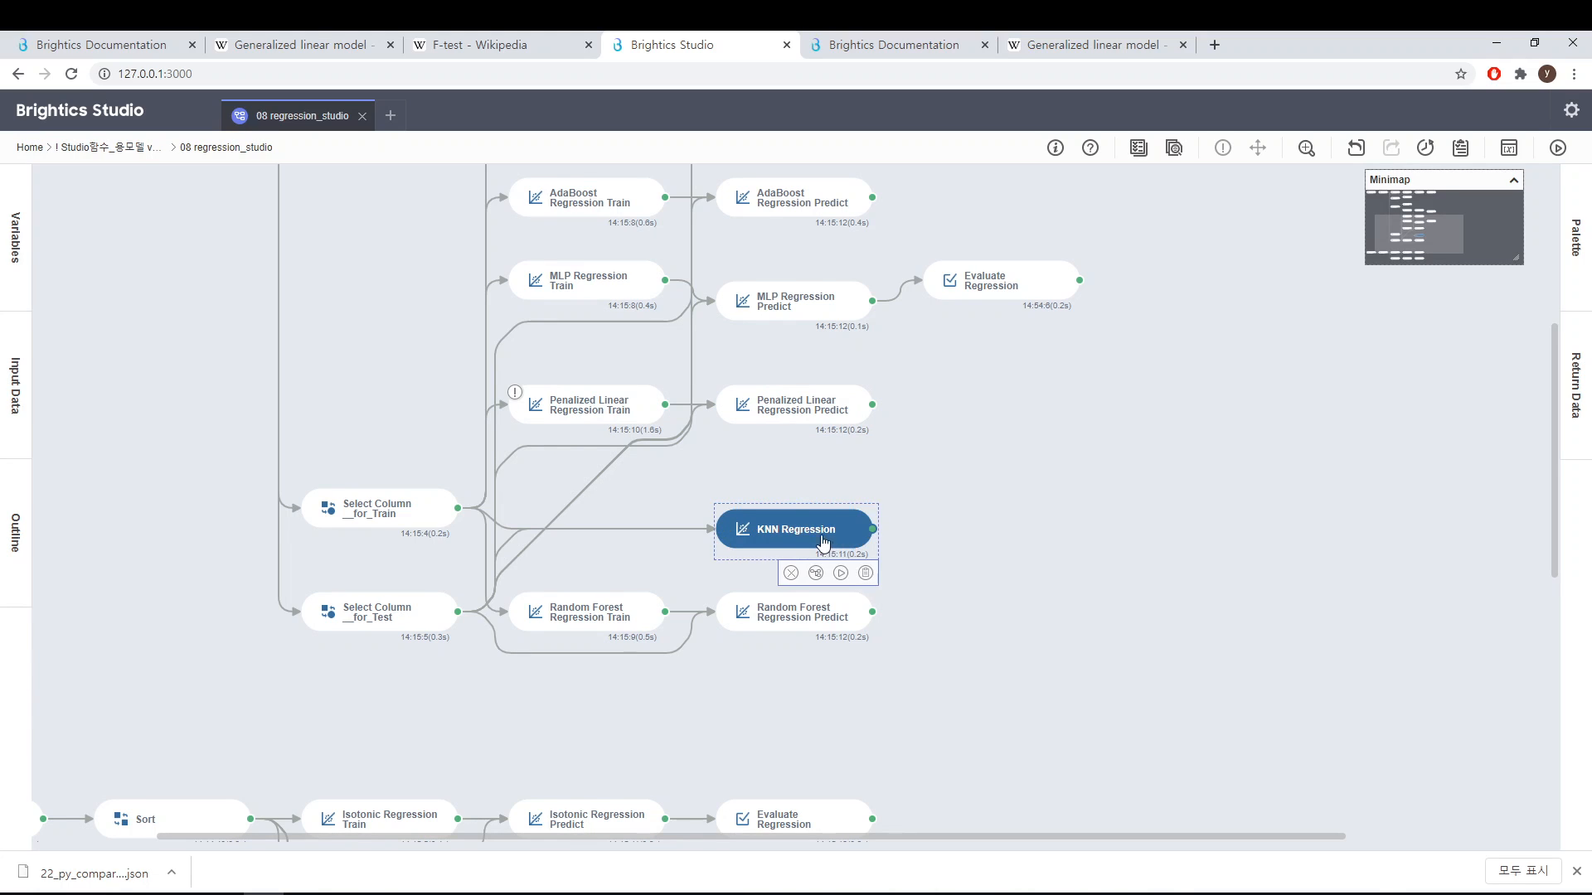
pyautogui.scroll(-1, 825, 539)
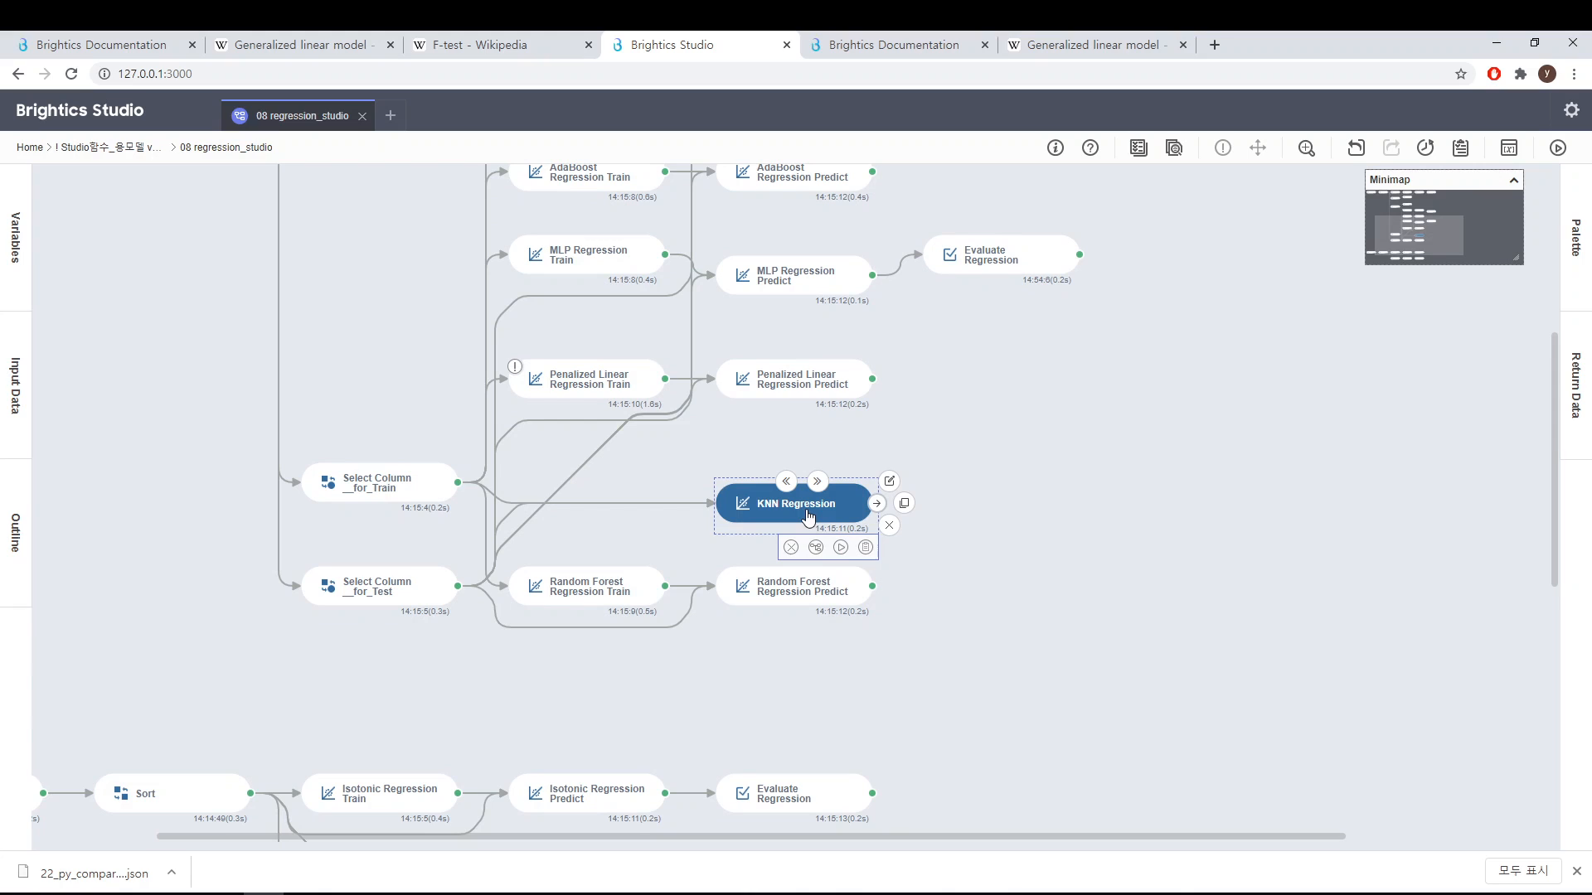
pyautogui.doubleClick(808, 510)
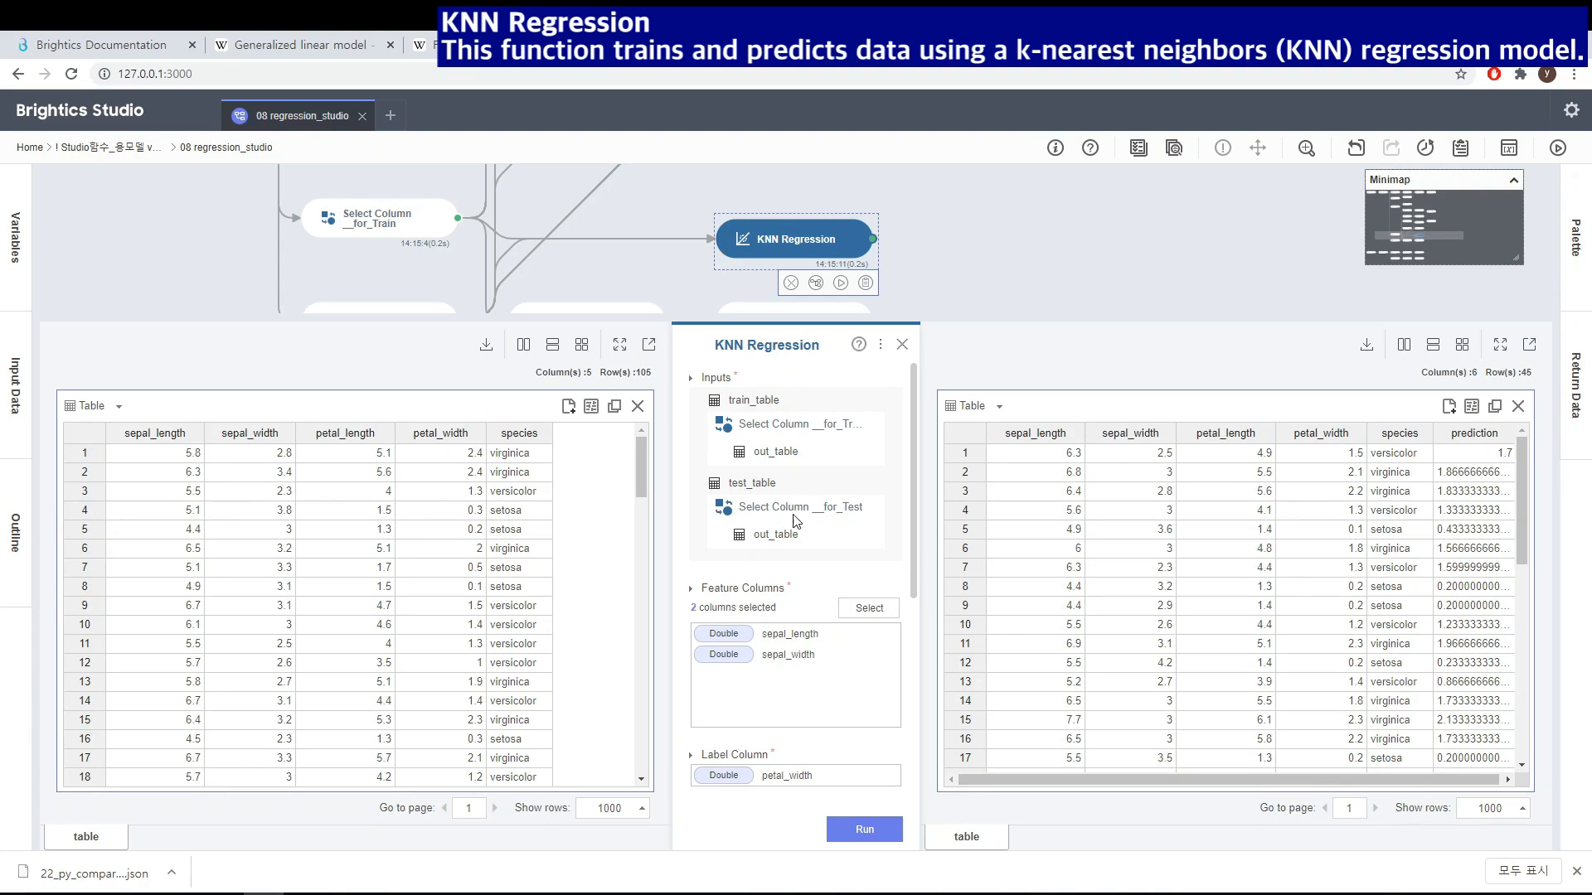
# Step: Review the KNN Regression parameters and the prediction column in its output table
pyautogui.moveTo(910, 416); pyautogui.dragTo(910, 382)
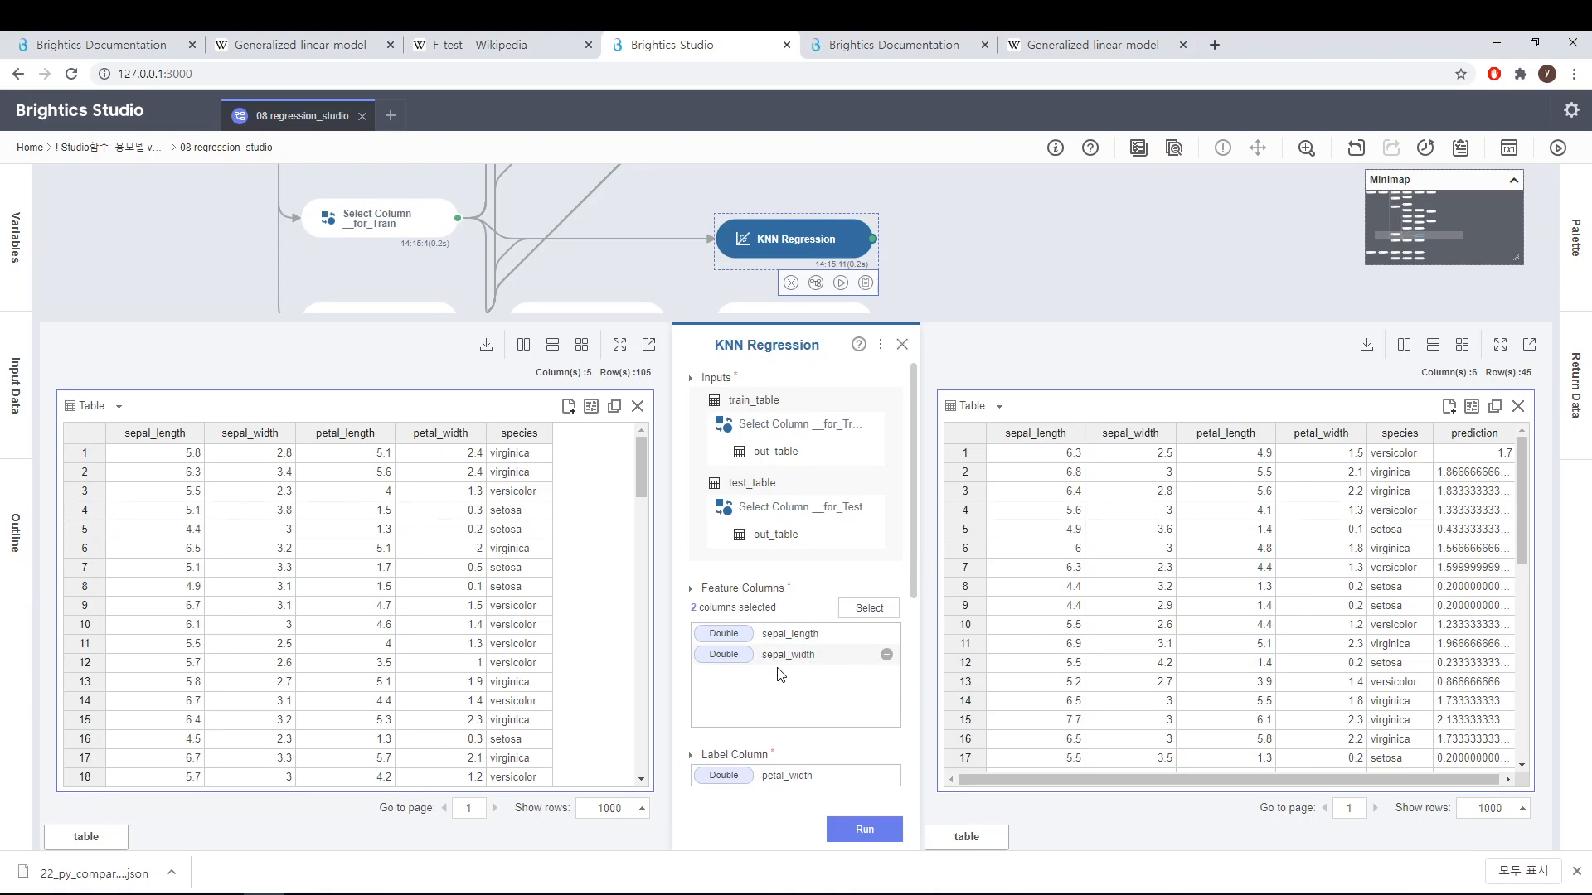
pyautogui.scroll(-3, 911, 572)
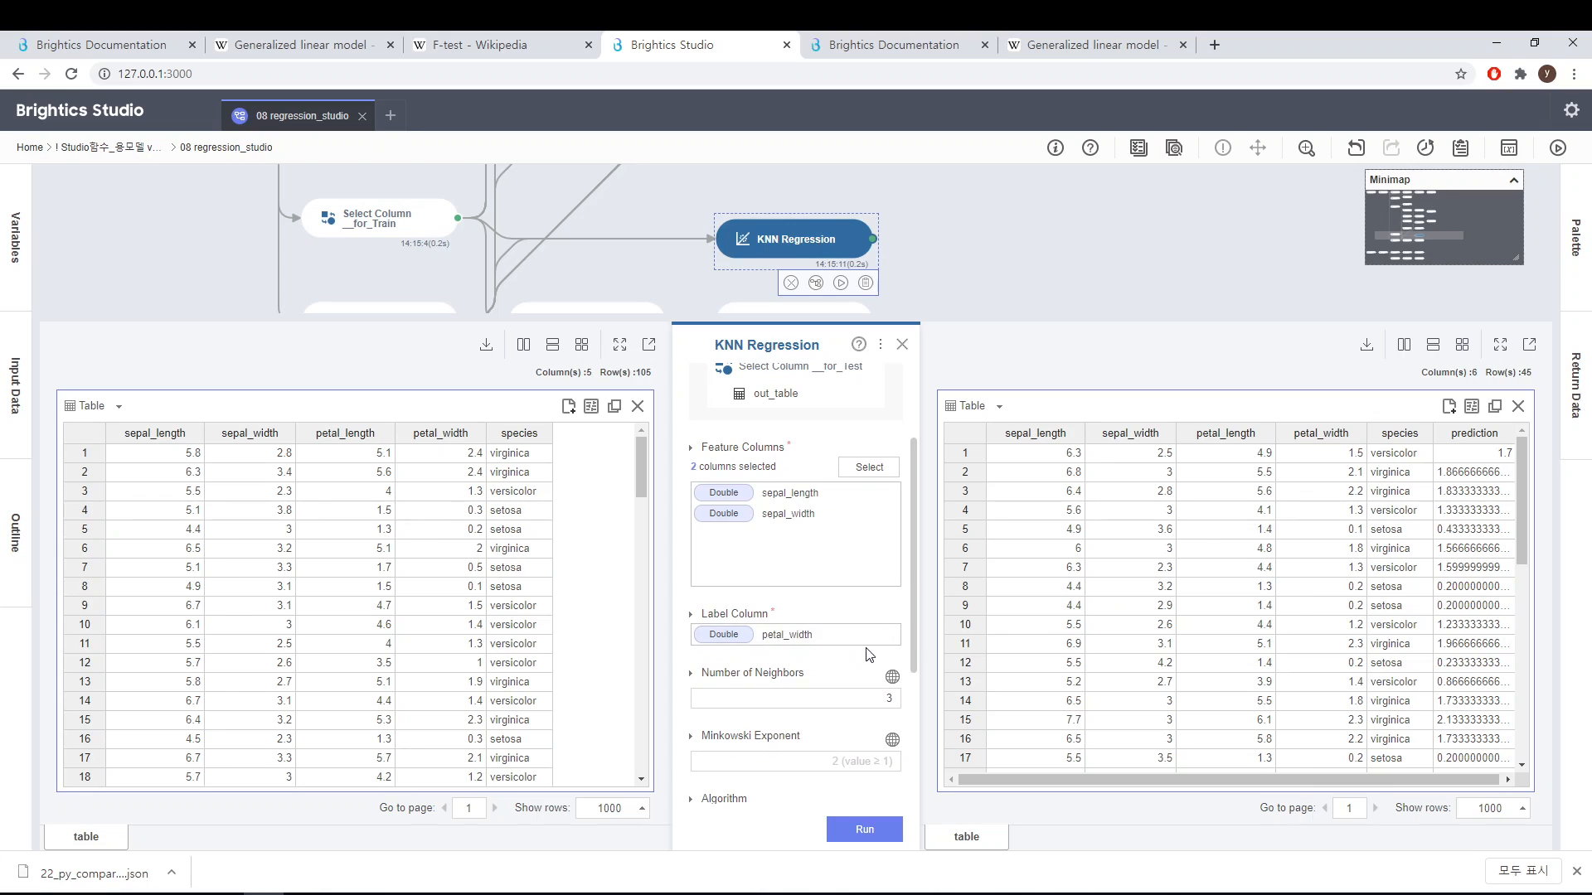
pyautogui.moveTo(917, 625); pyautogui.dragTo(903, 688)
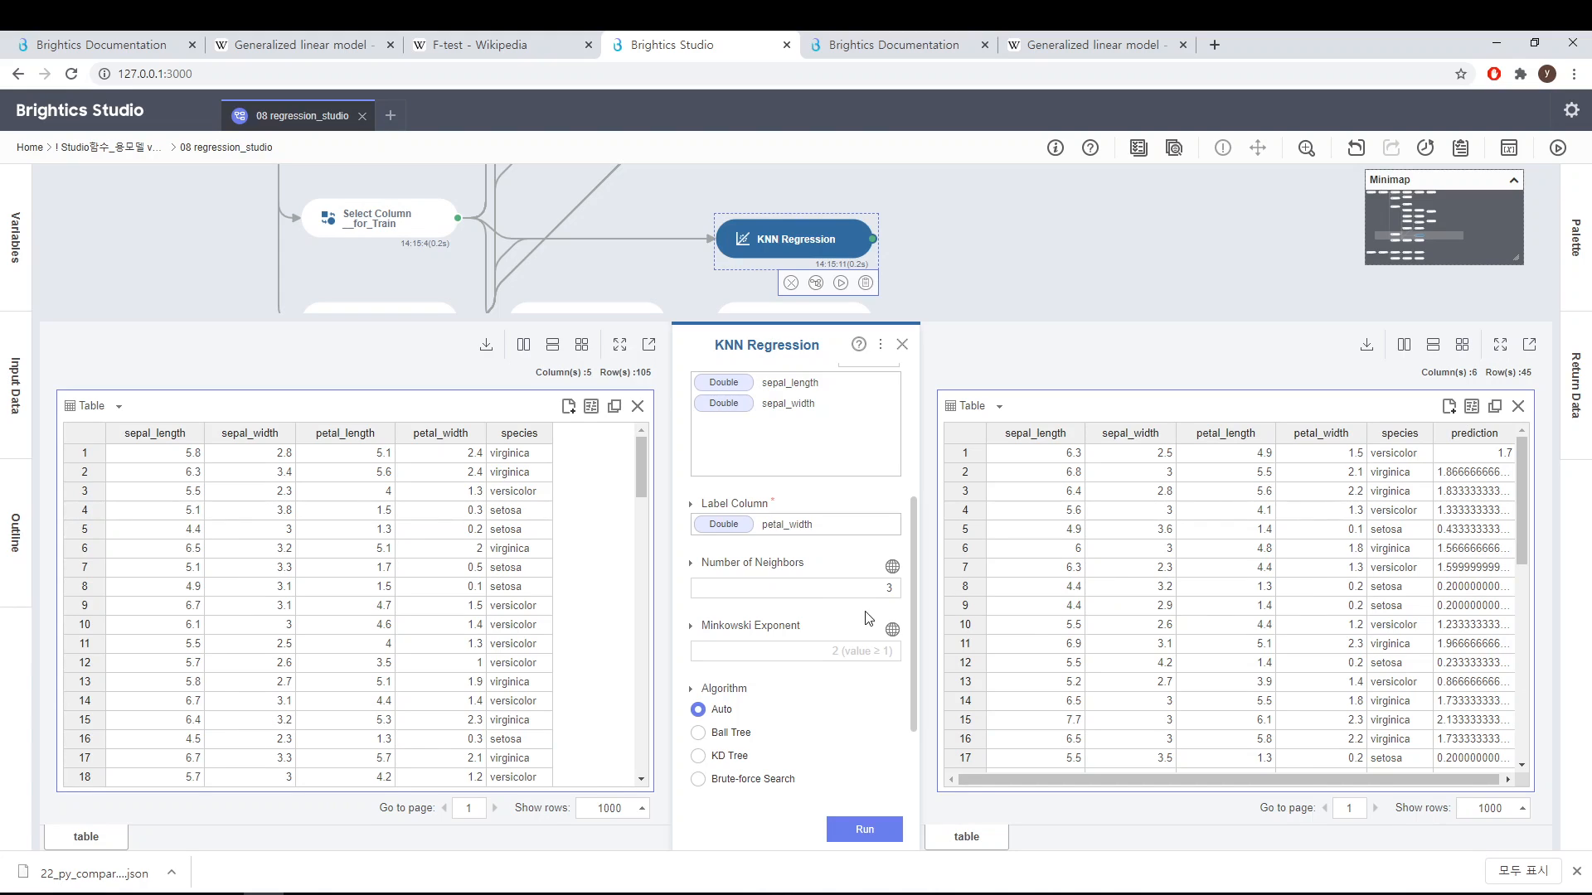
pyautogui.moveTo(910, 643); pyautogui.dragTo(910, 674)
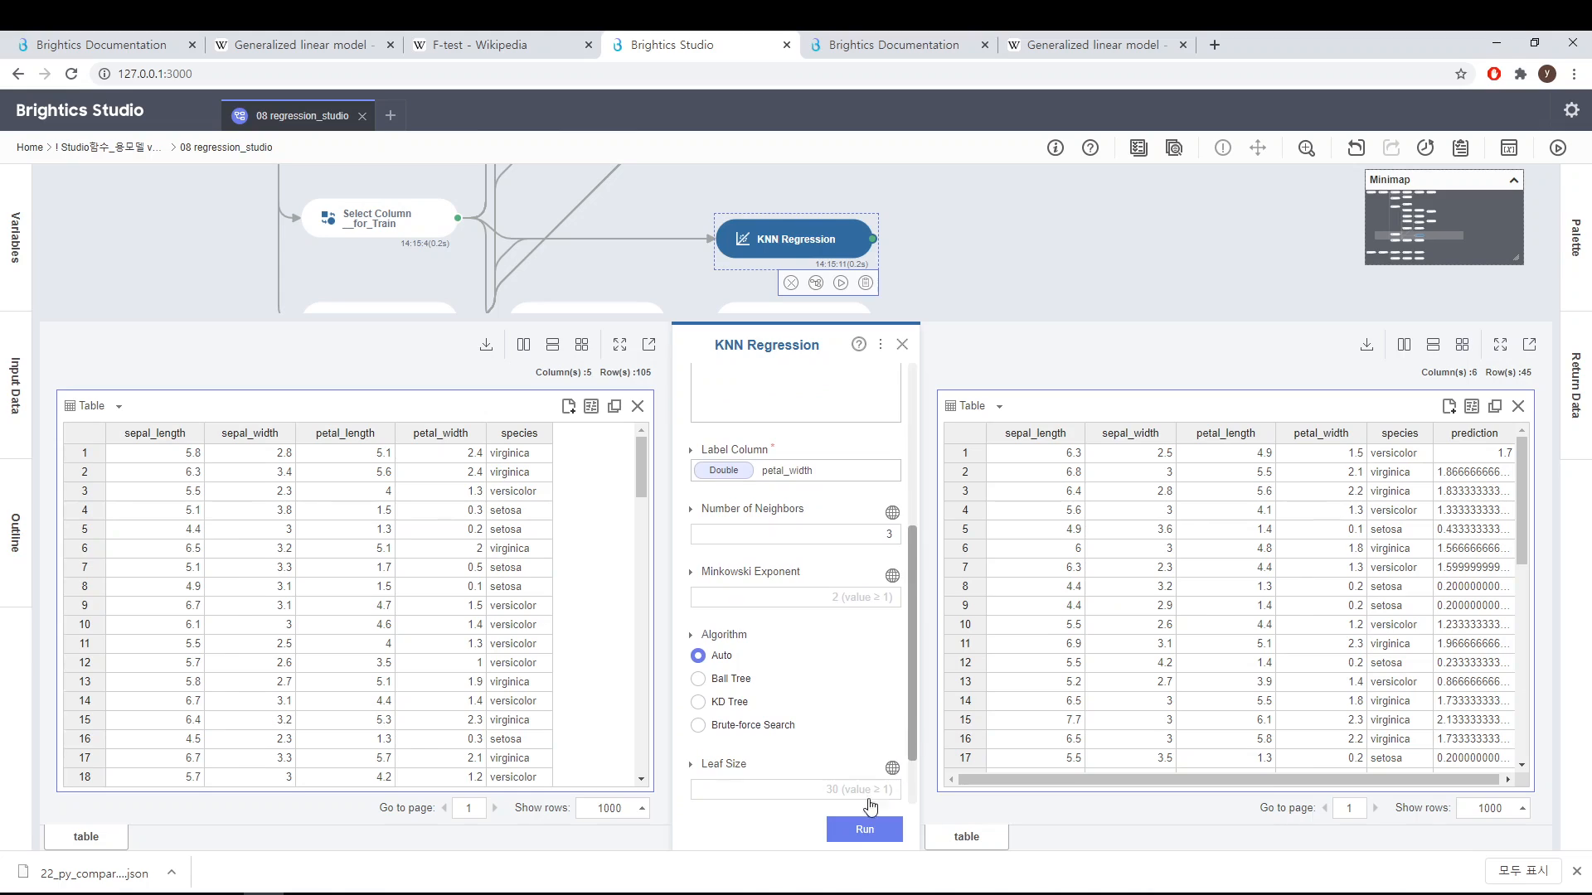
pyautogui.moveTo(1093, 779); pyautogui.dragTo(1384, 803)
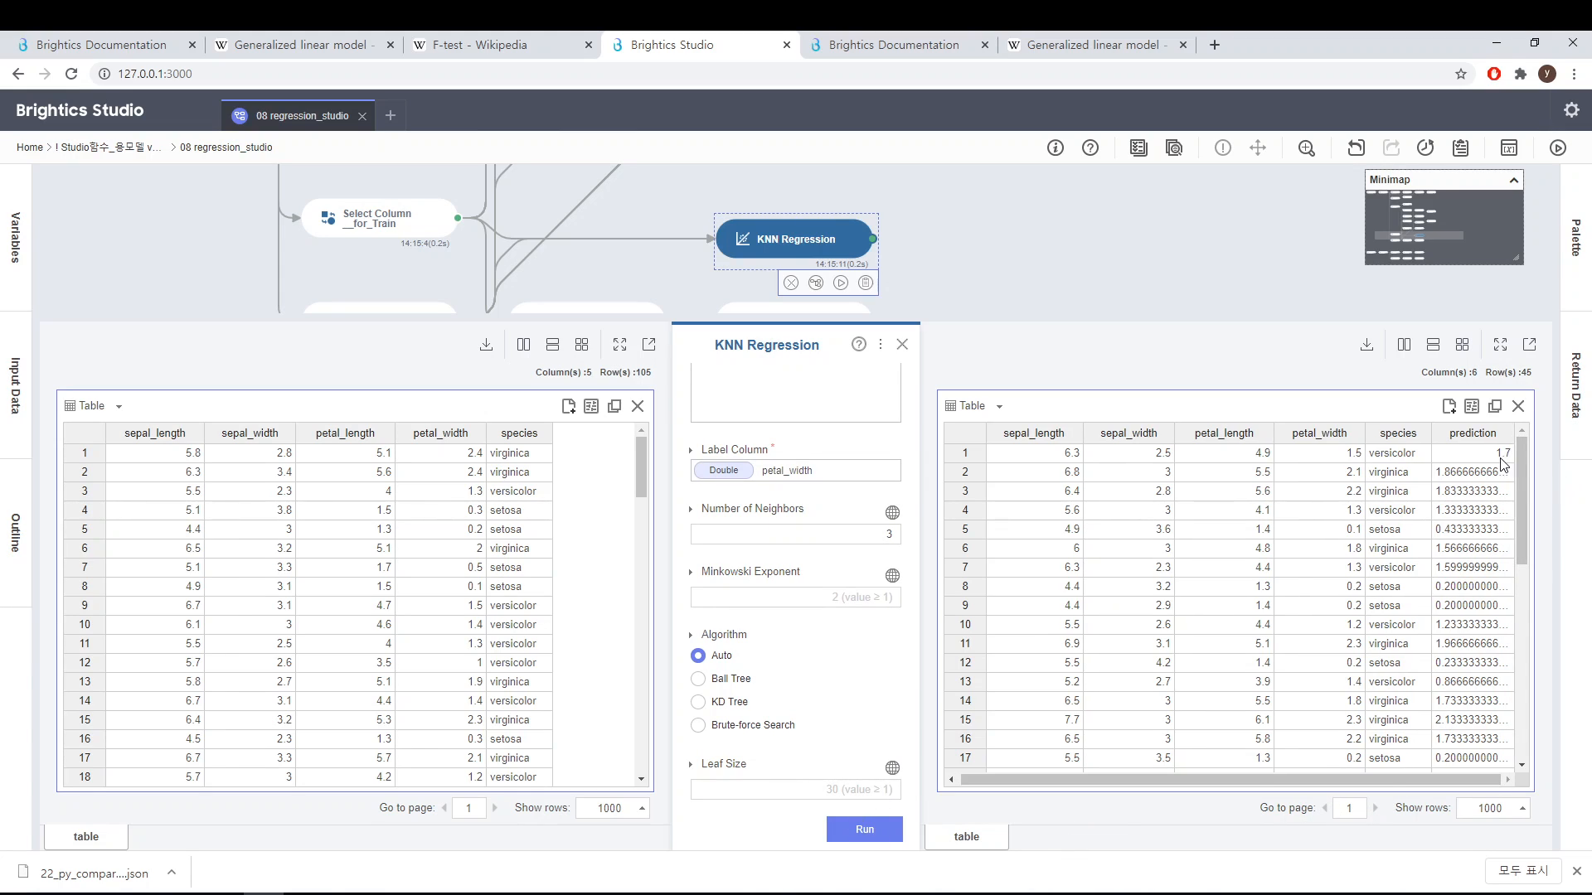
pyautogui.moveTo(1524, 489); pyautogui.dragTo(1508, 792)
pyautogui.scroll(-4, 1514, 688)
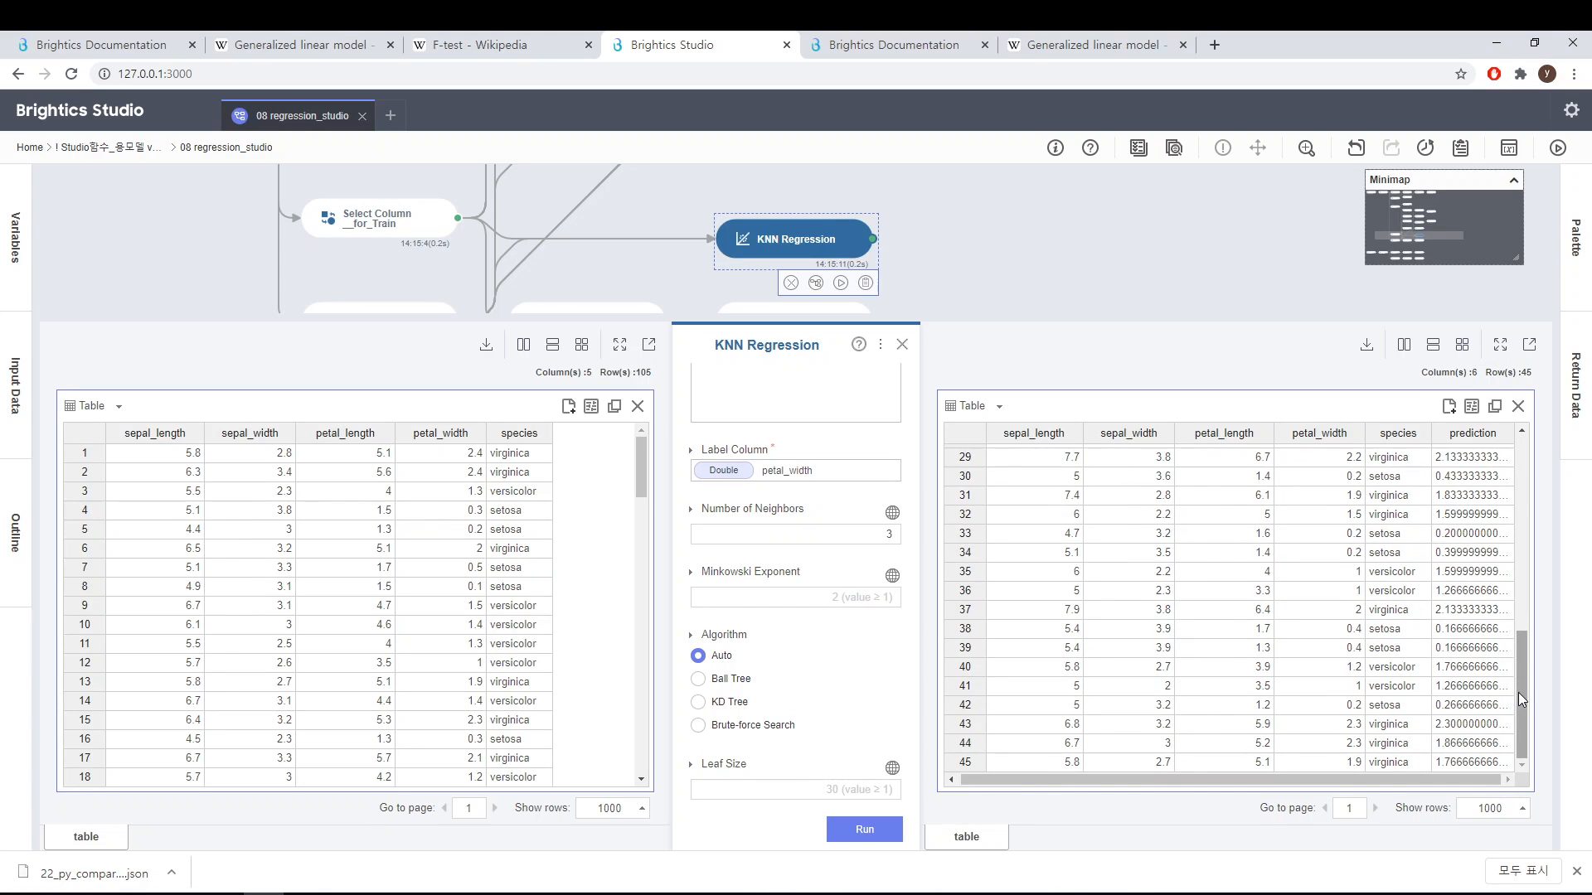
pyautogui.scroll(7, 1529, 459)
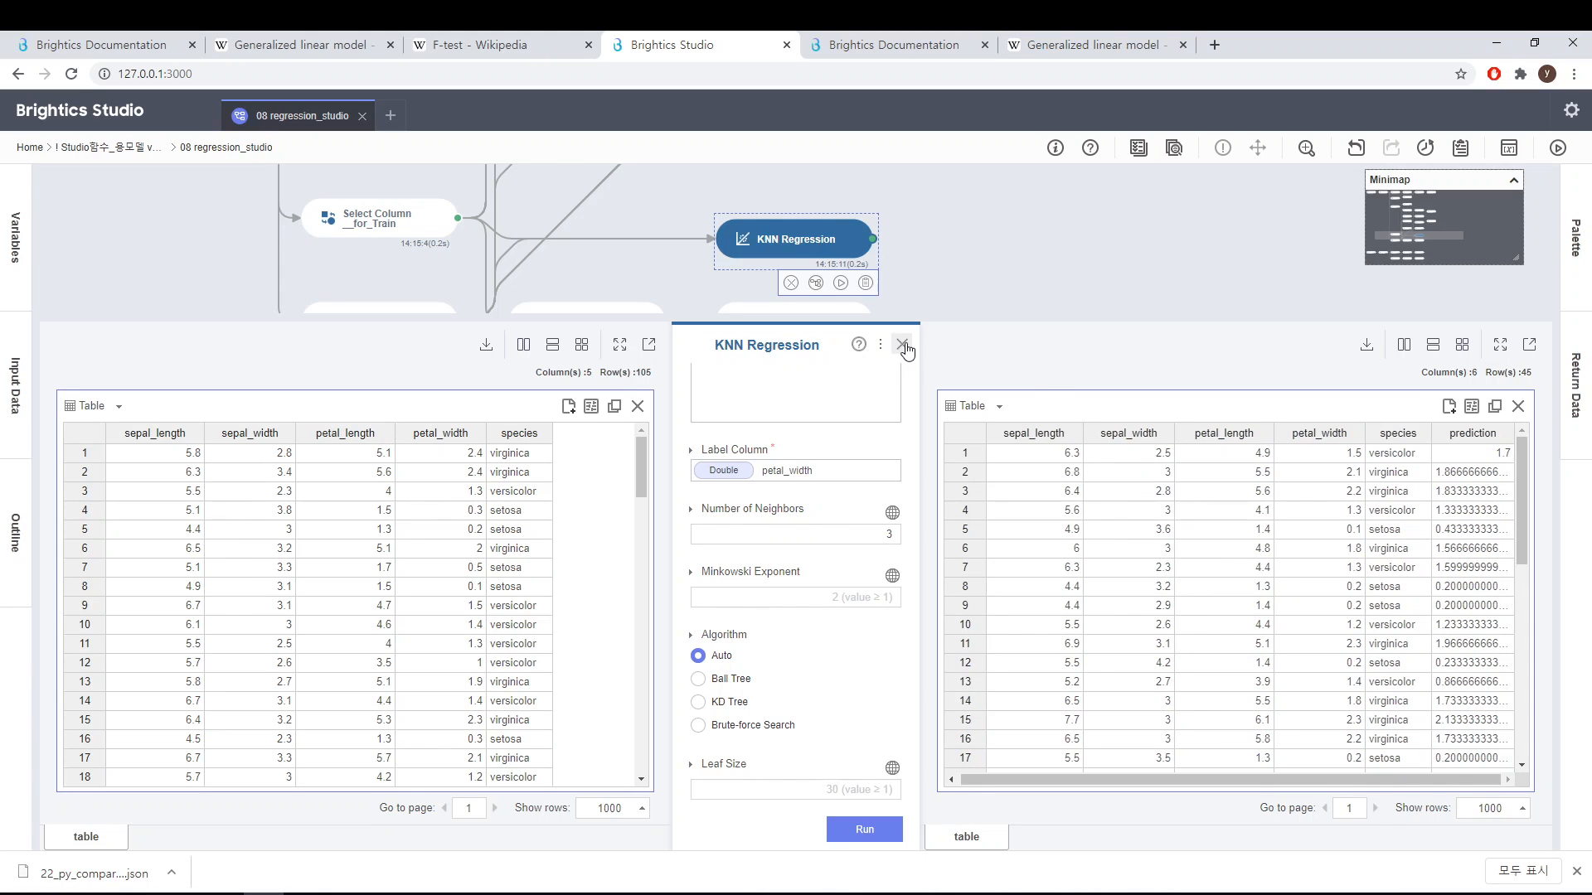
# Step: Open the KNN Regression help documentation, read its description, and return to the workflow
pyautogui.click(860, 345)
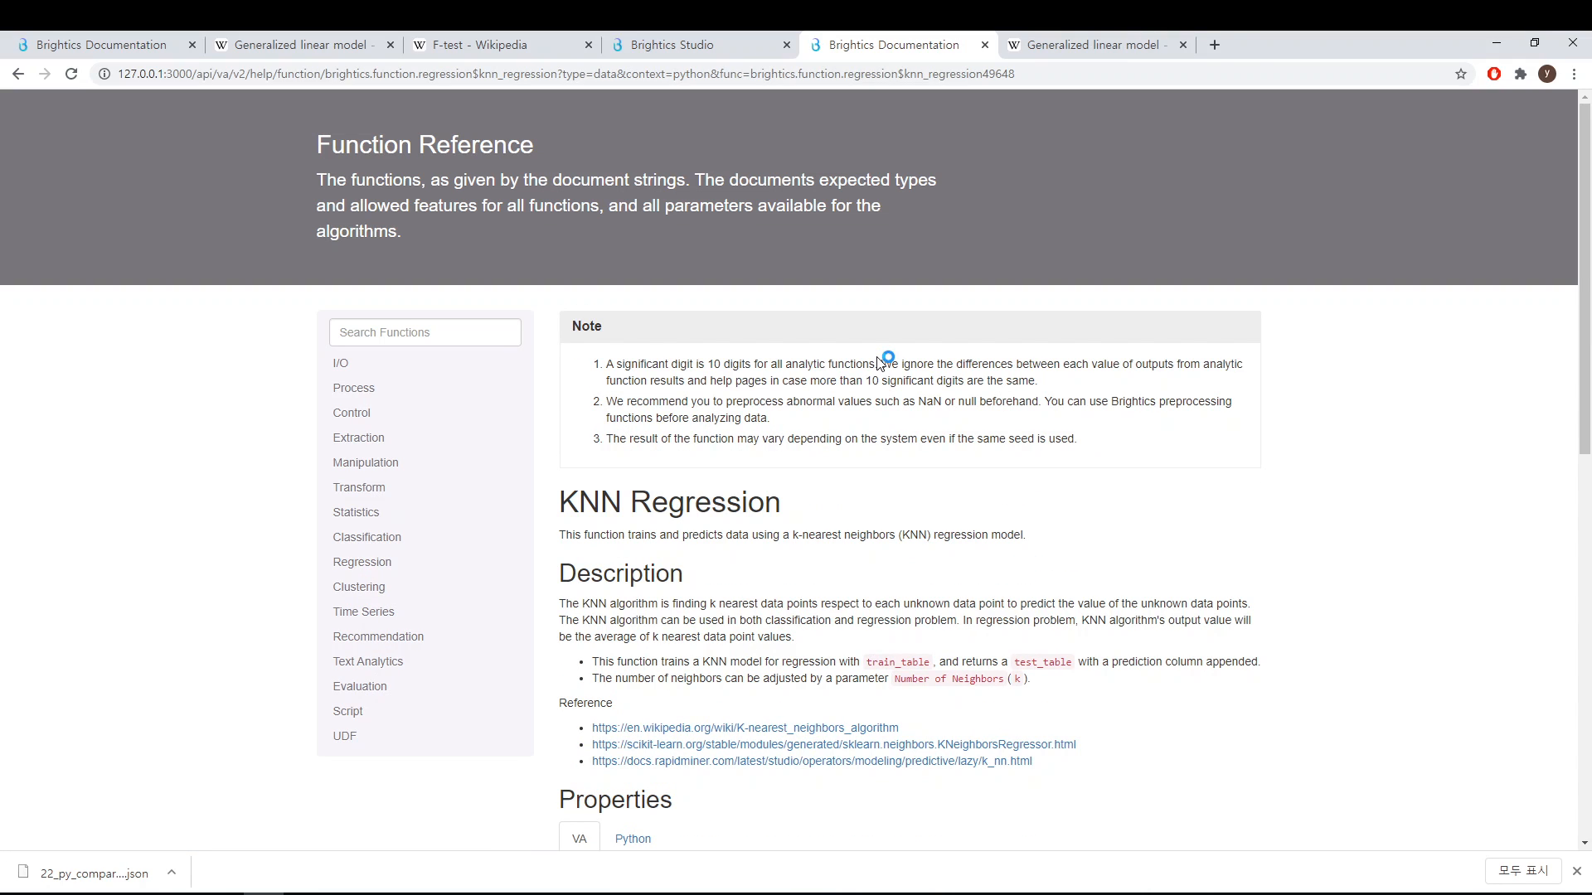
pyautogui.scroll(-2, 884, 452)
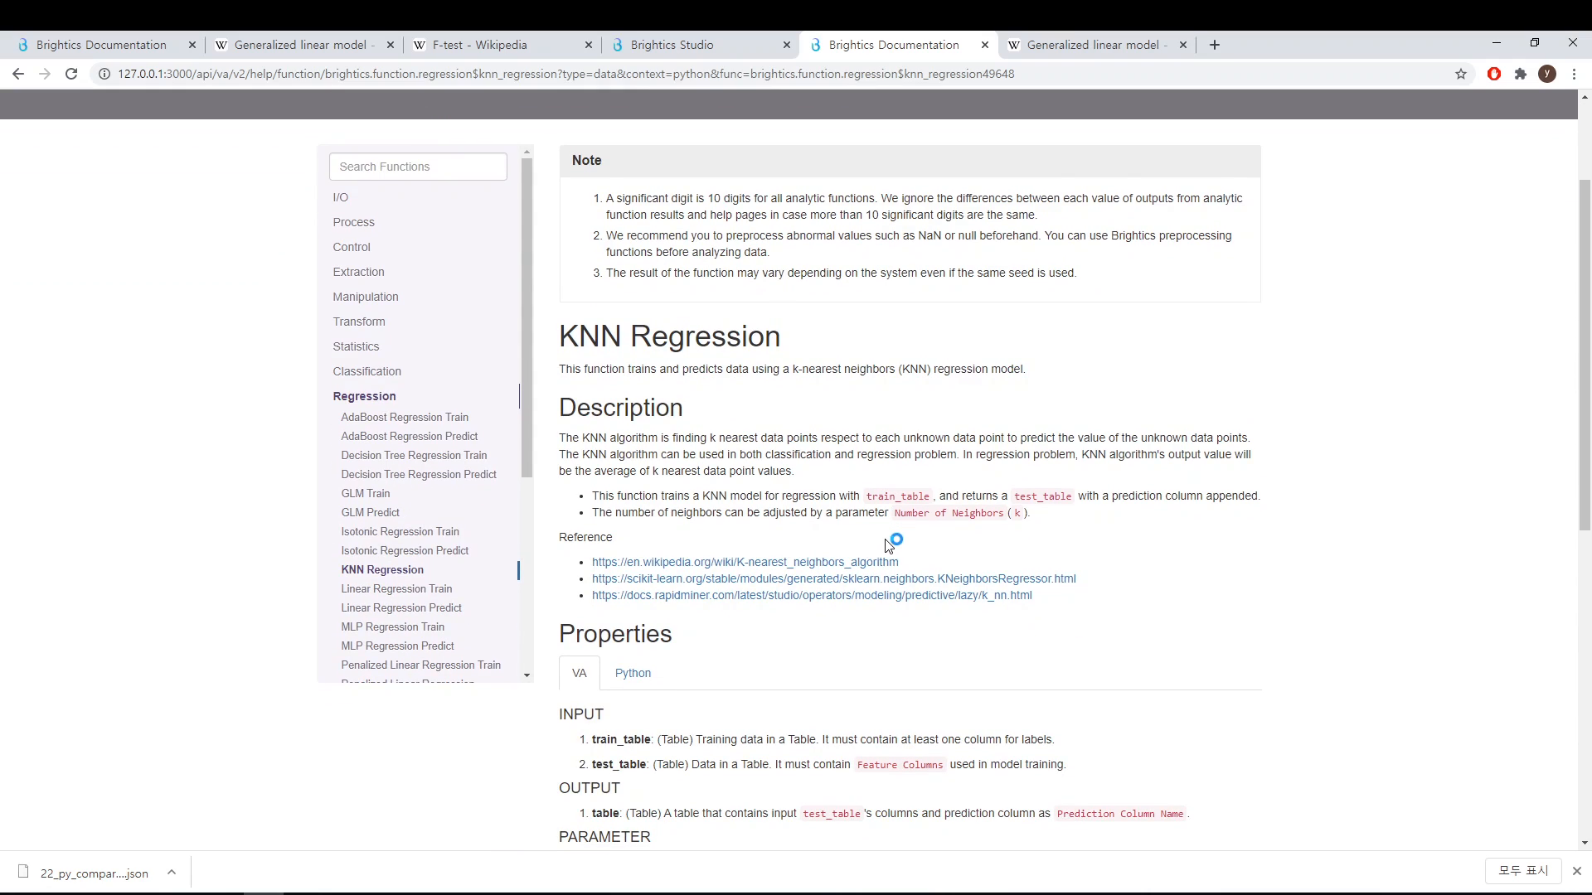
pyautogui.scroll(2, 886, 543)
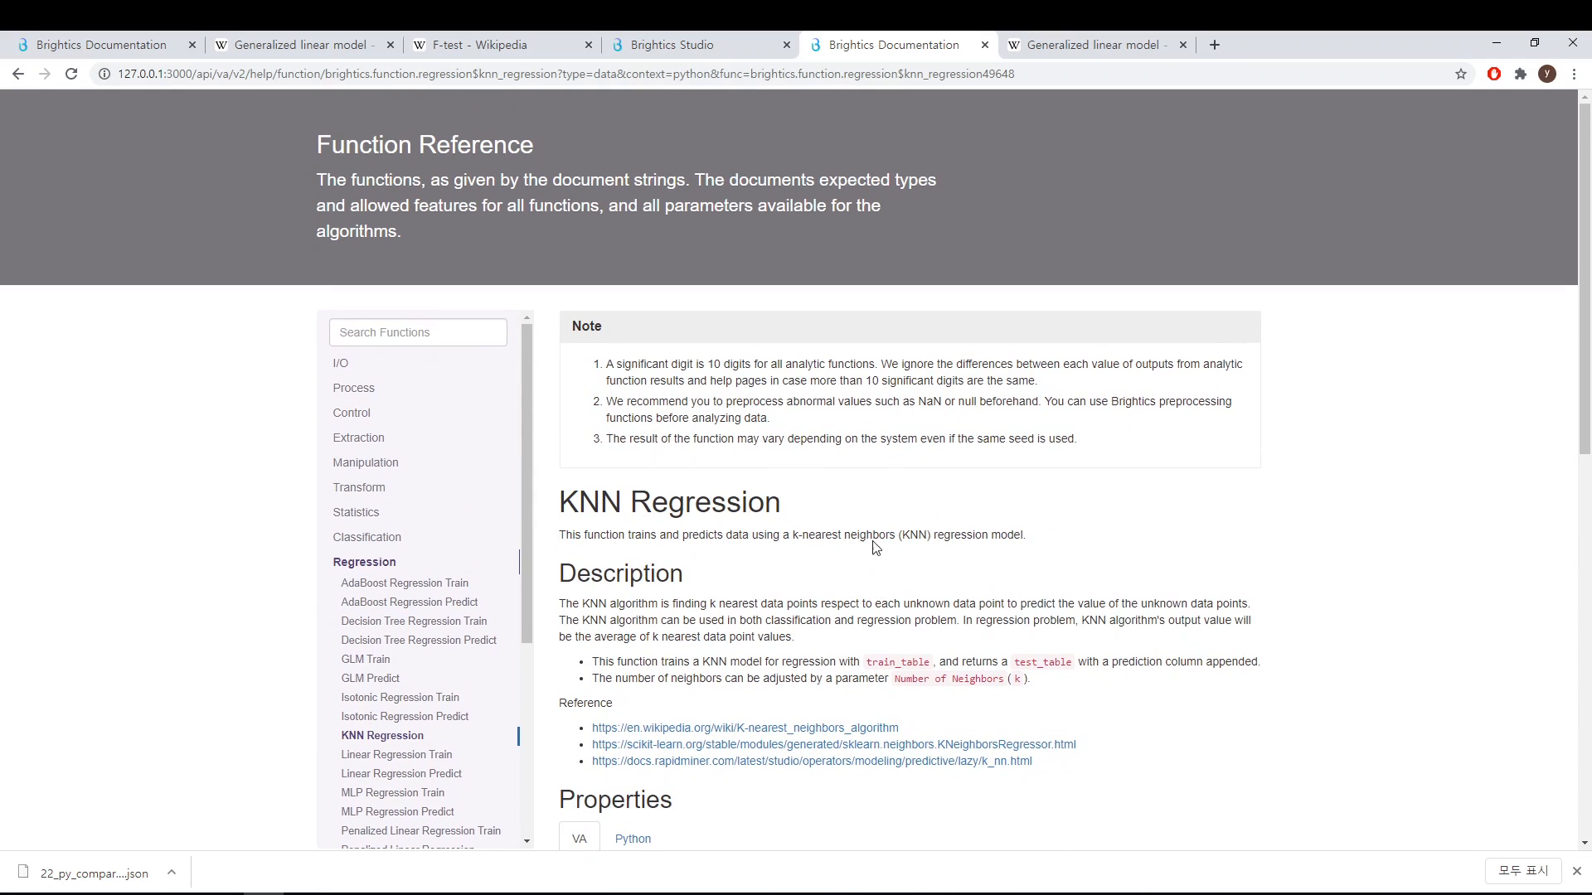
pyautogui.click(729, 48)
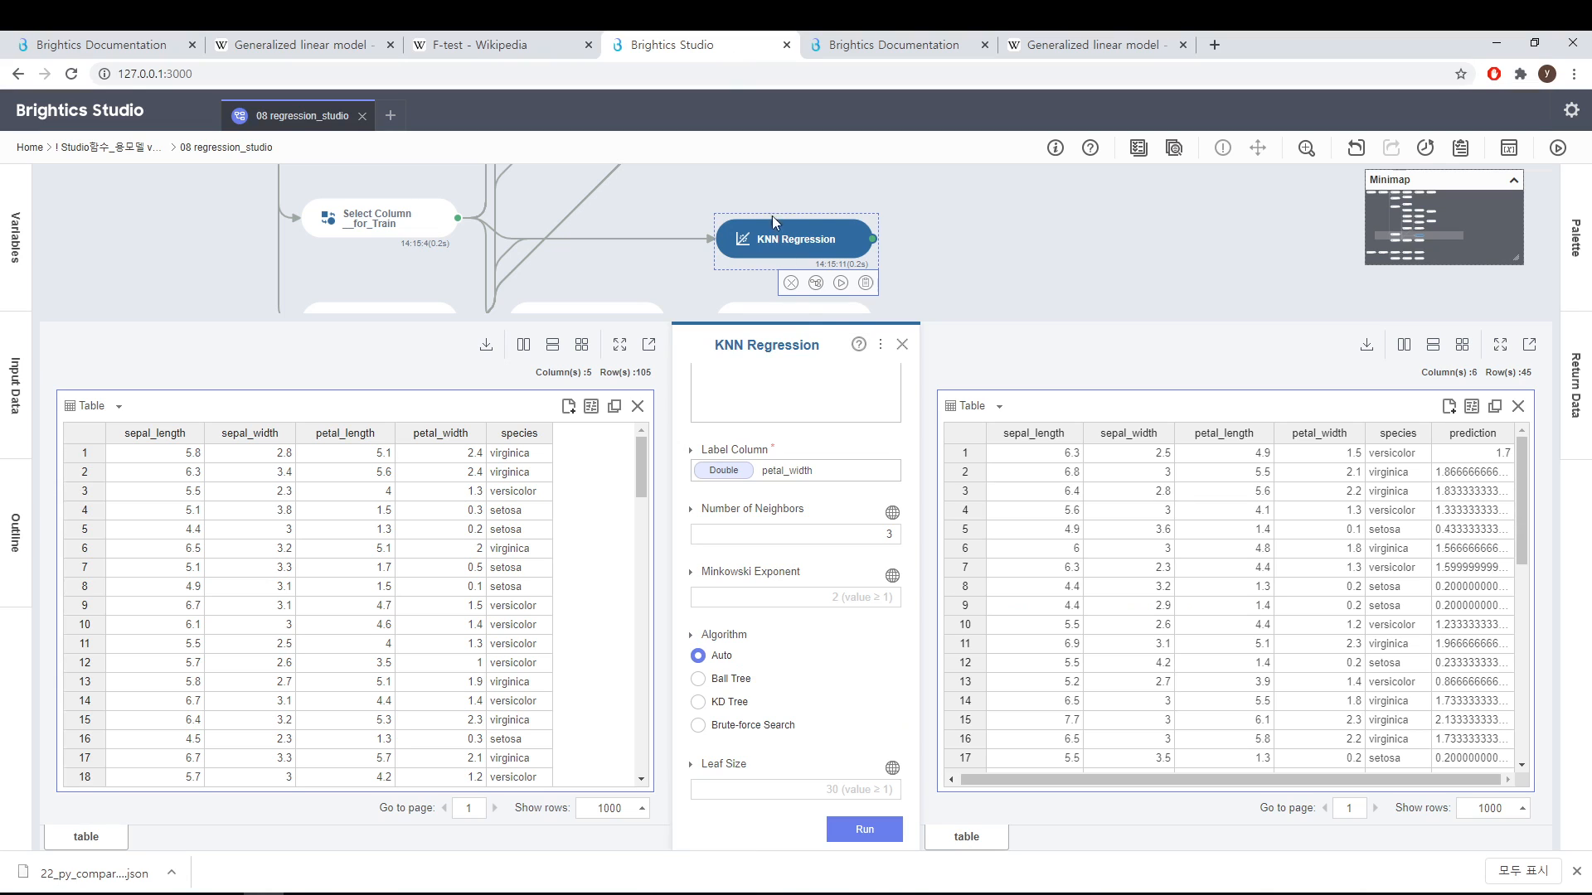
# Step: Close the KNN panel and open Random Forest Regression Train to review its parameter settings
pyautogui.click(902, 344)
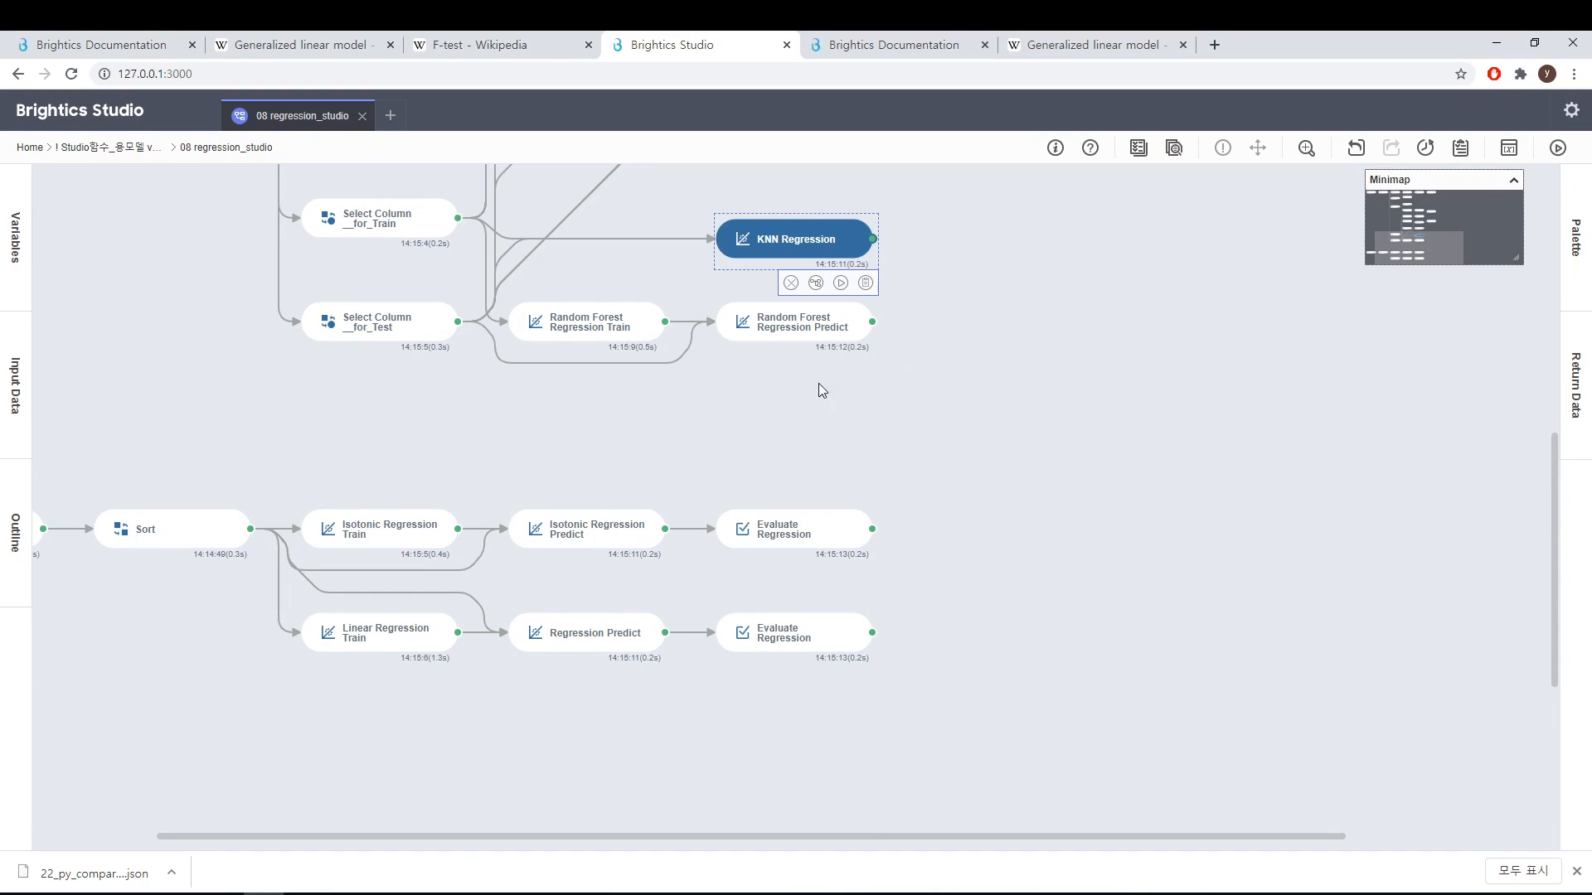
pyautogui.moveTo(584, 336)
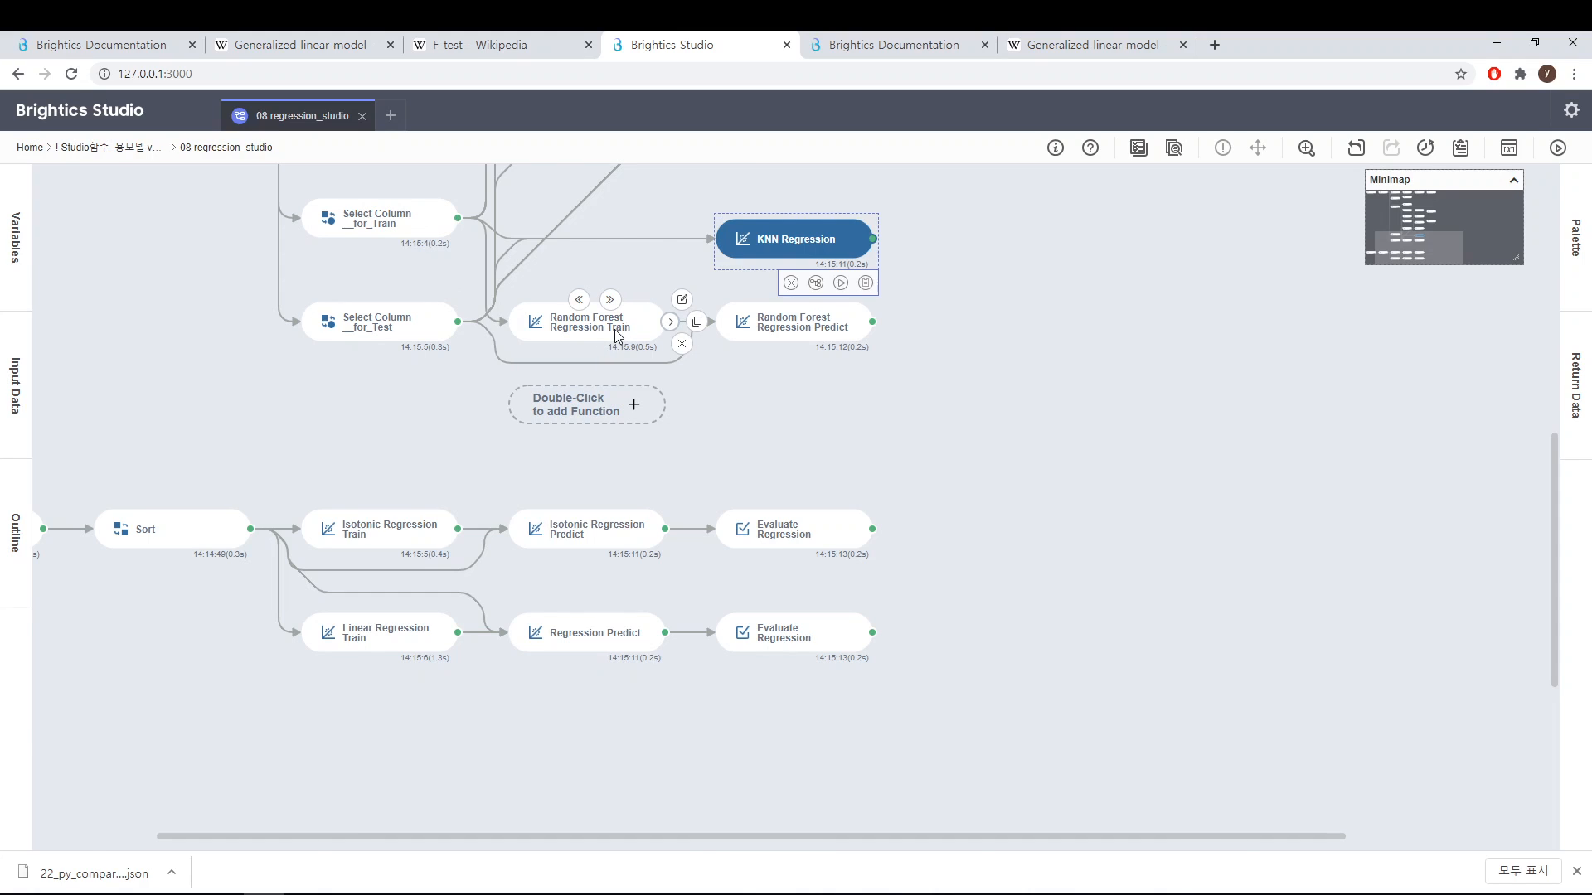
pyautogui.click(614, 330)
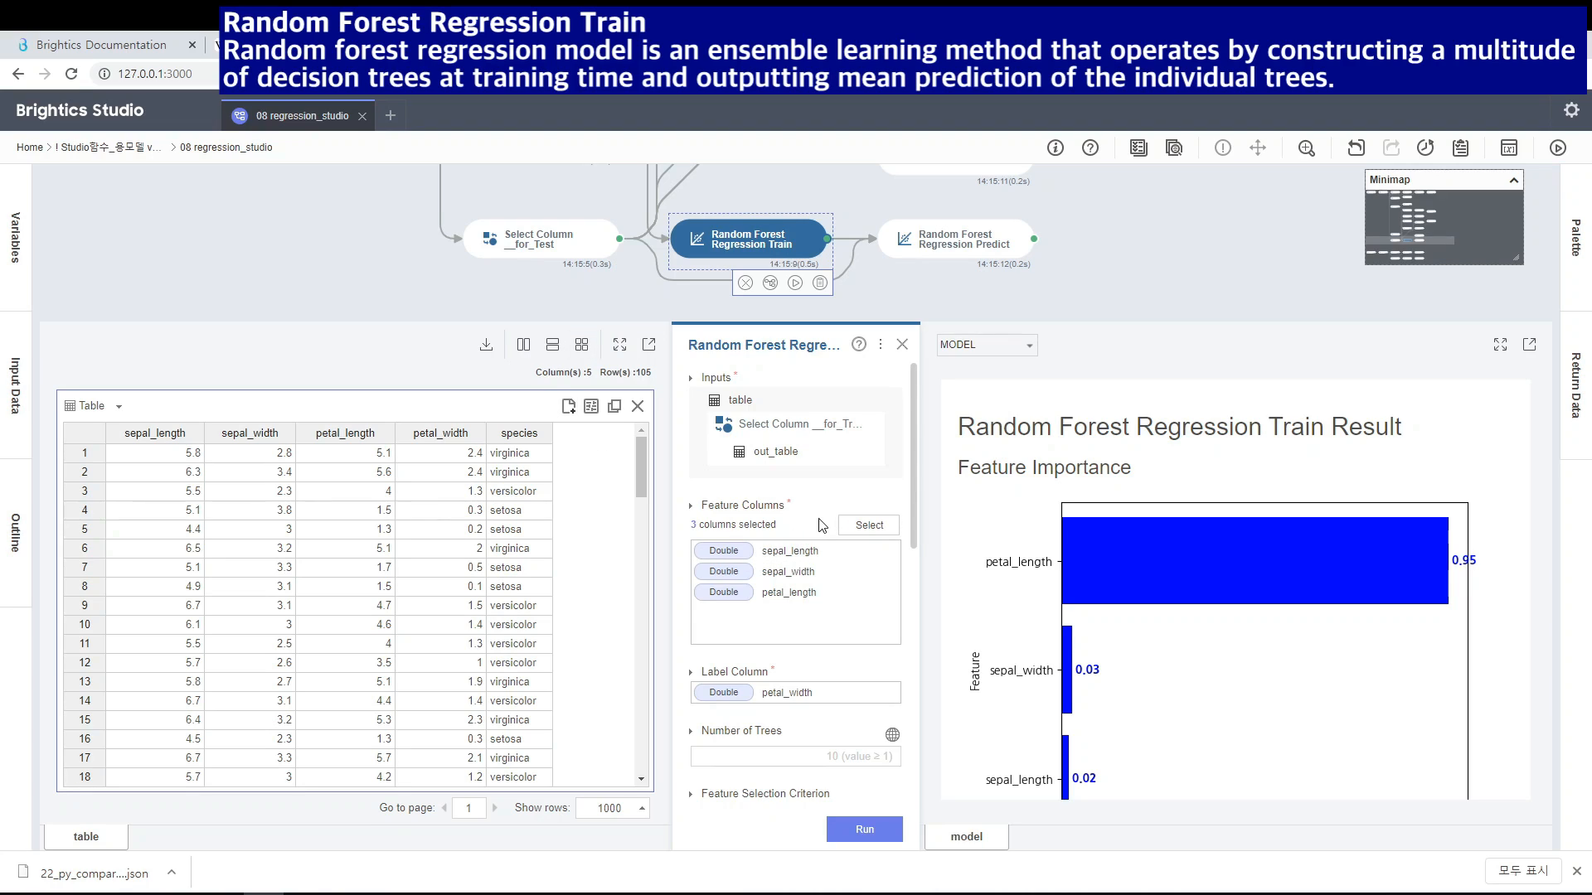
pyautogui.scroll(-1, 842, 520)
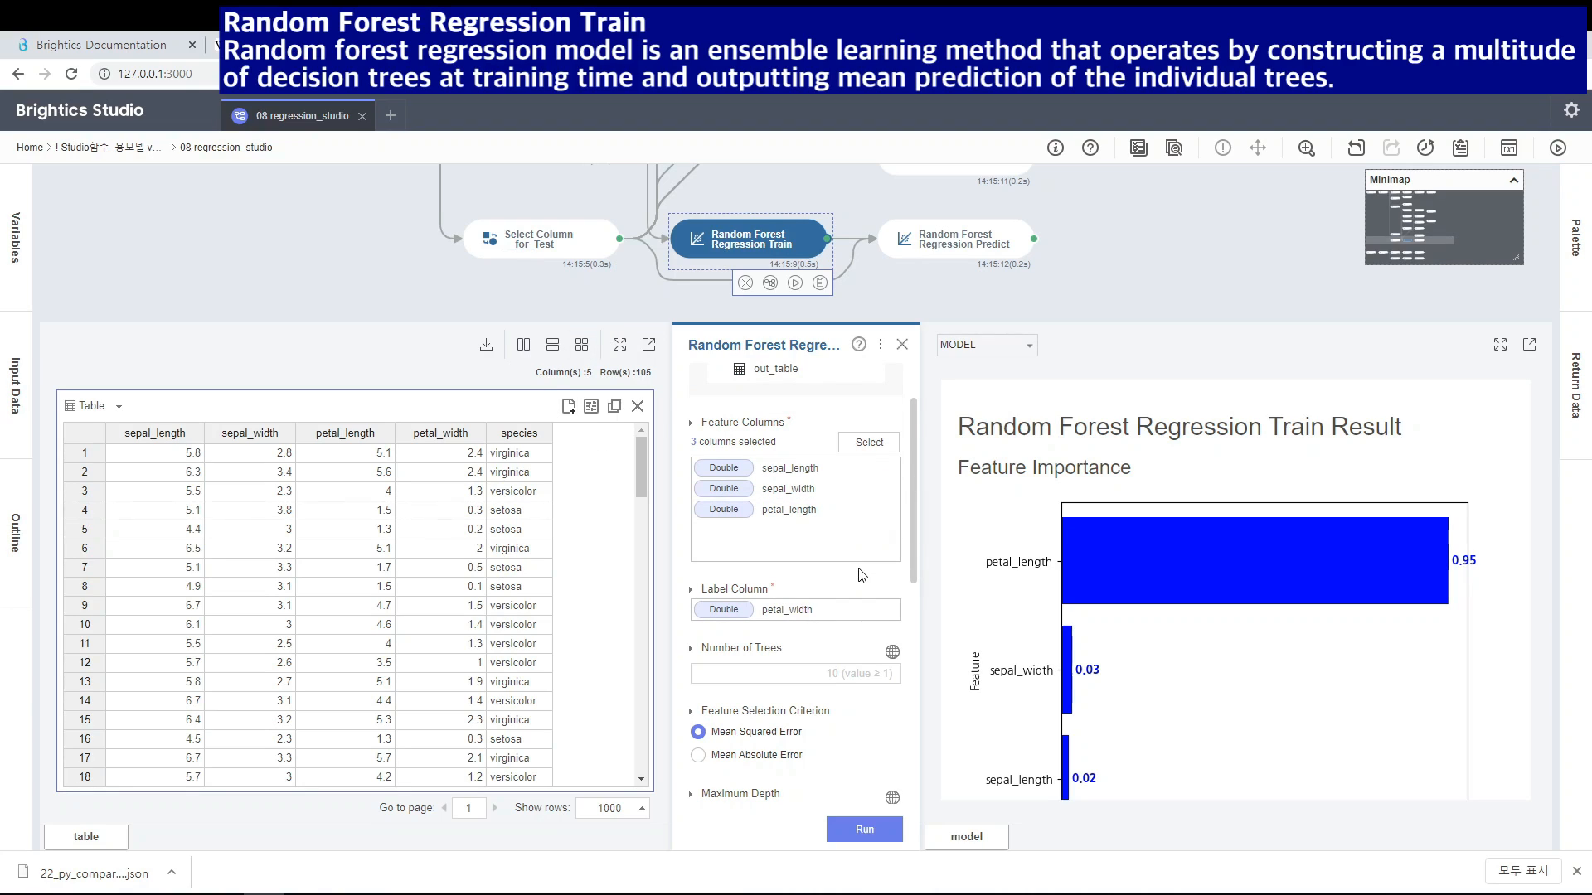
pyautogui.scroll(-1, 912, 539)
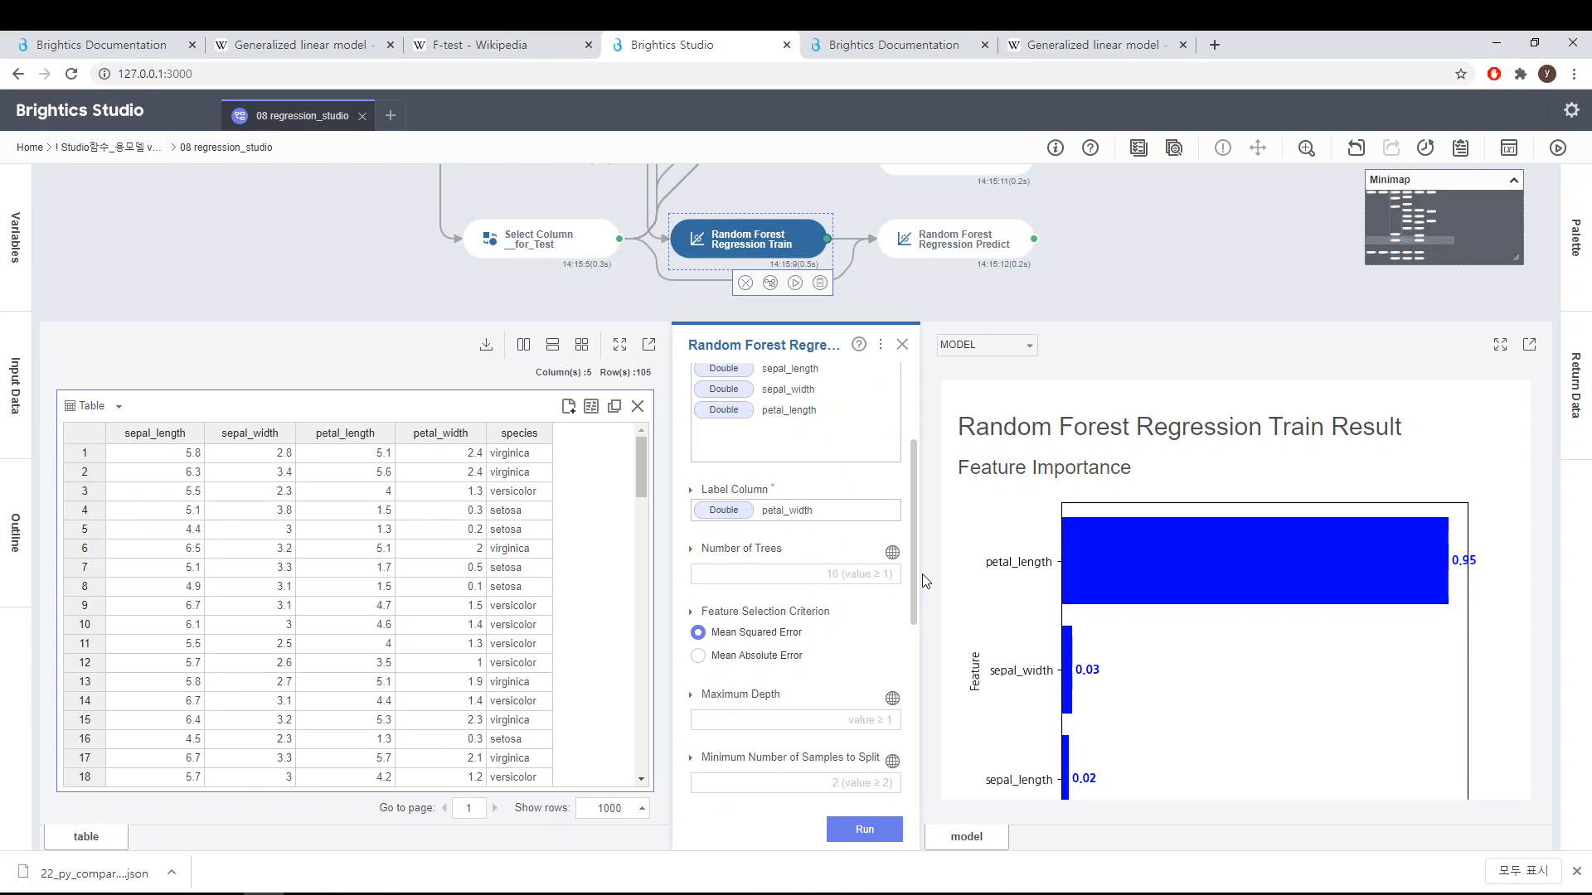
pyautogui.scroll(-1, 912, 595)
pyautogui.scroll(-4, 919, 732)
pyautogui.scroll(7, 887, 437)
pyautogui.scroll(-5, 912, 738)
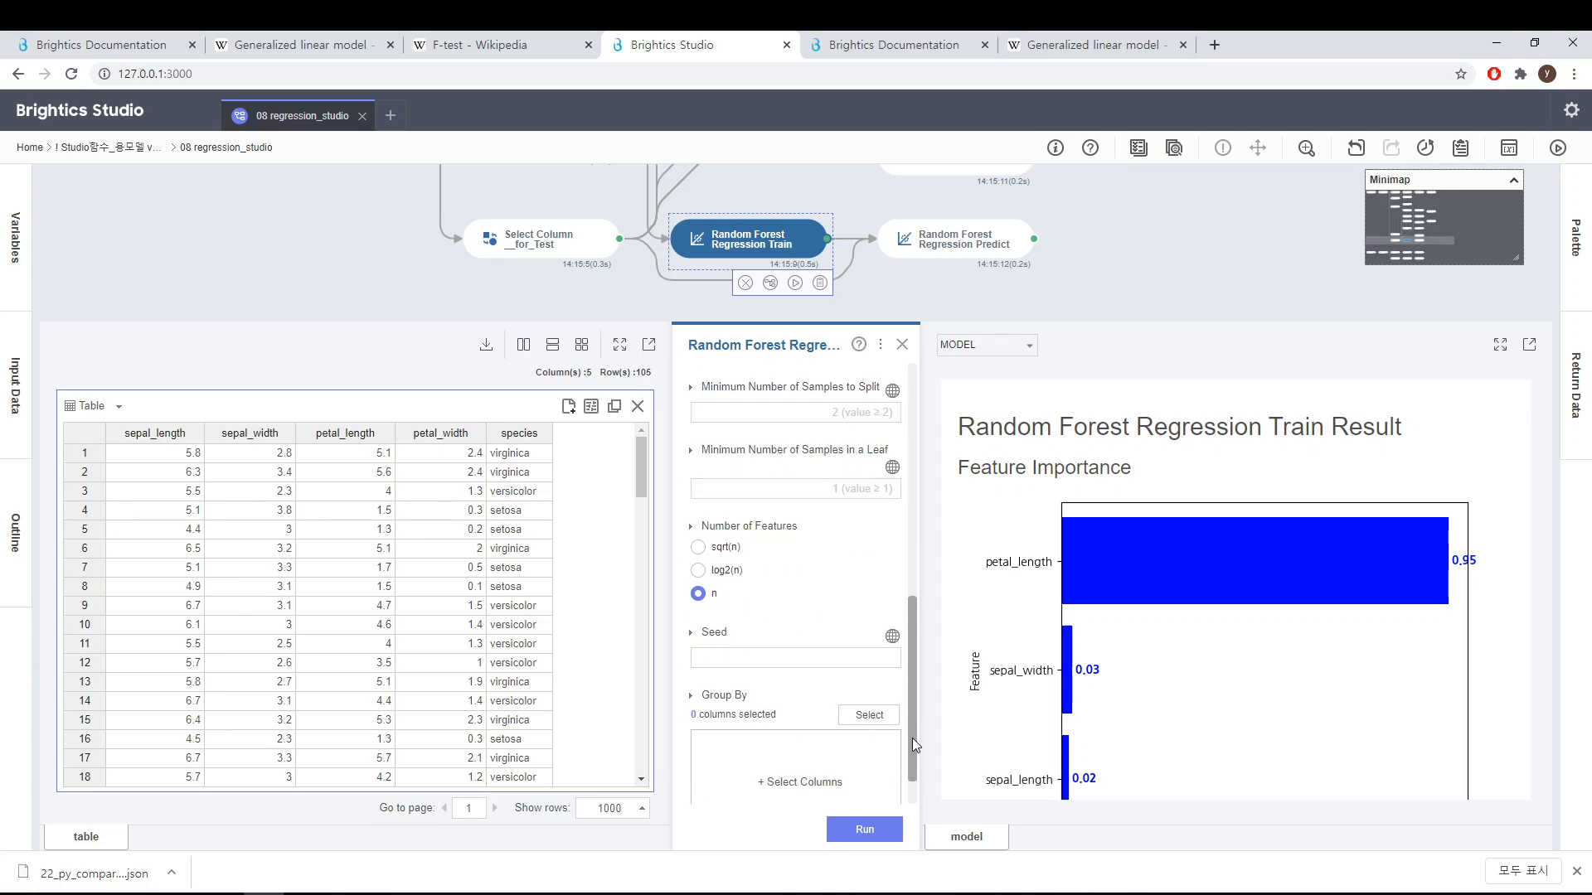
pyautogui.scroll(6, 912, 753)
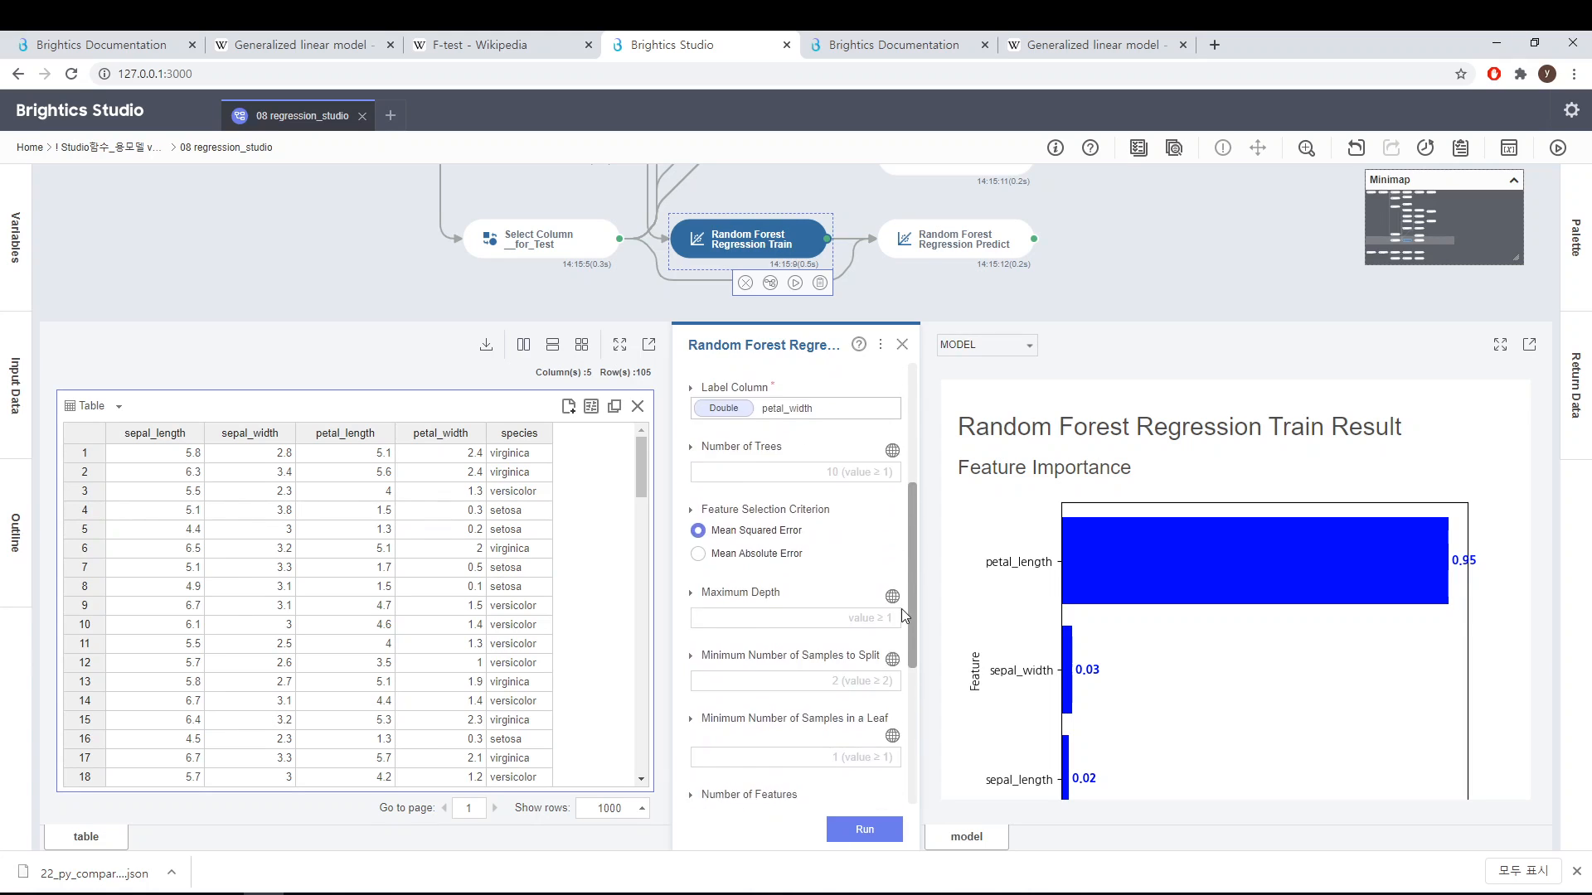
pyautogui.scroll(-5, 907, 787)
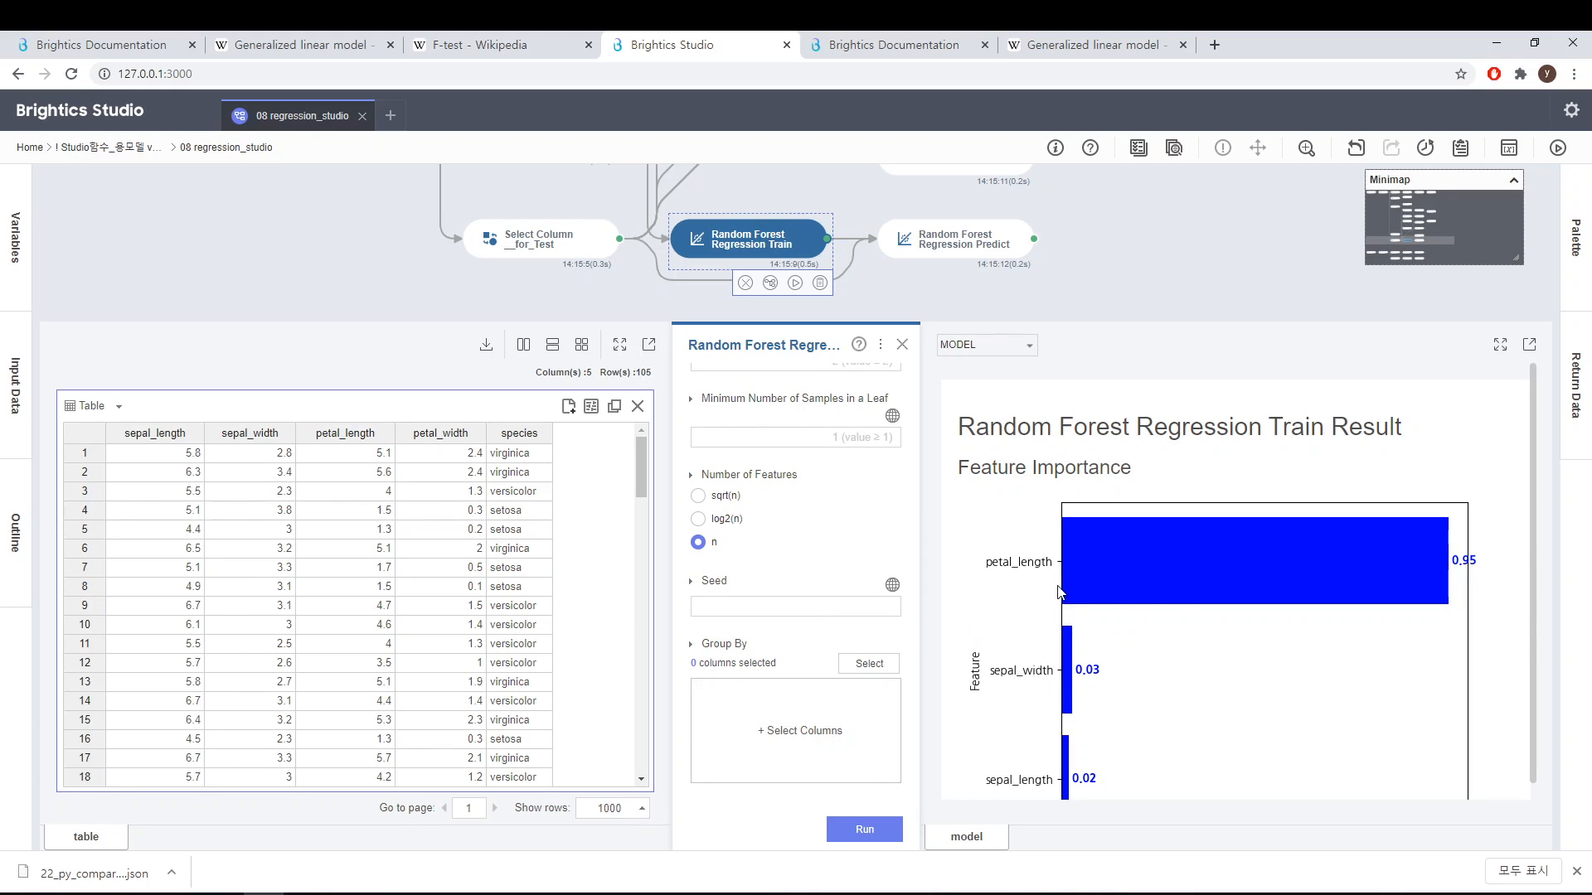
# Step: Examine the Random Forest training result's feature importance chart and its JSON view, then return to the model view
pyautogui.scroll(-2, 1431, 580)
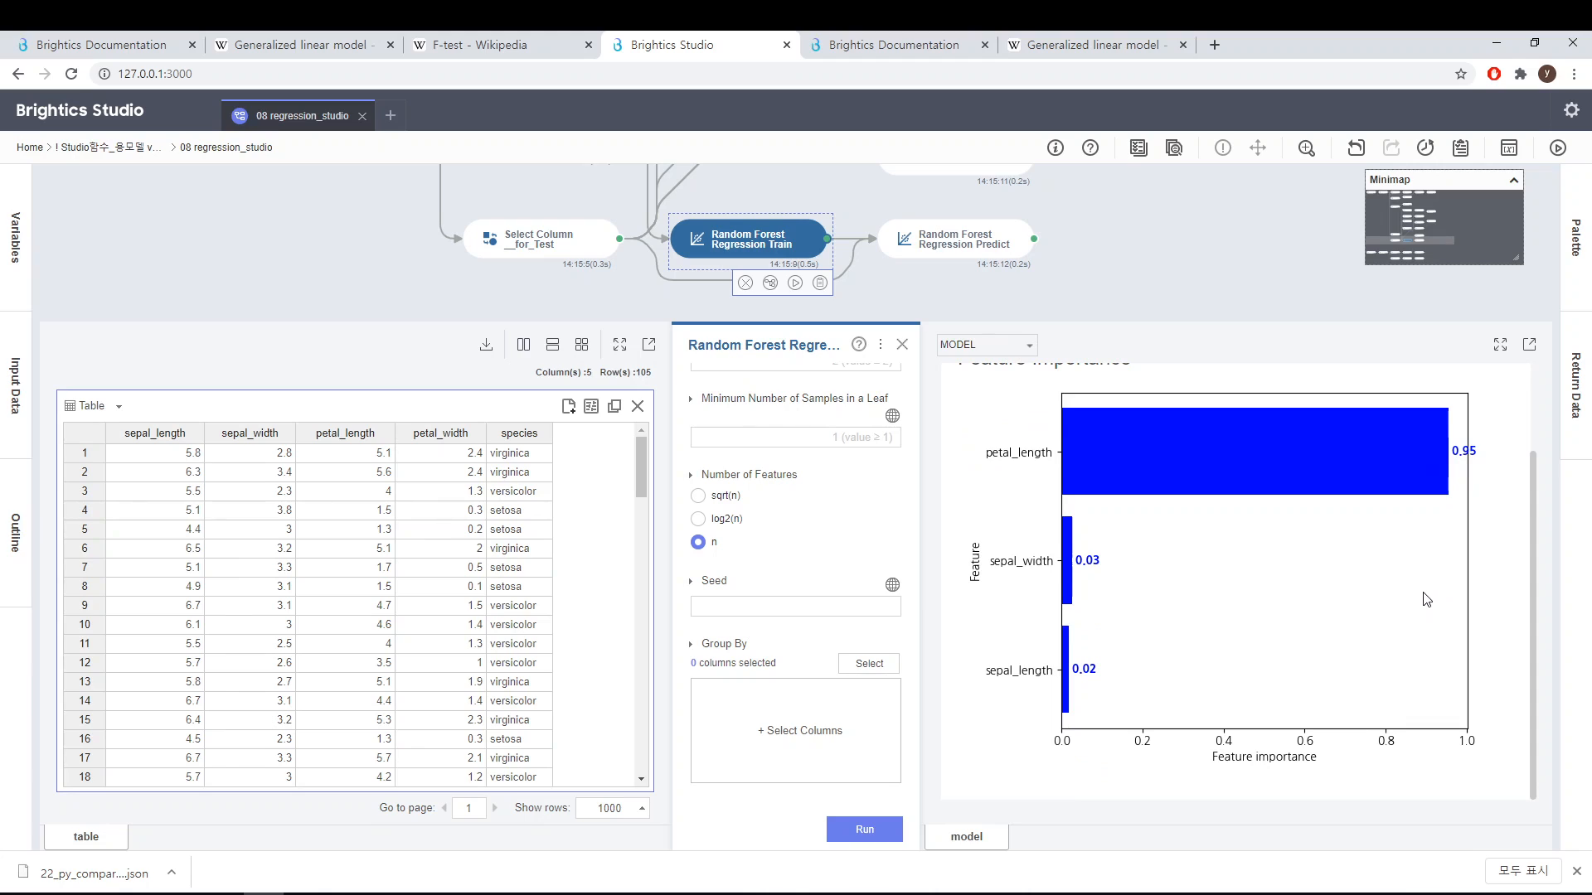
pyautogui.scroll(2, 1415, 584)
pyautogui.scroll(-2, 1281, 651)
pyautogui.scroll(2, 1260, 668)
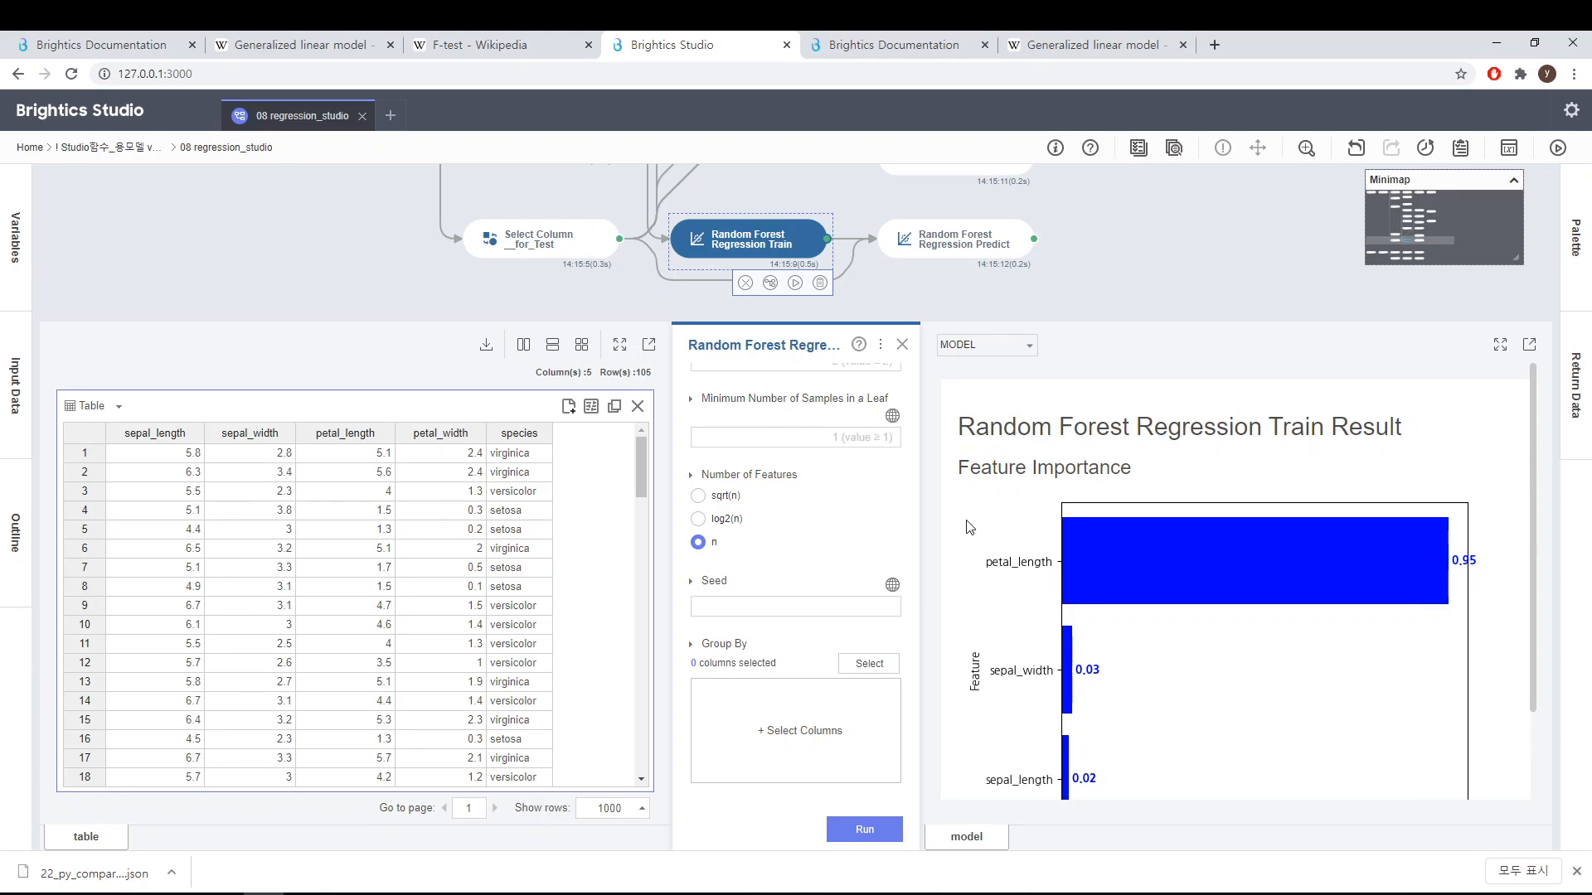
pyautogui.click(993, 350)
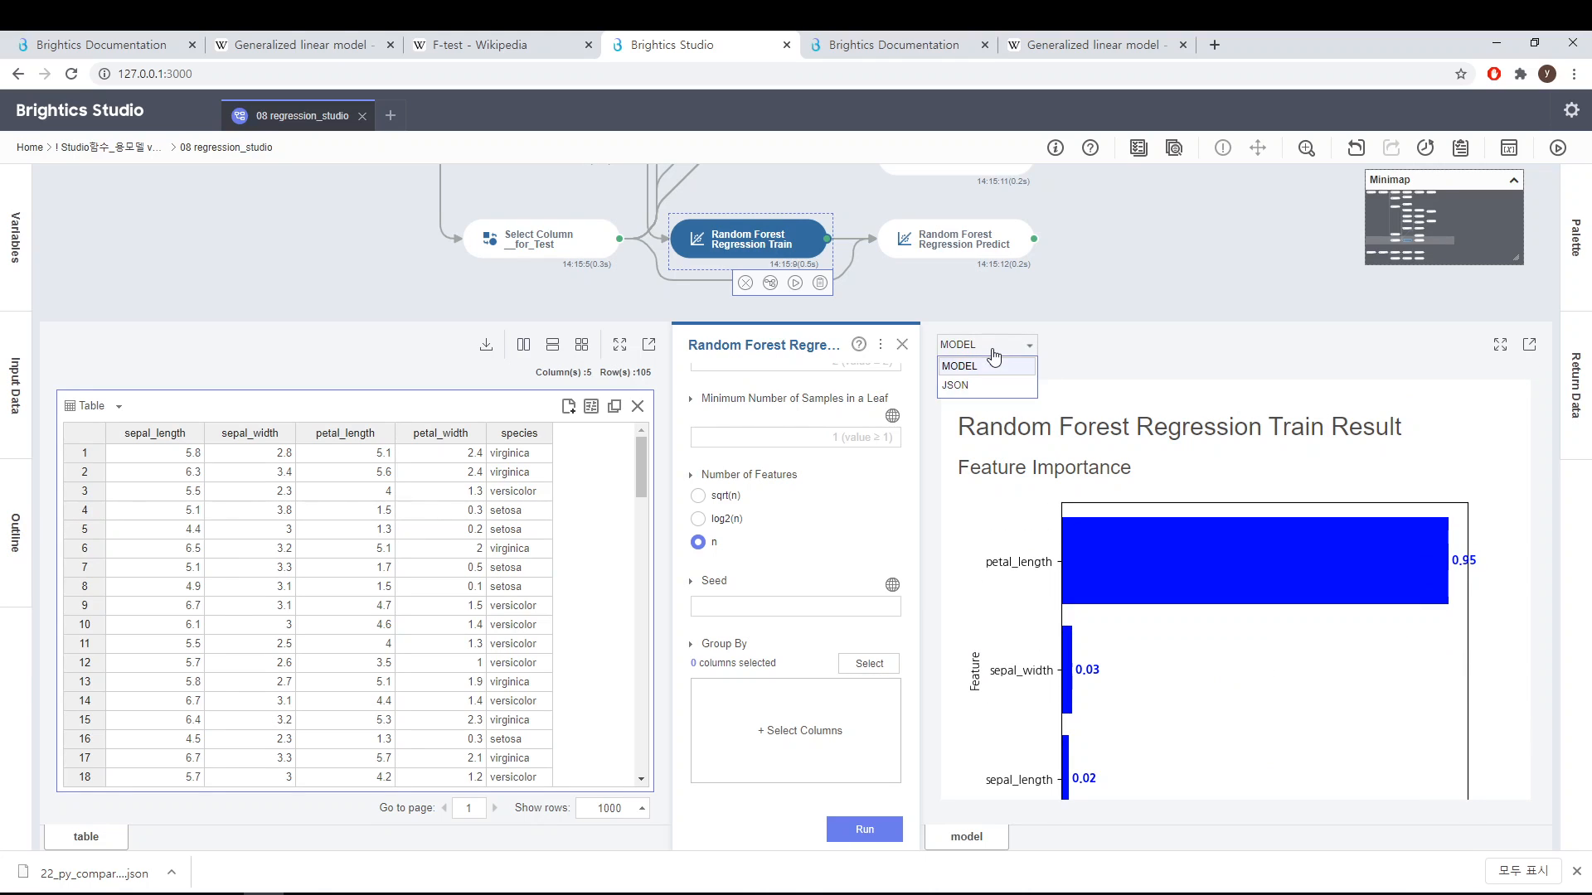
pyautogui.click(982, 383)
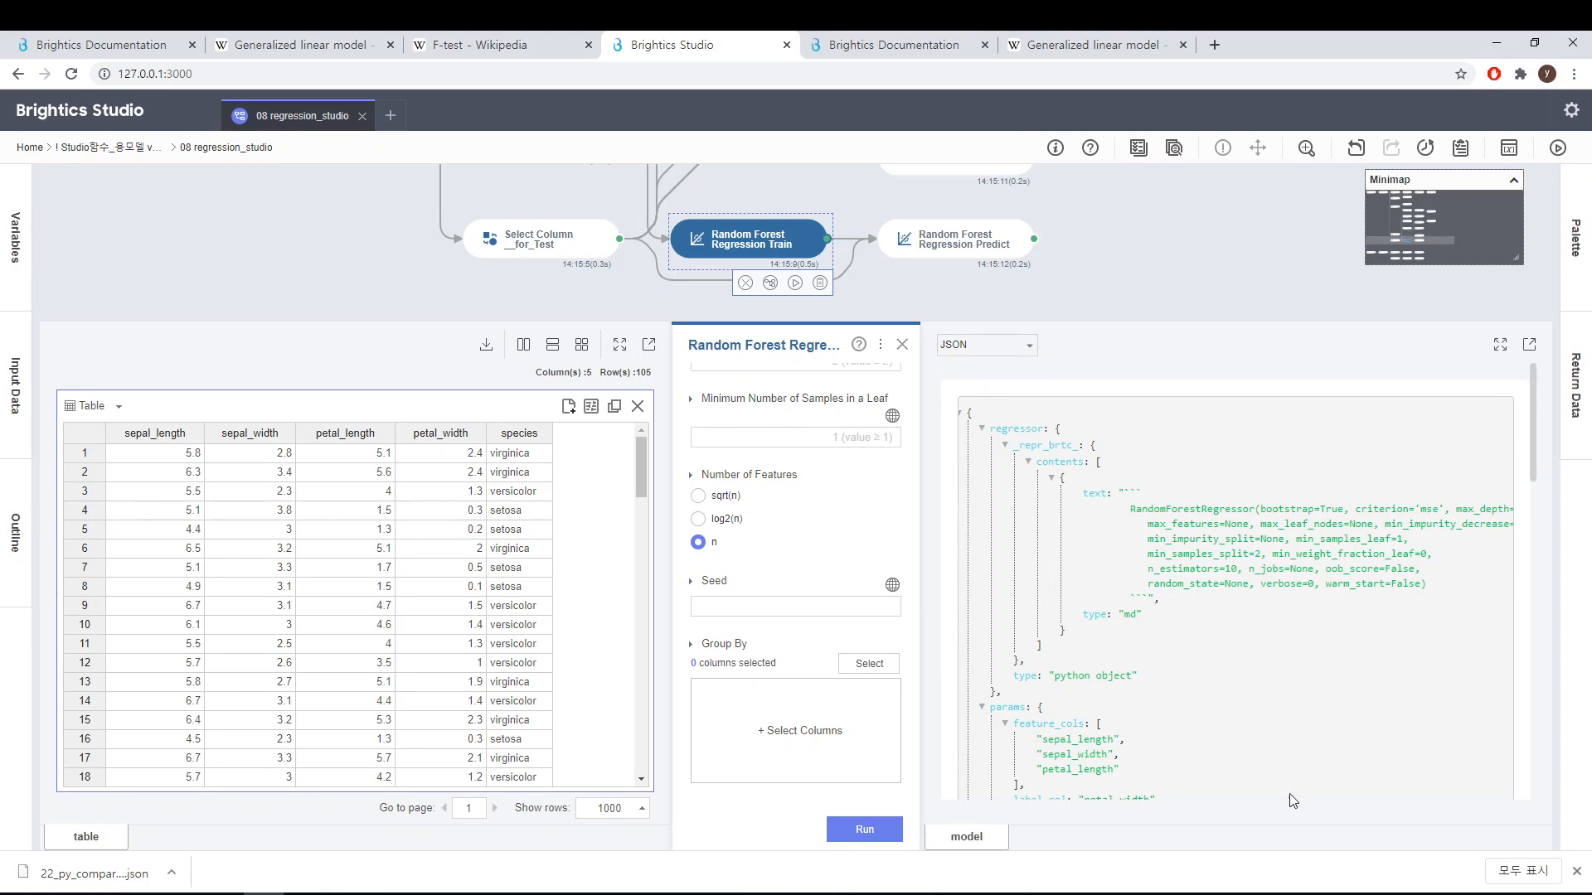
pyautogui.click(991, 347)
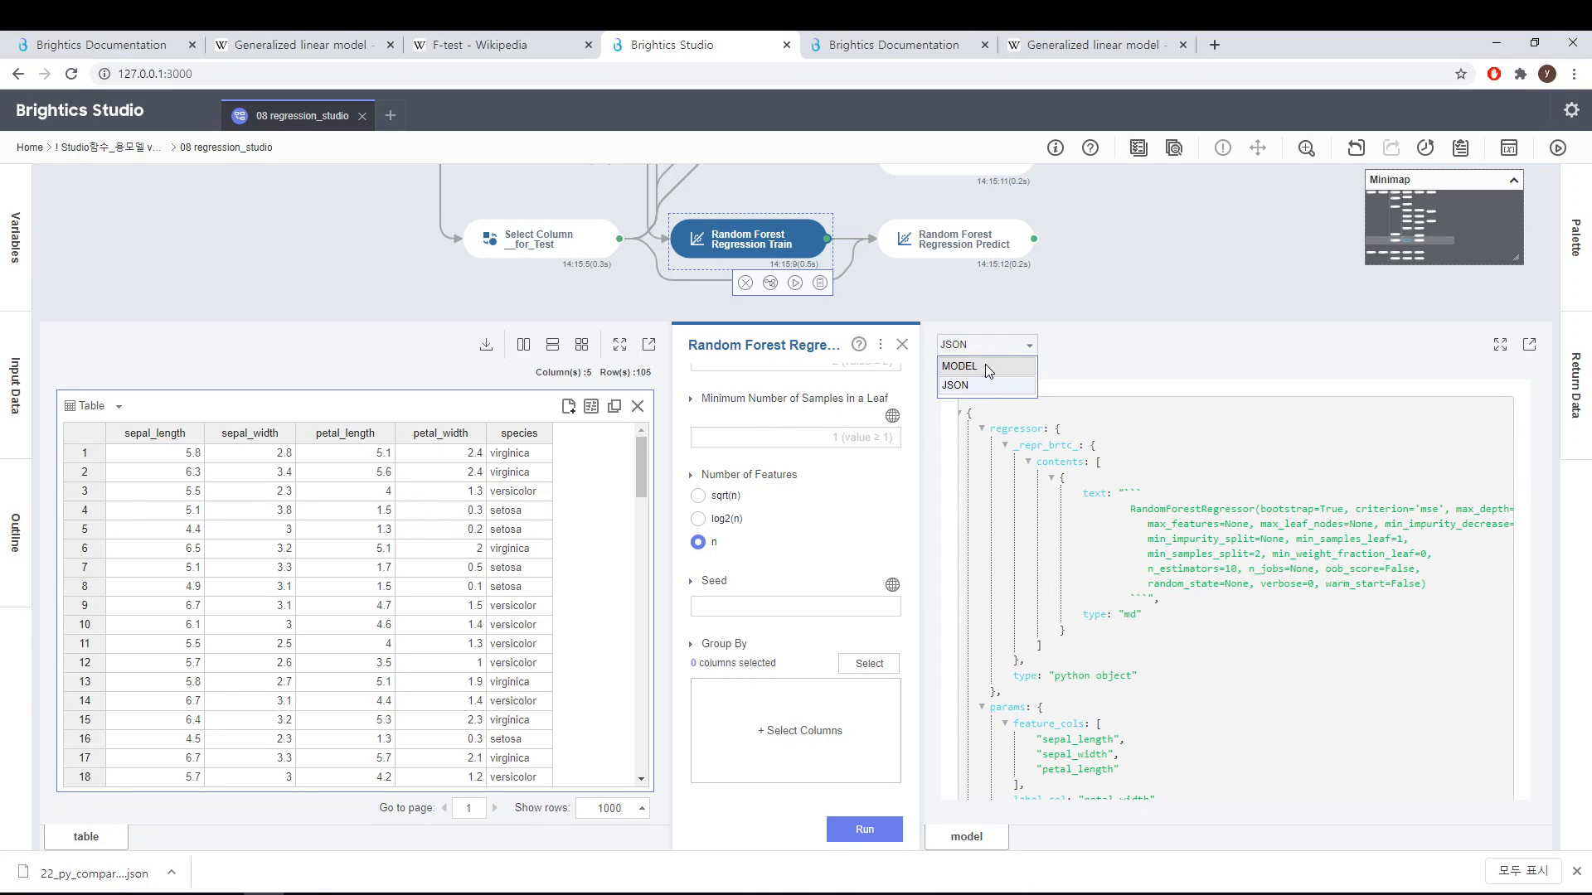
pyautogui.click(972, 371)
# Step: Open Random Forest Regression Predict to review its prediction table, then close the panel
pyautogui.moveTo(963, 257)
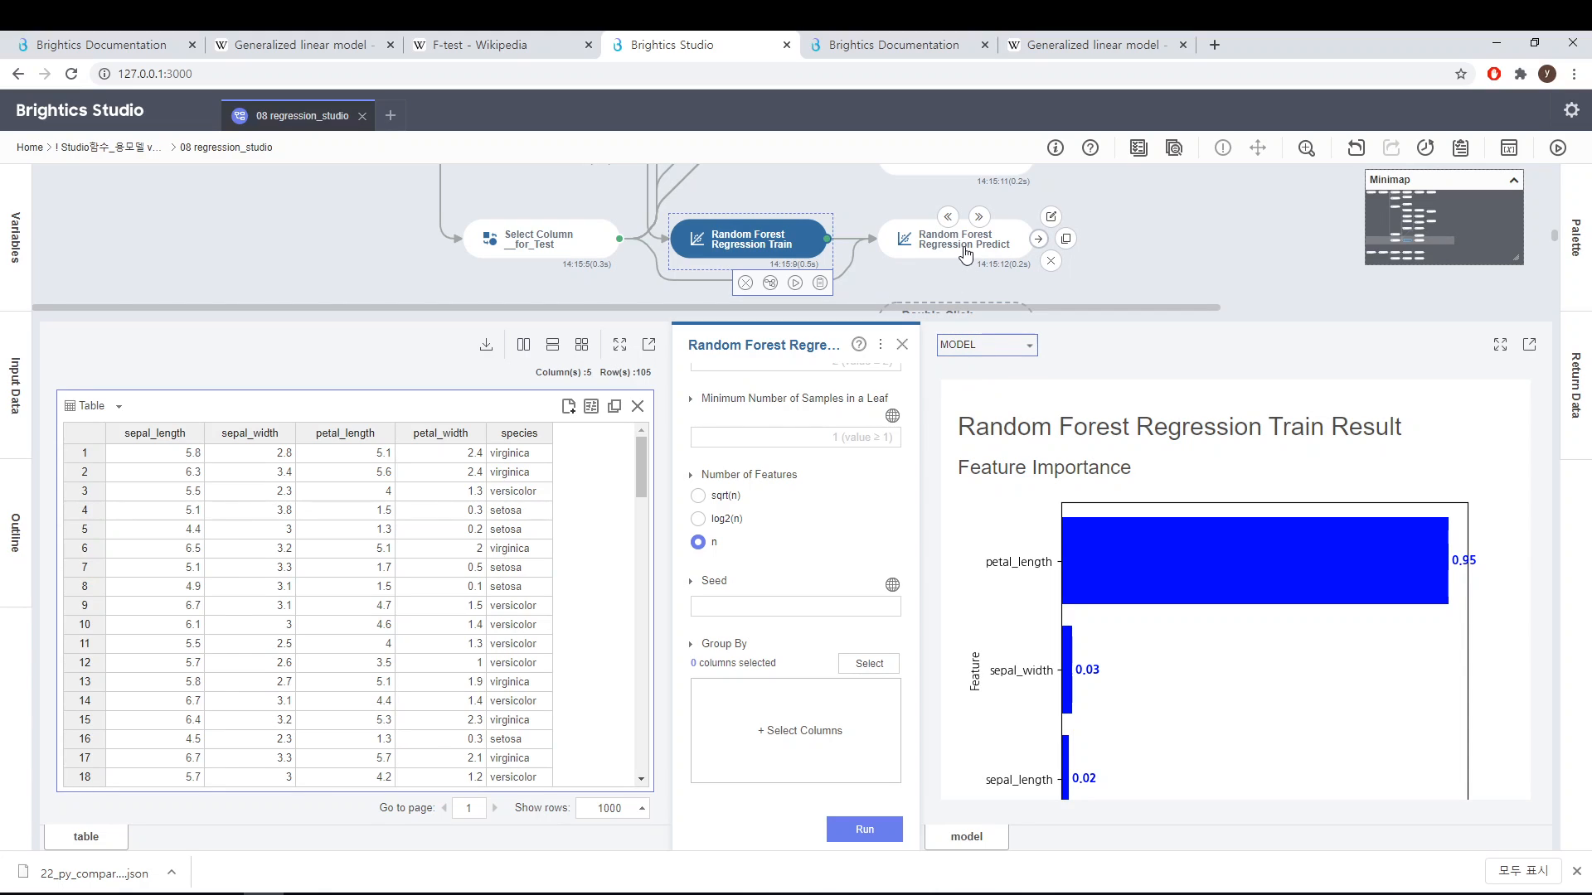
pyautogui.click(965, 248)
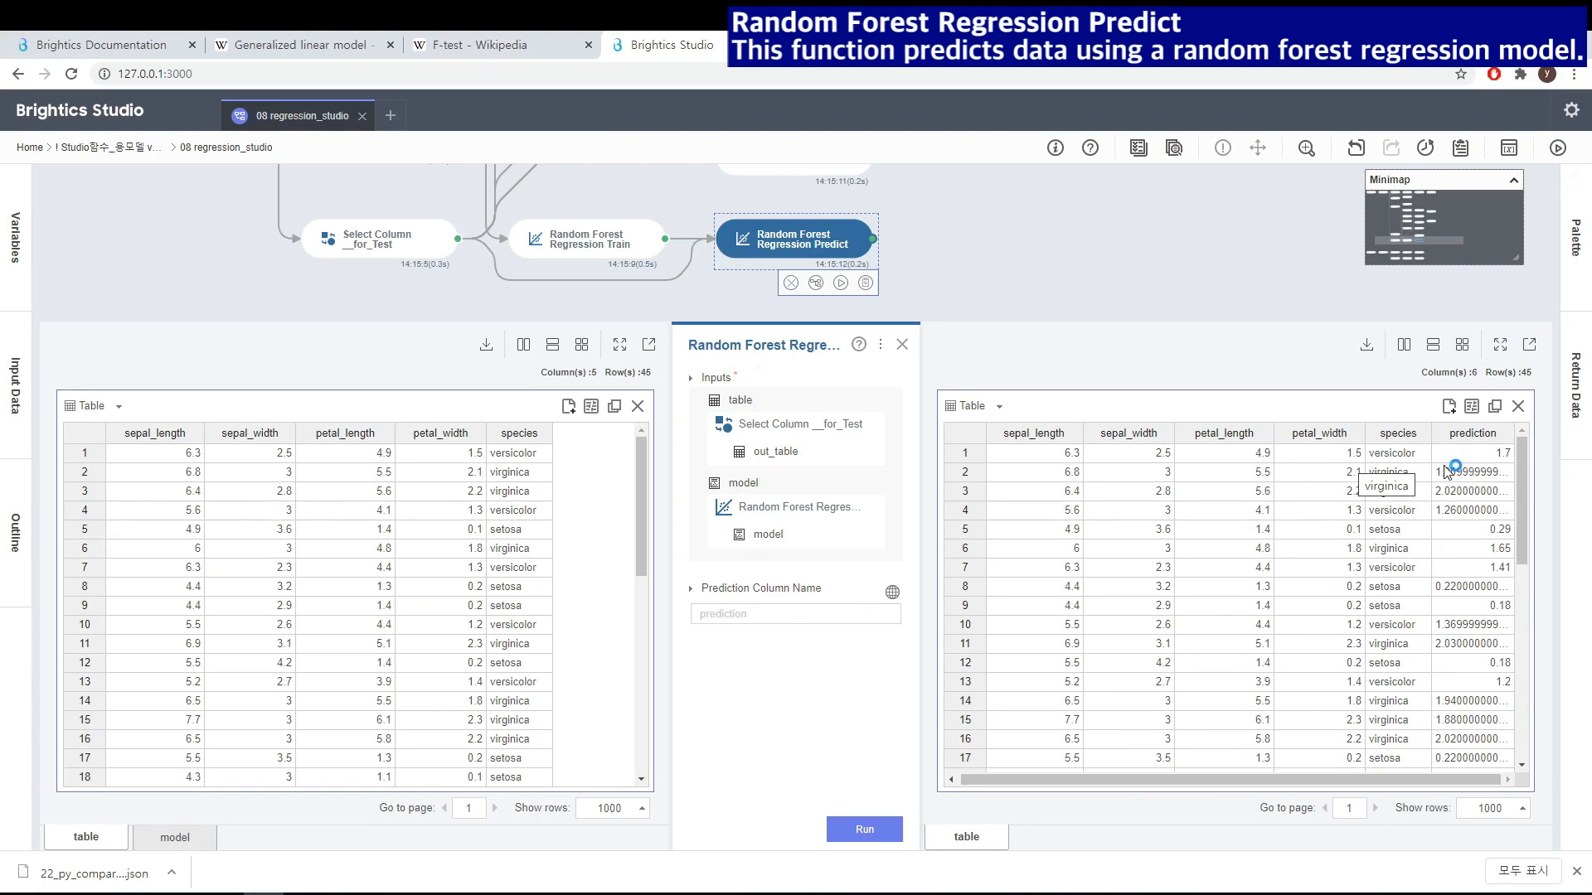
pyautogui.moveTo(1521, 518); pyautogui.dragTo(1520, 431)
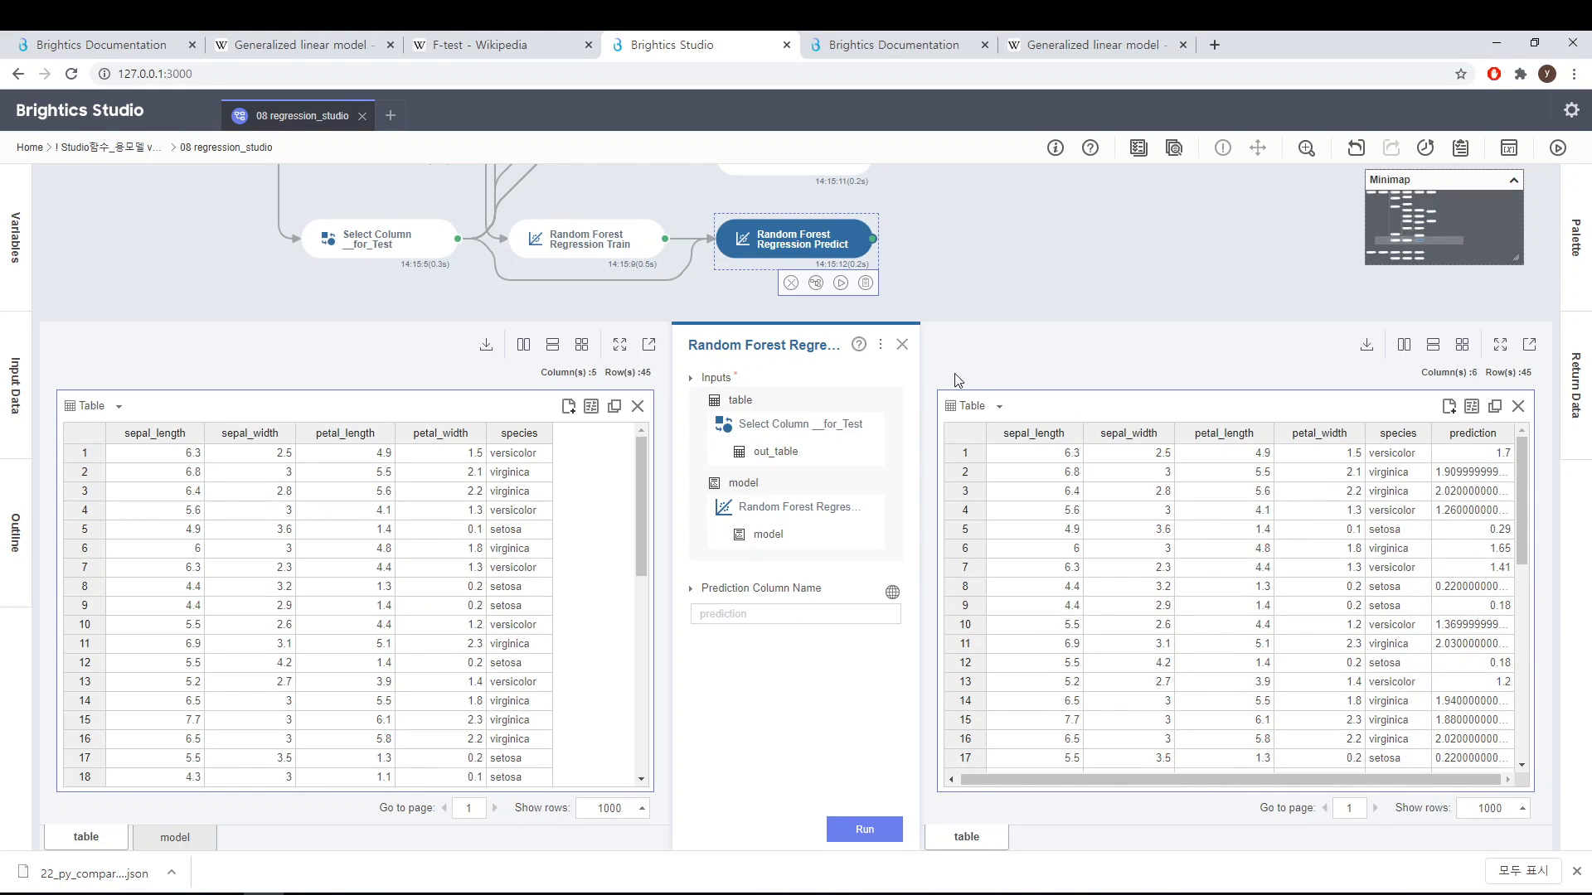
pyautogui.click(901, 344)
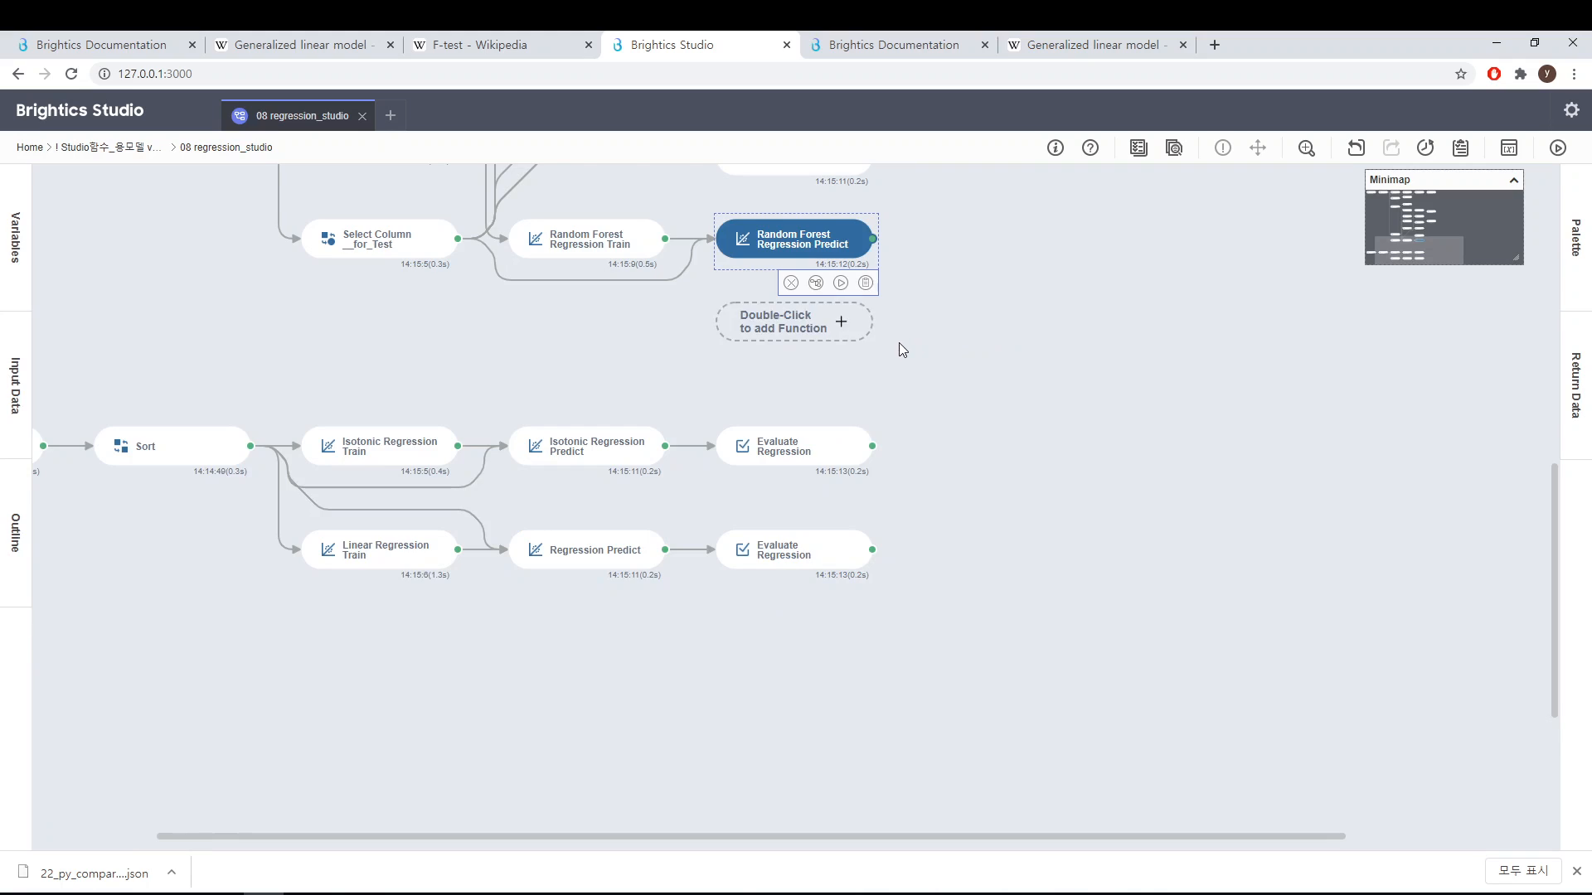
# Step: Duplicate the Evaluate Regression function and connect it to the Random Forest Regression Predict output
pyautogui.scroll(4, 912, 357)
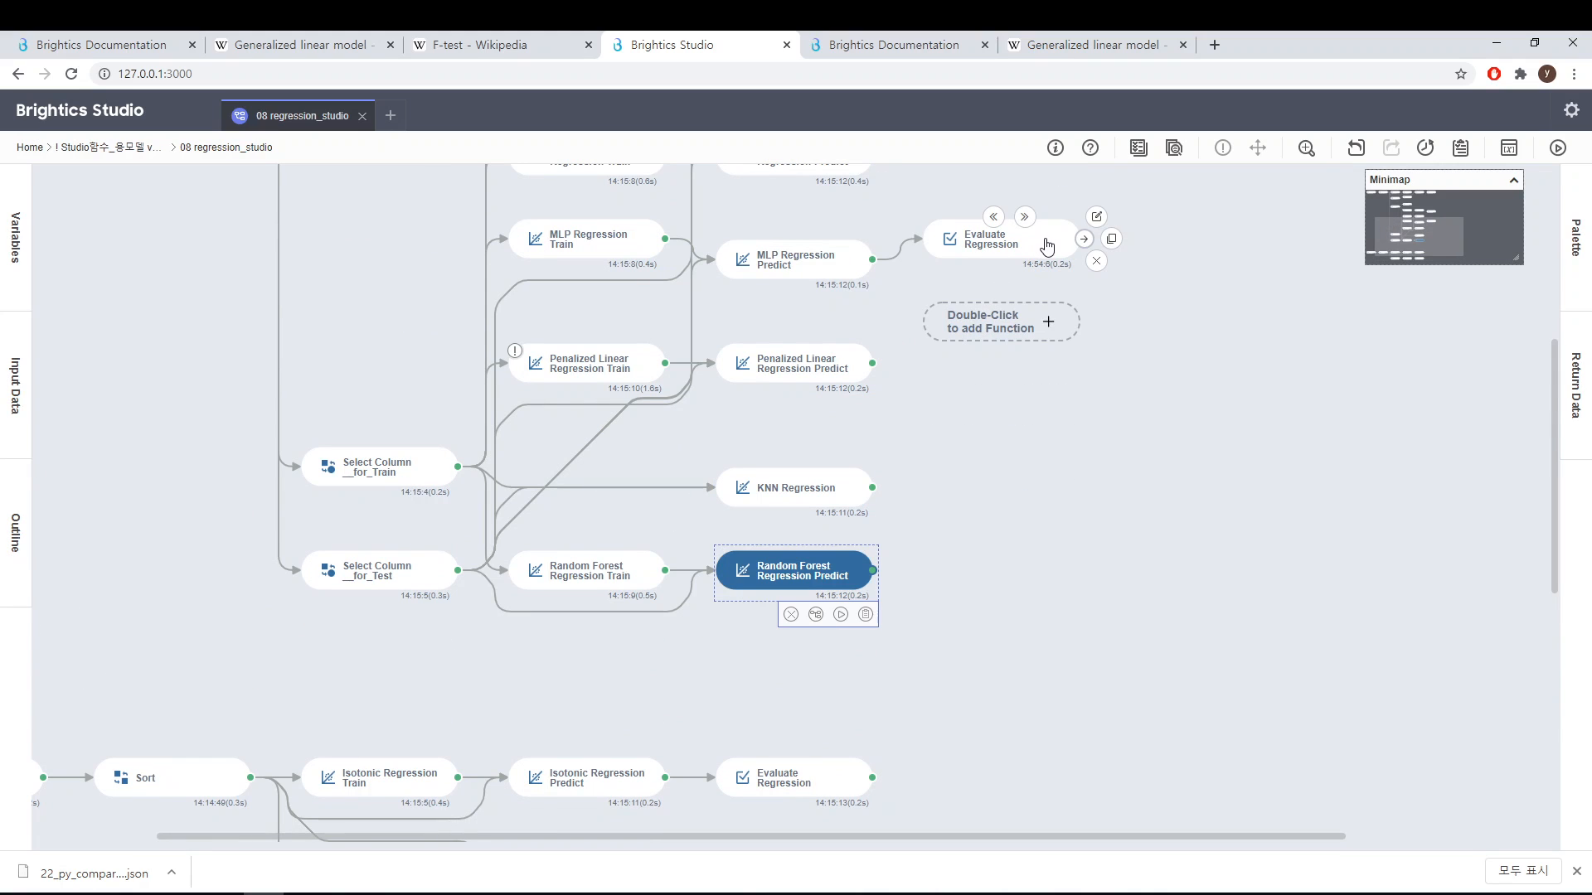
pyautogui.click(1111, 238)
pyautogui.moveTo(1062, 461); pyautogui.dragTo(872, 567)
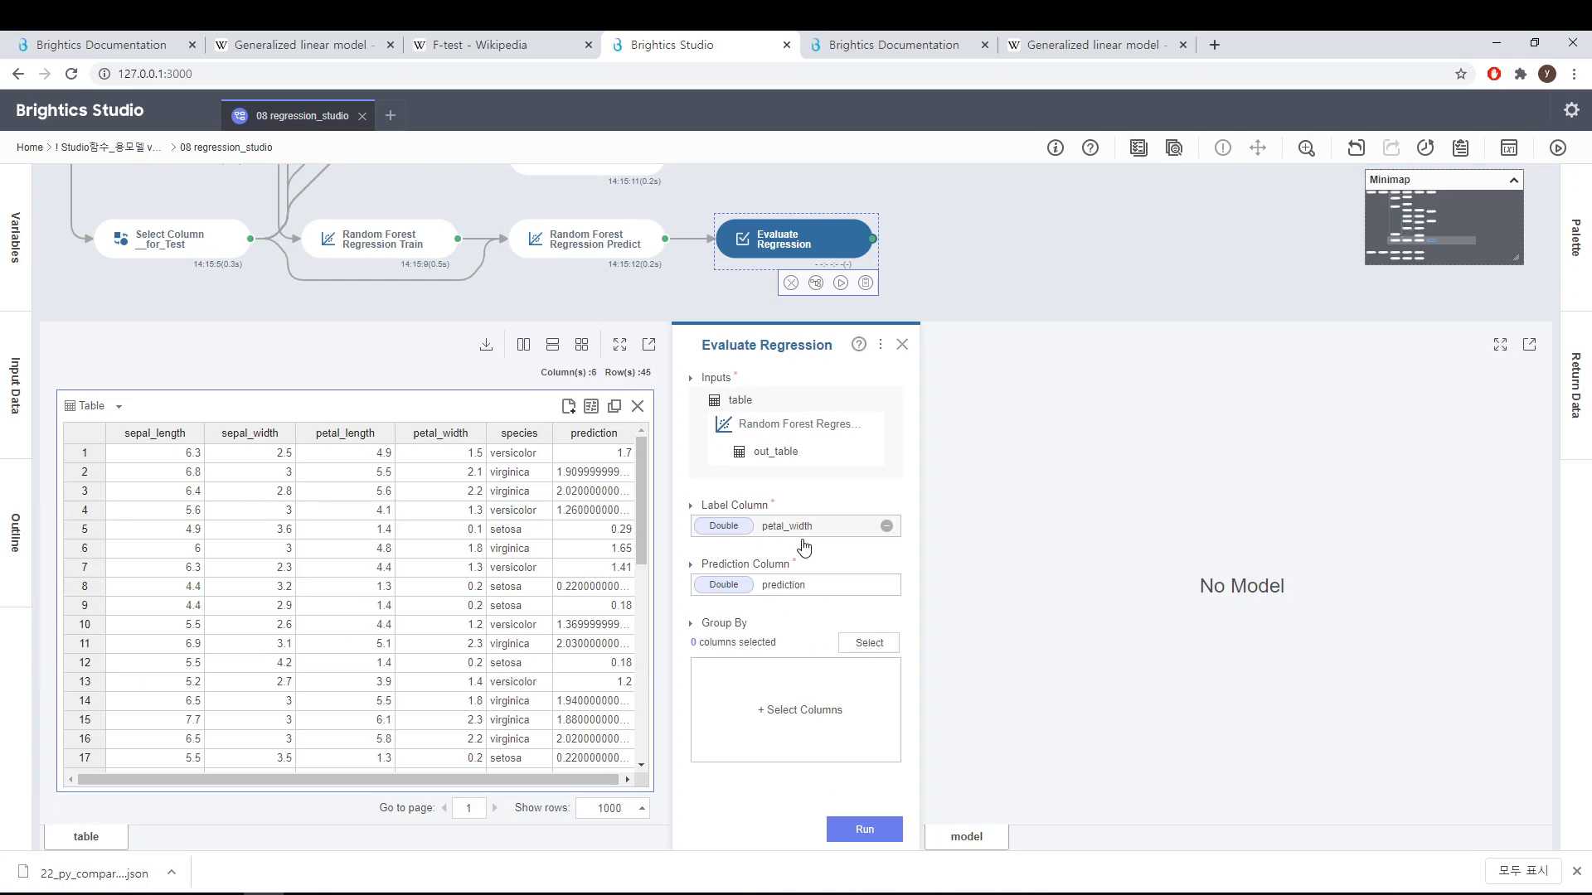
# Step: Run the Evaluate Regression function on the Random Forest predictions, scroll across its metrics table, and close the panel
pyautogui.click(863, 830)
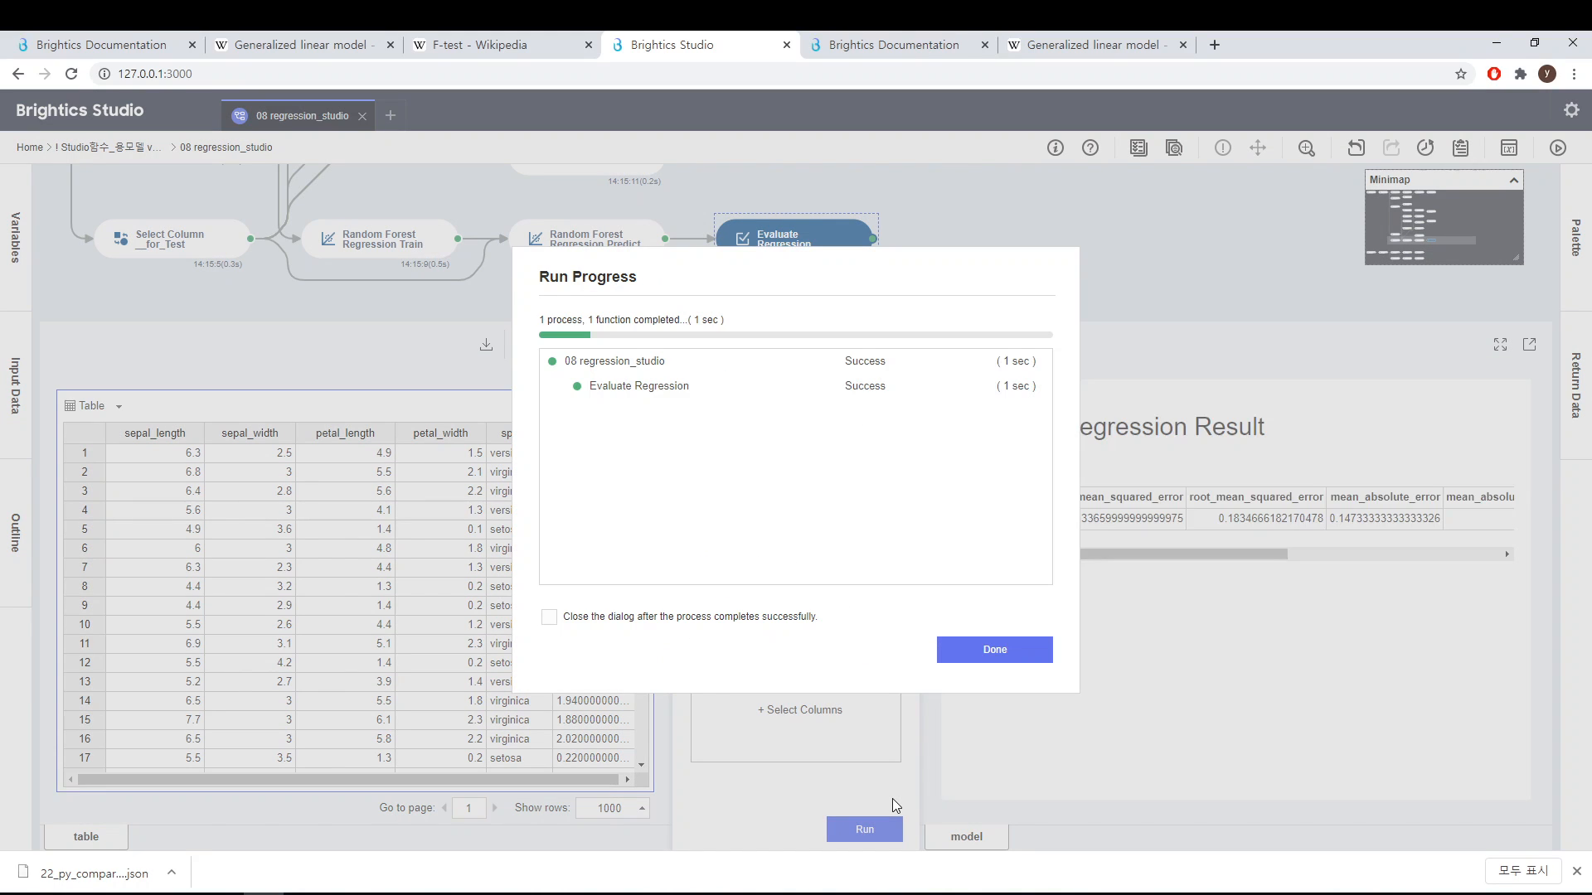
pyautogui.click(982, 661)
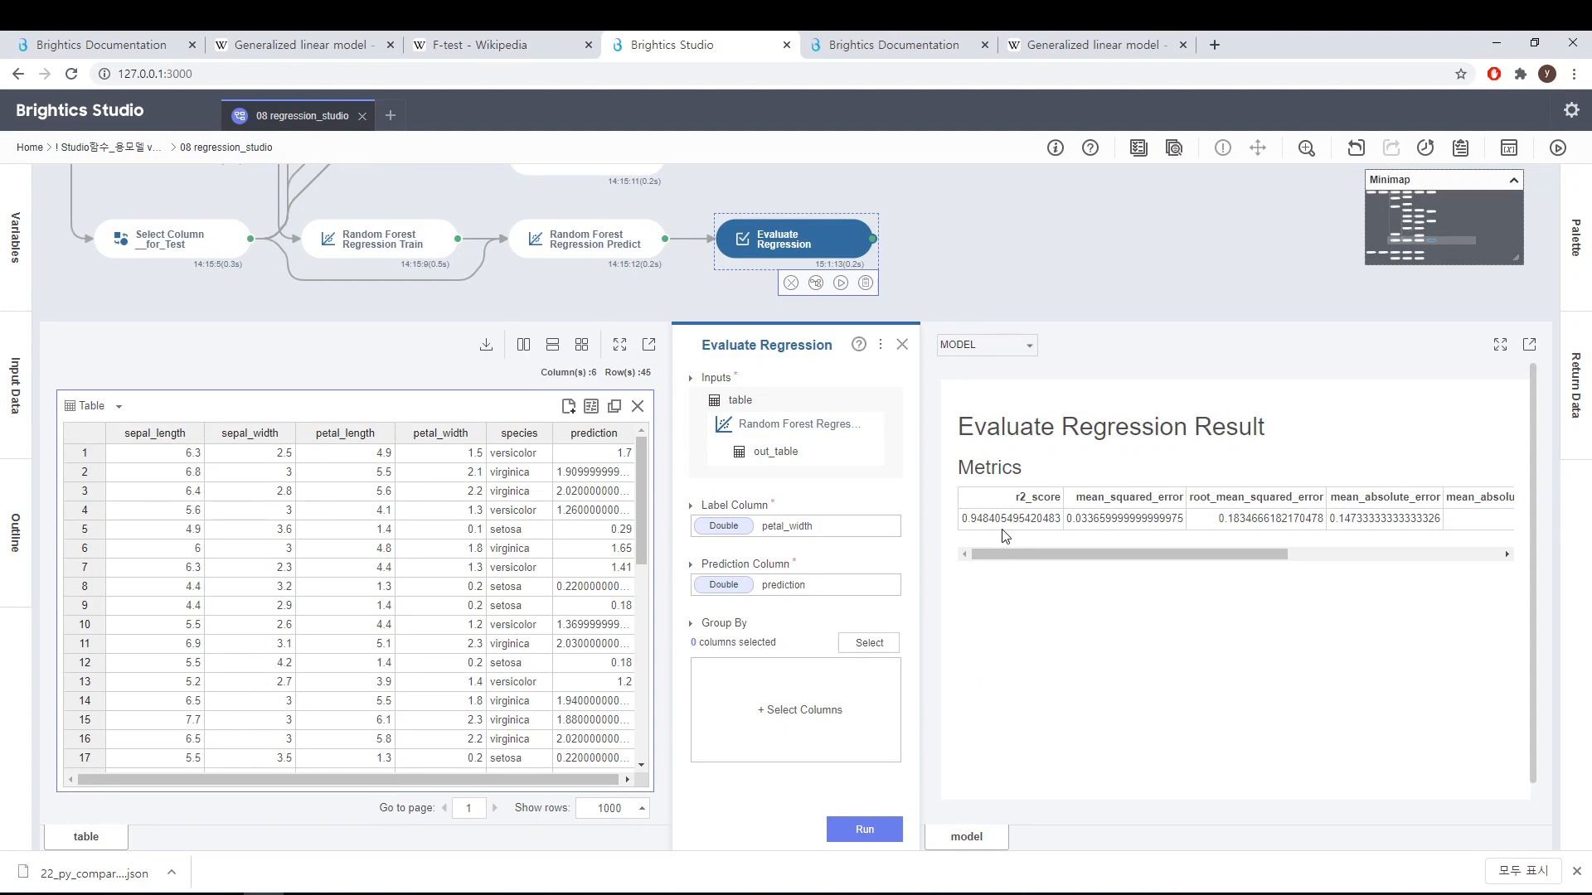
pyautogui.moveTo(1126, 559); pyautogui.dragTo(1308, 540)
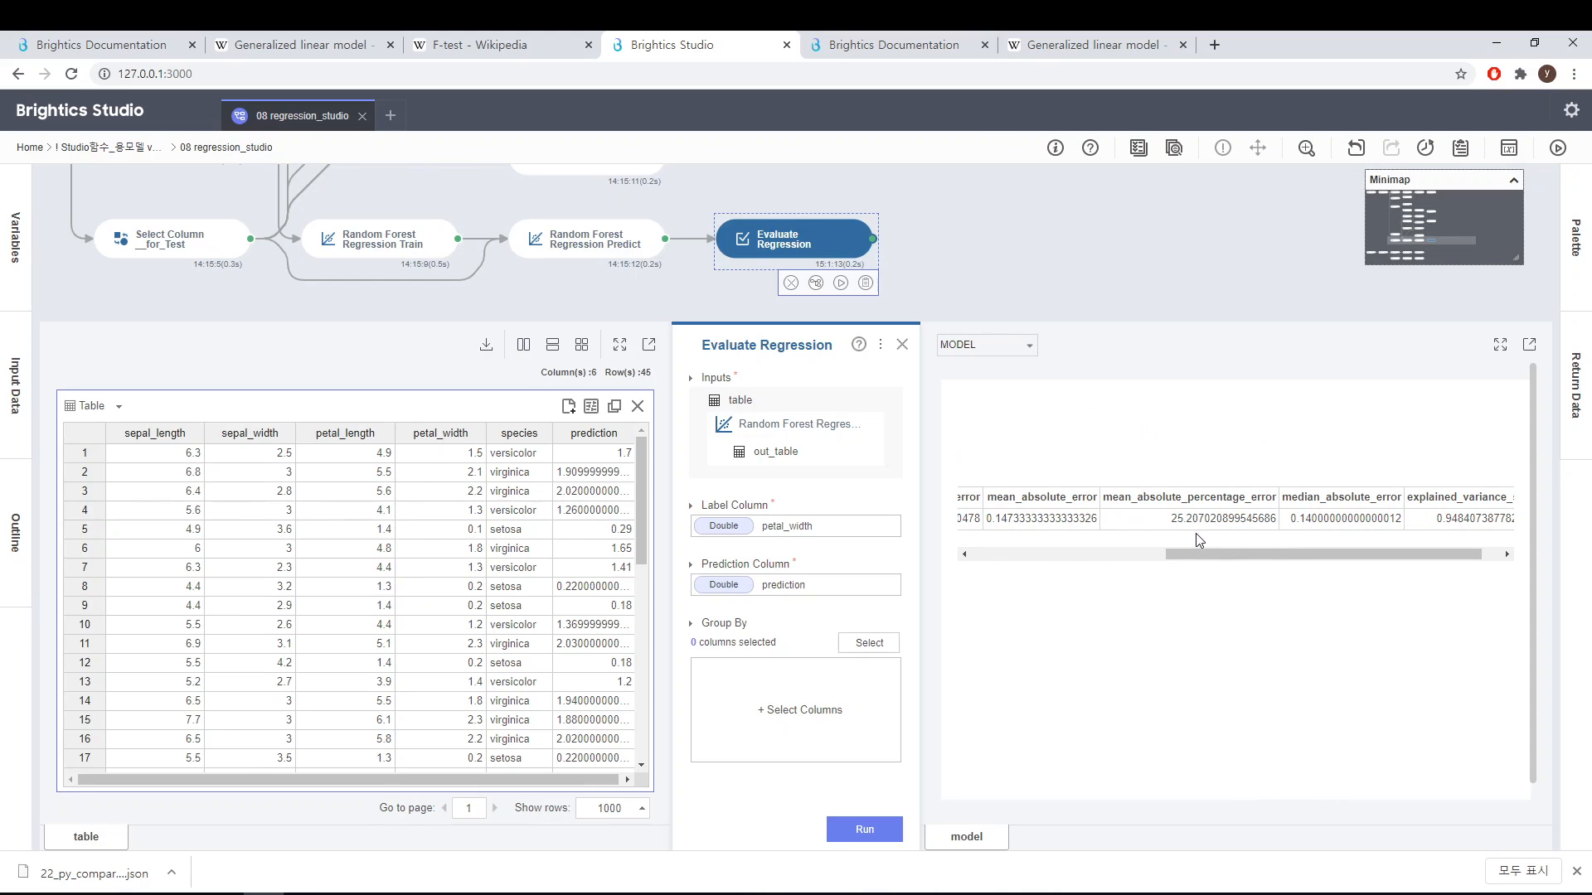
pyautogui.moveTo(1192, 551); pyautogui.dragTo(966, 547)
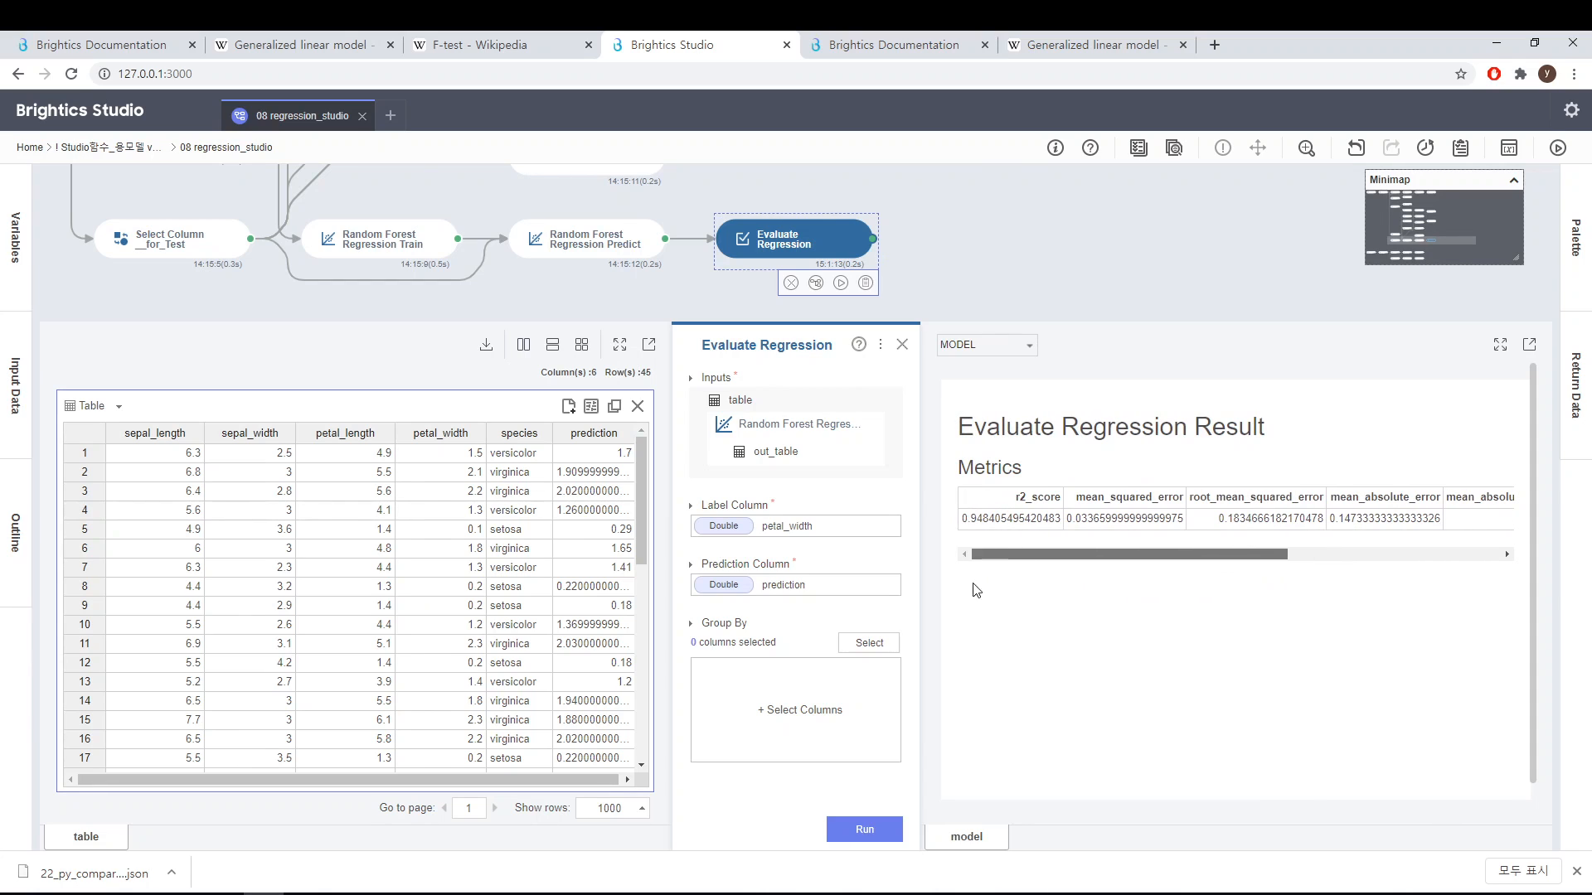
pyautogui.click(902, 344)
# Step: Open Isotonic Regression Train in the used-car price branch and read its help documentation page, then close the panel
pyautogui.moveTo(952, 837); pyautogui.dragTo(504, 781)
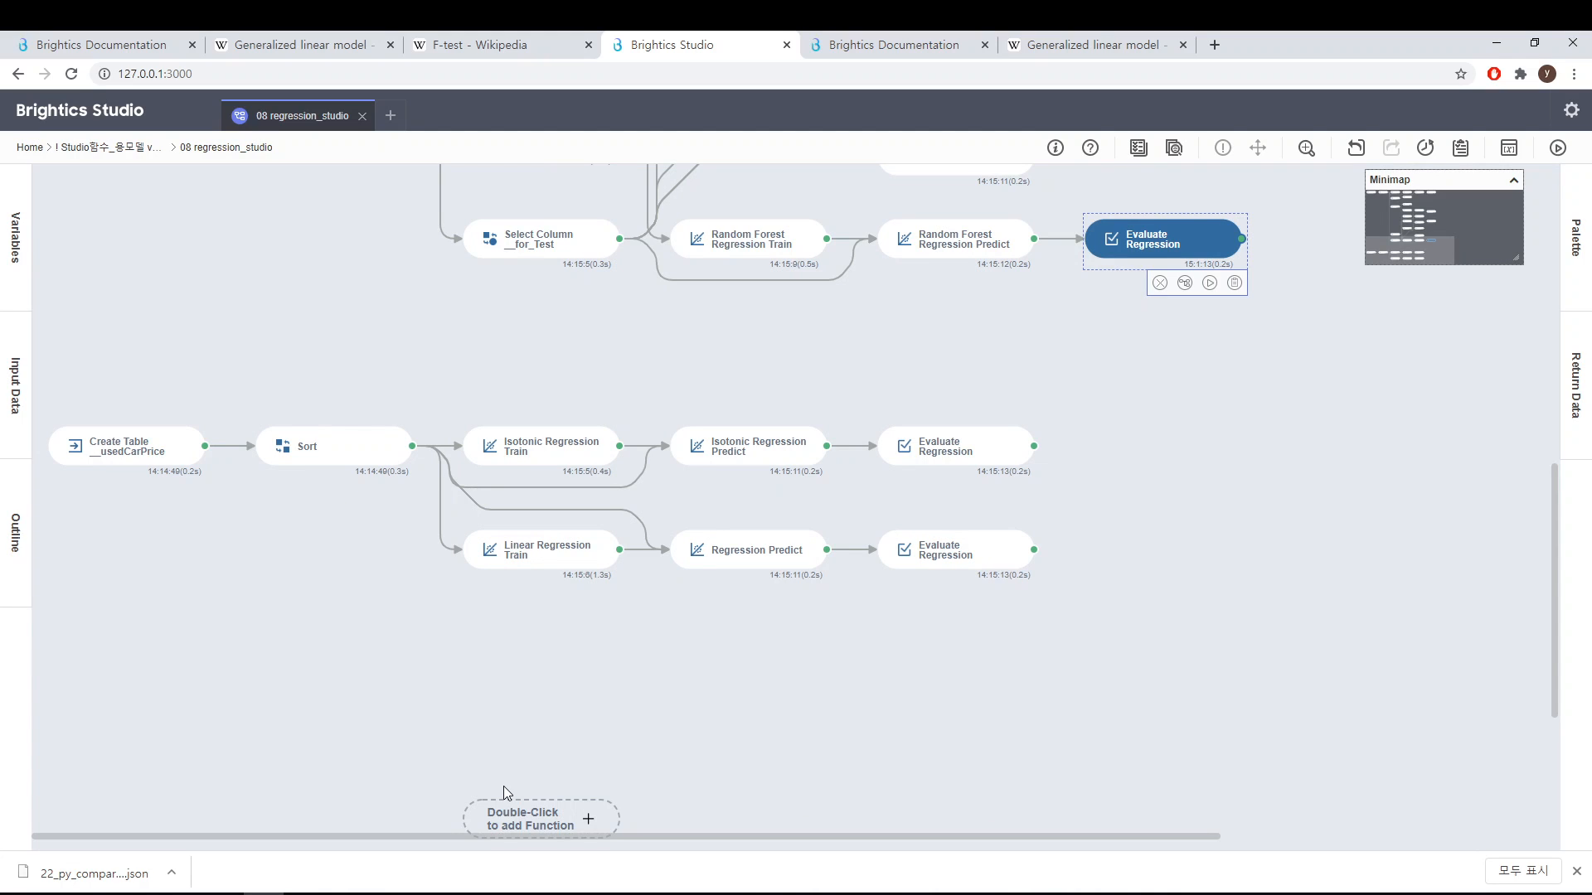
pyautogui.moveTo(512, 455)
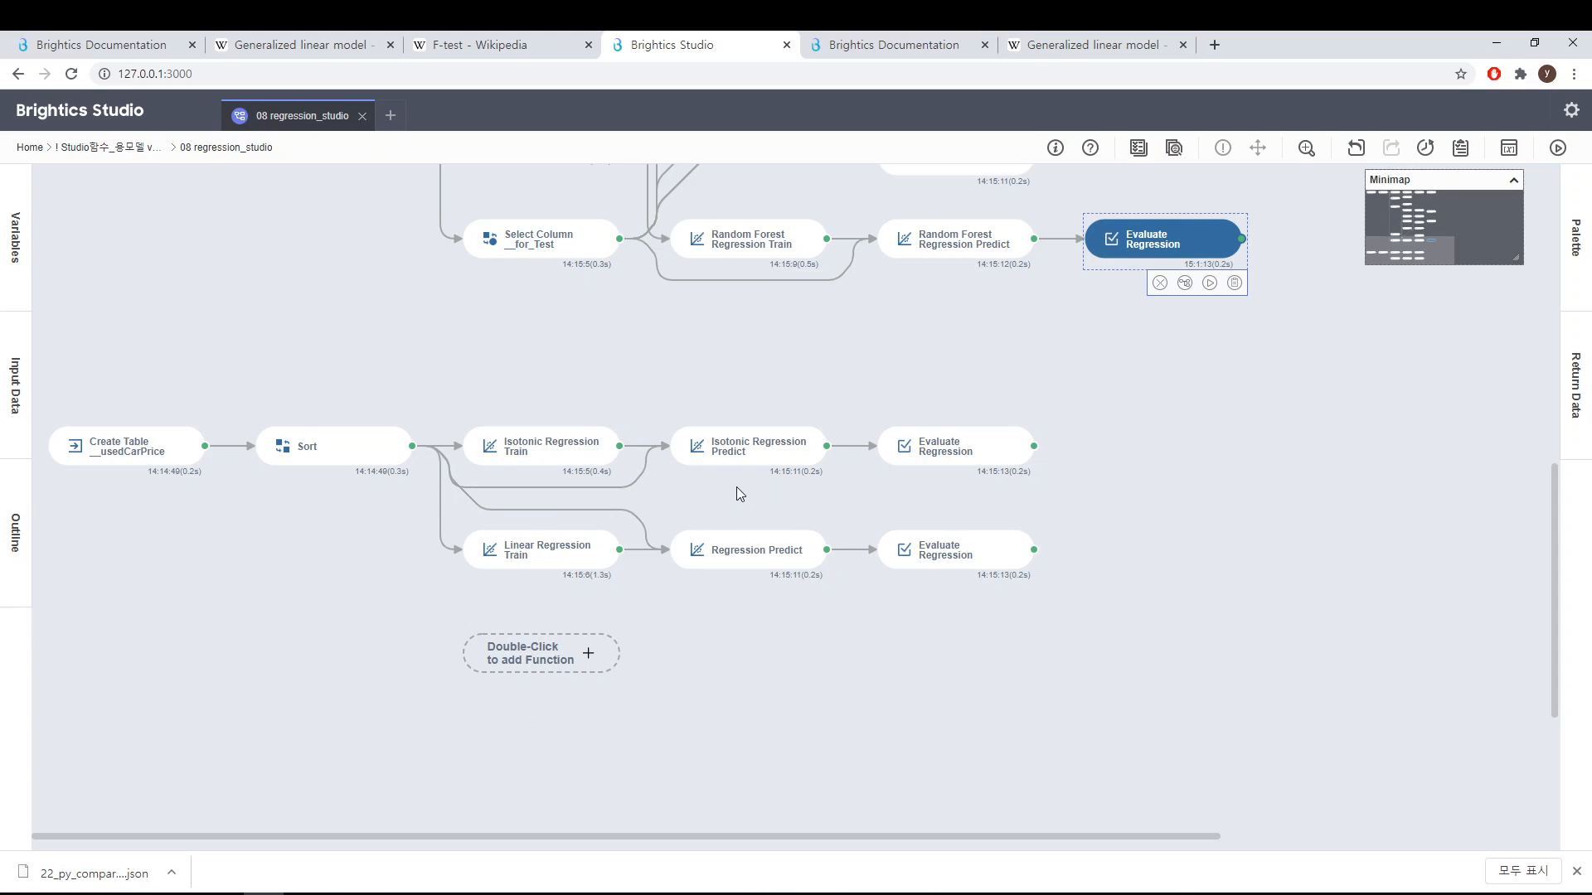
pyautogui.moveTo(780, 572)
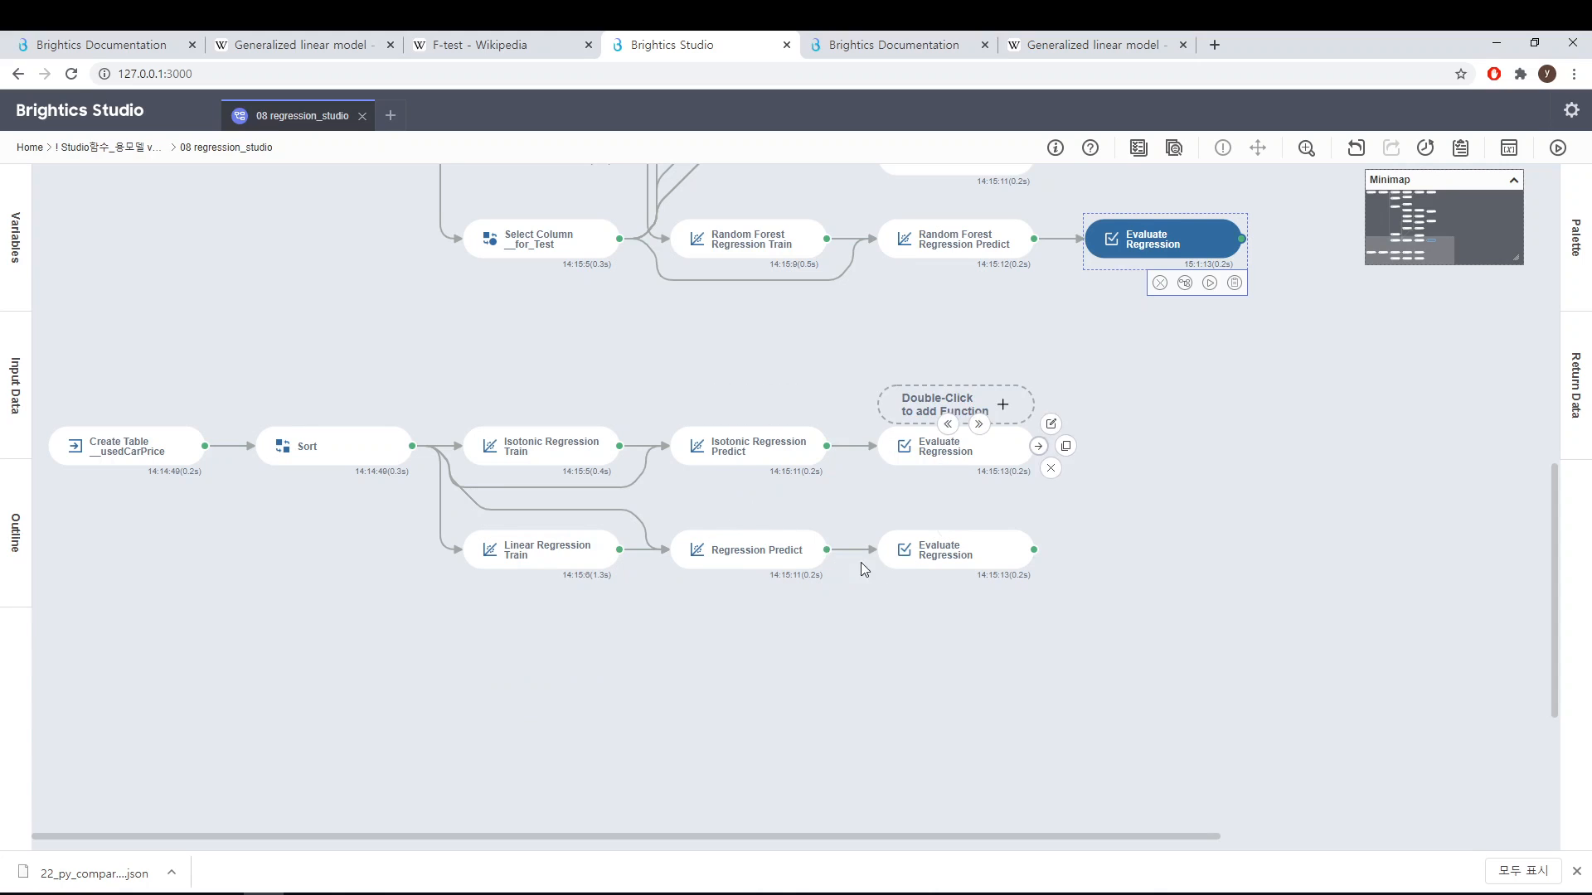
pyautogui.moveTo(575, 458)
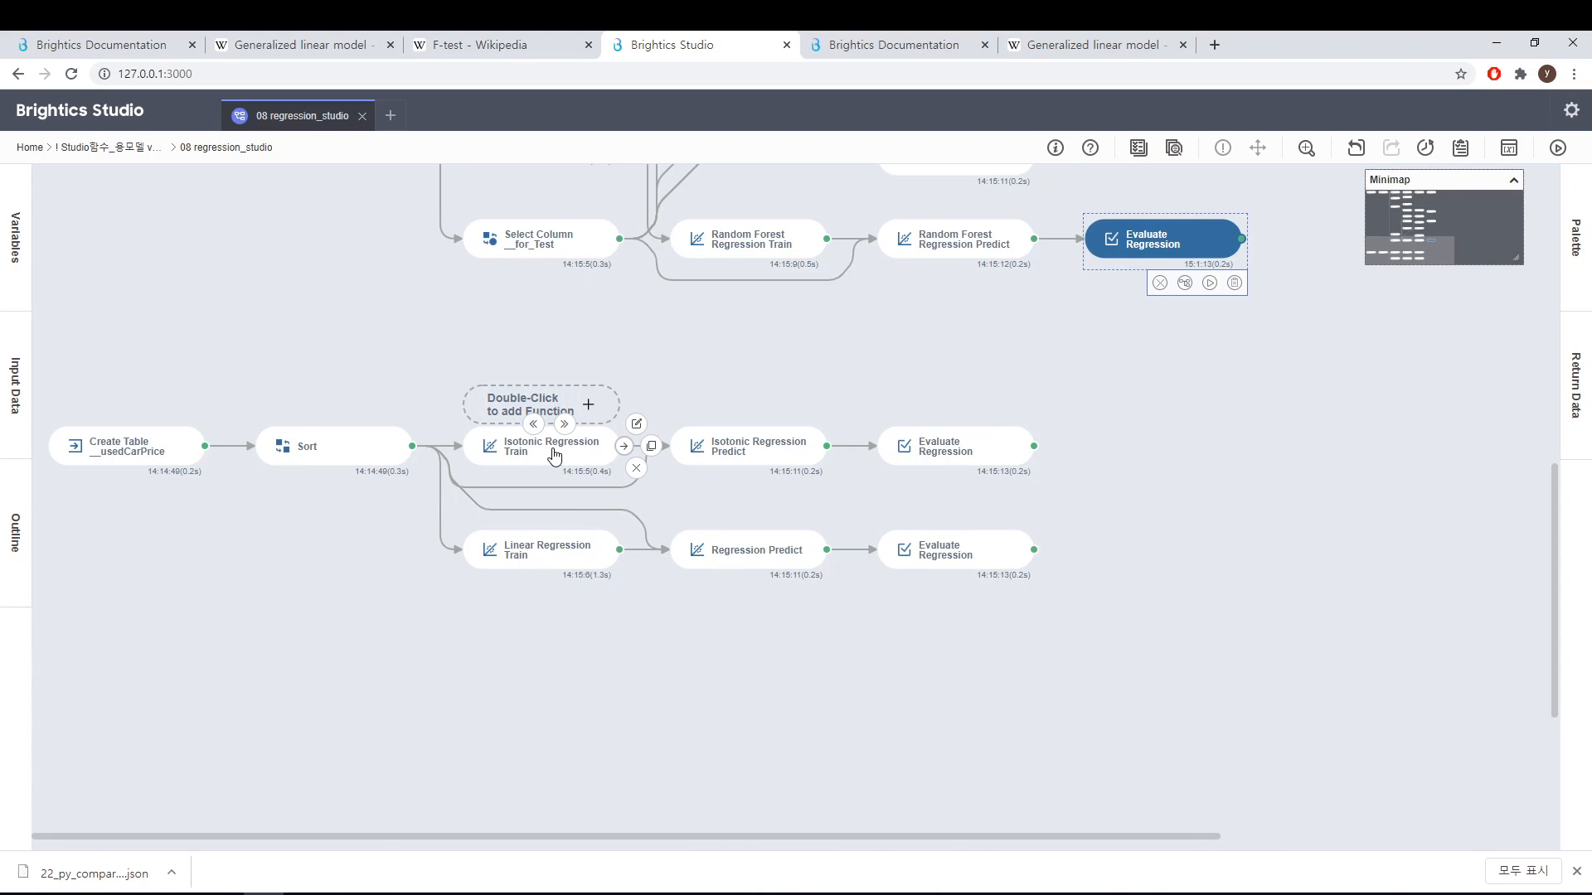
pyautogui.click(554, 455)
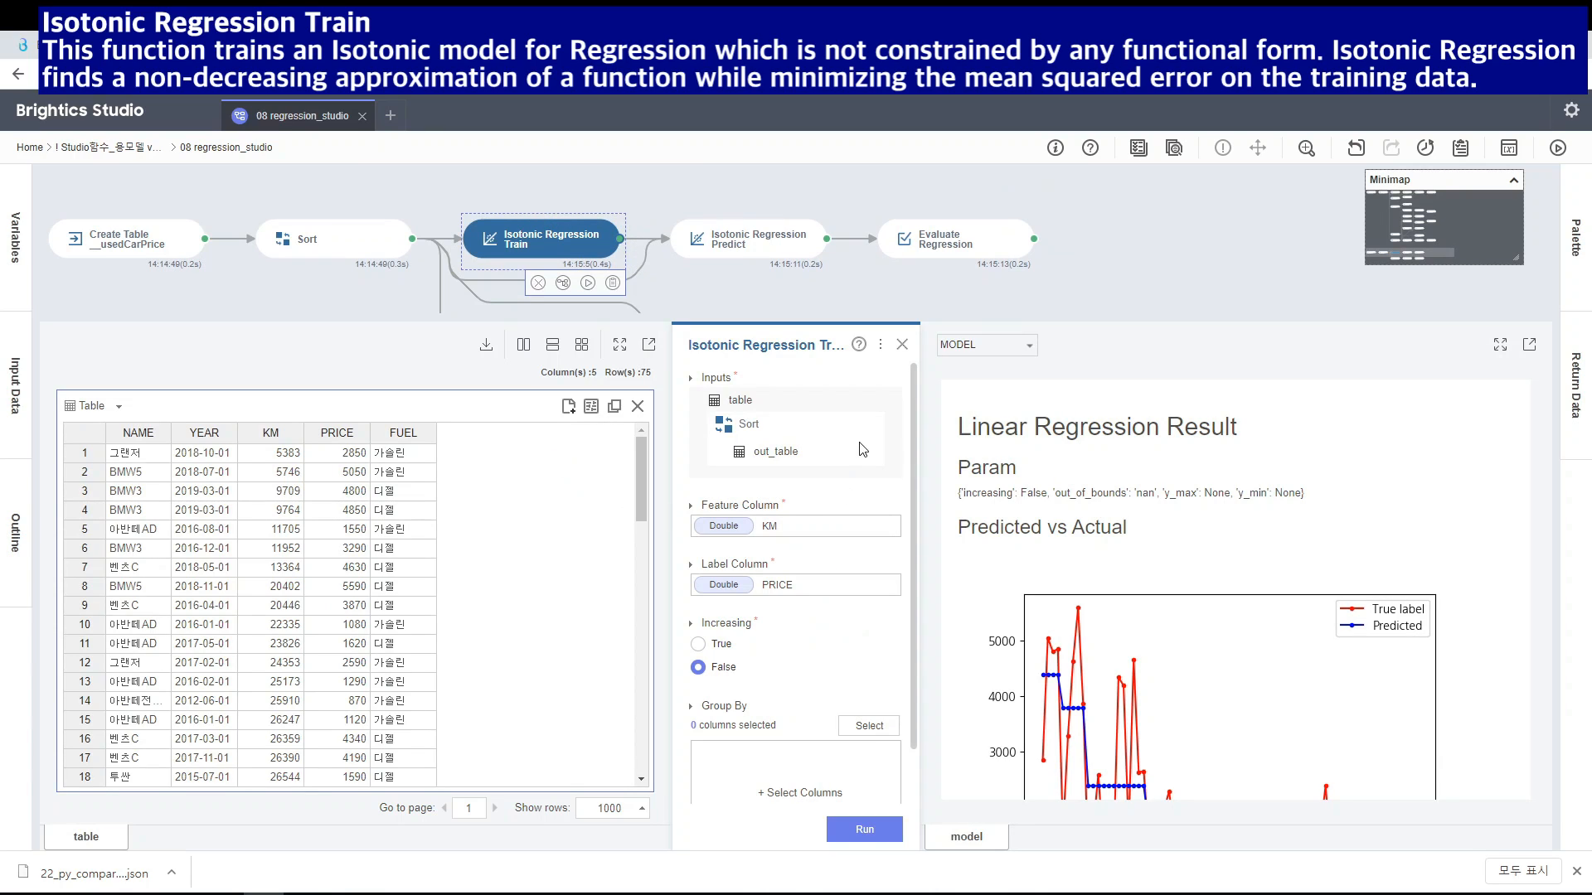
pyautogui.click(860, 345)
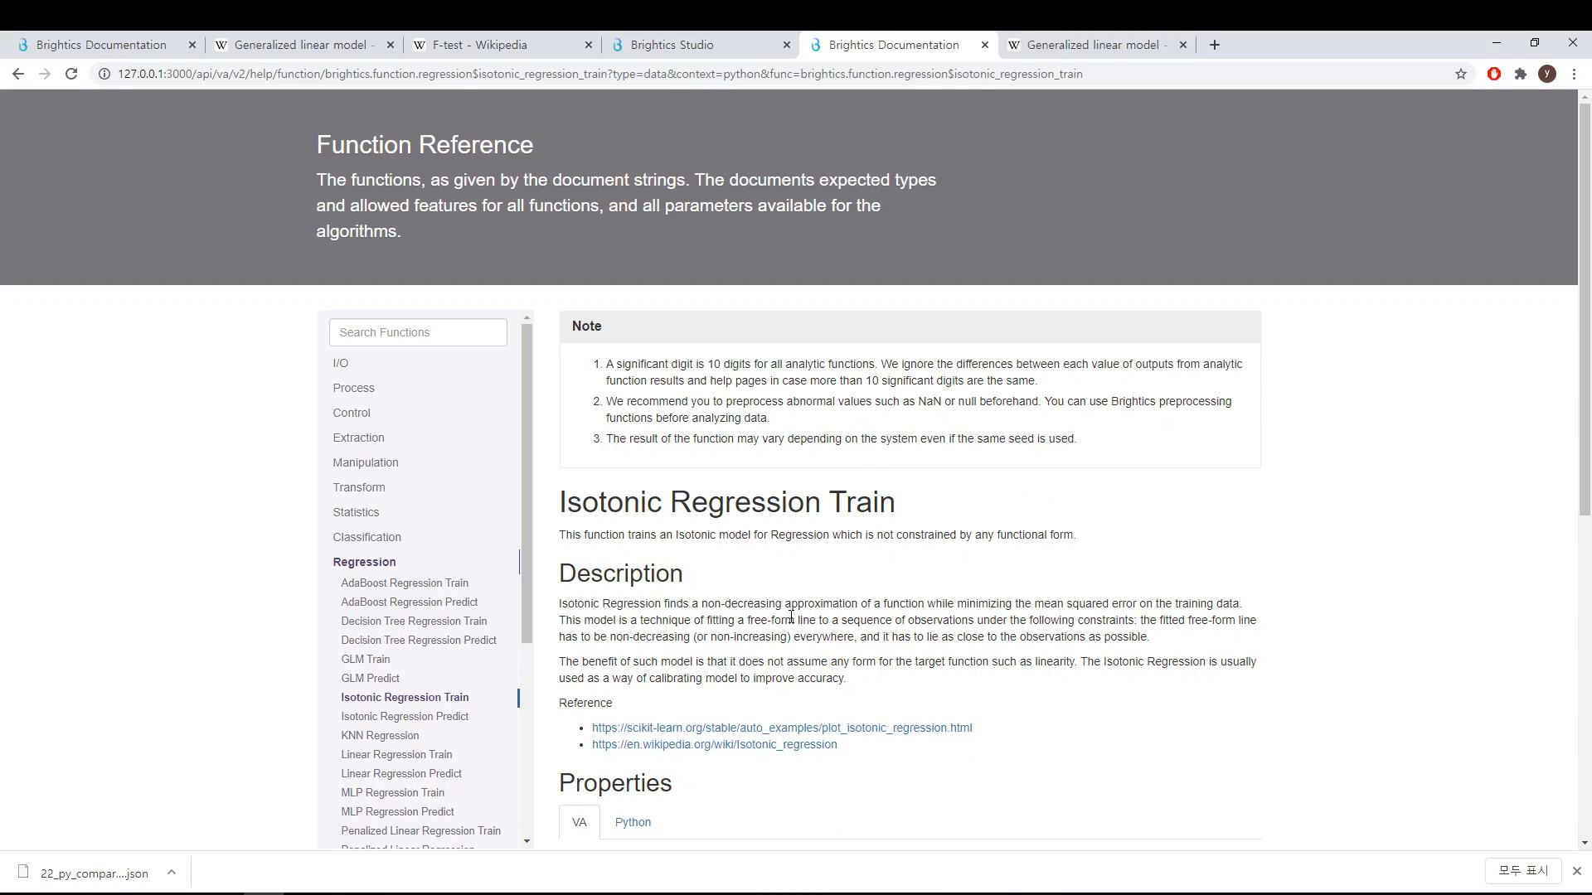
pyautogui.moveTo(710, 606); pyautogui.dragTo(956, 607)
pyautogui.click(1007, 580)
pyautogui.click(718, 51)
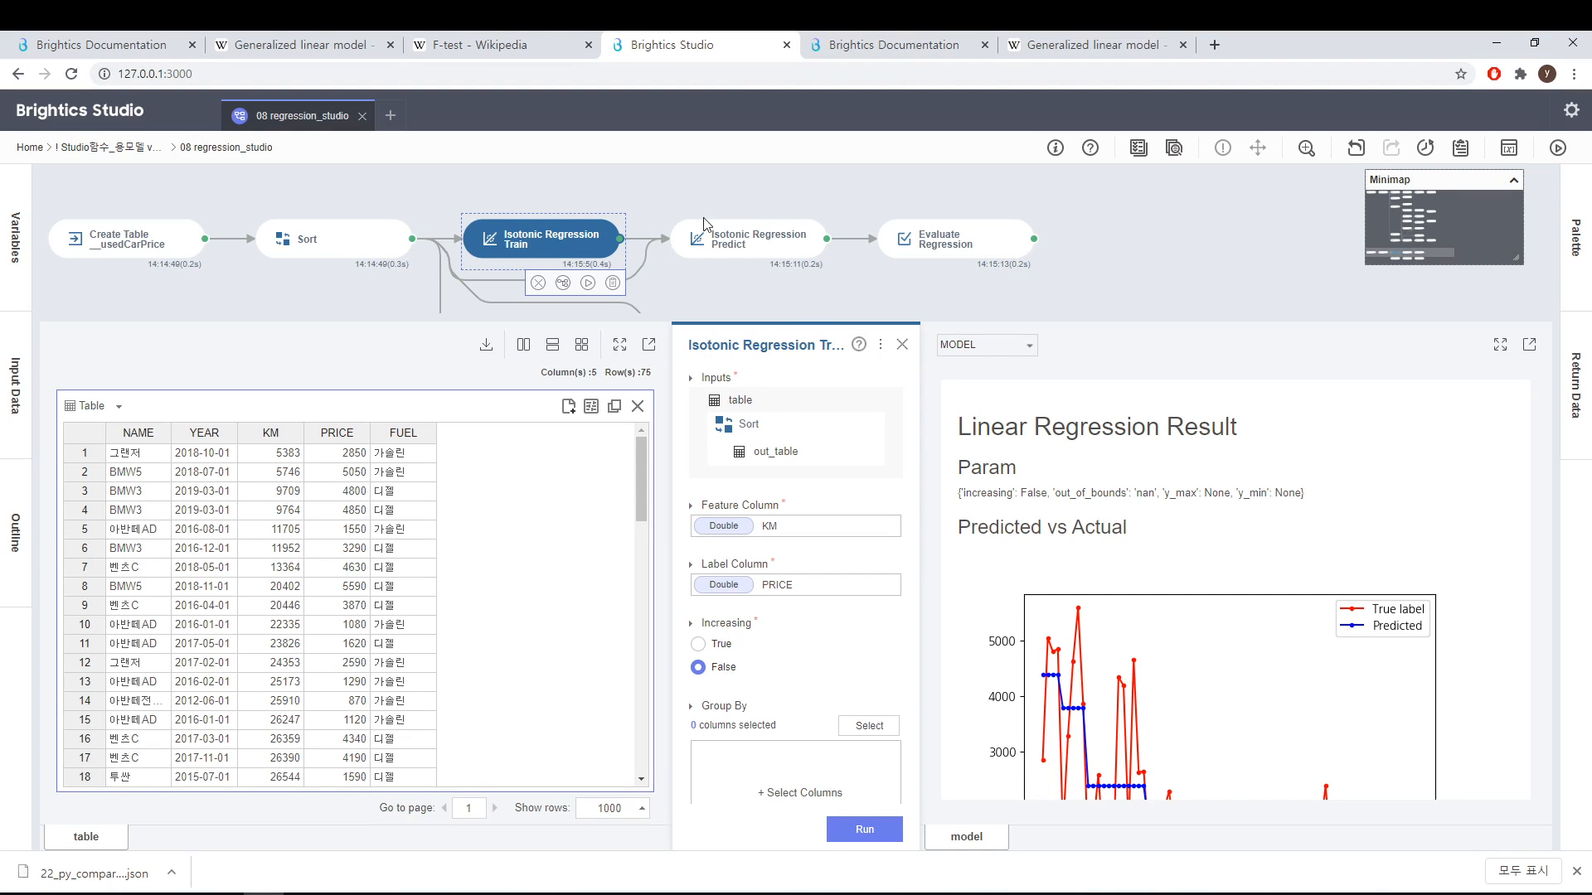
pyautogui.click(901, 345)
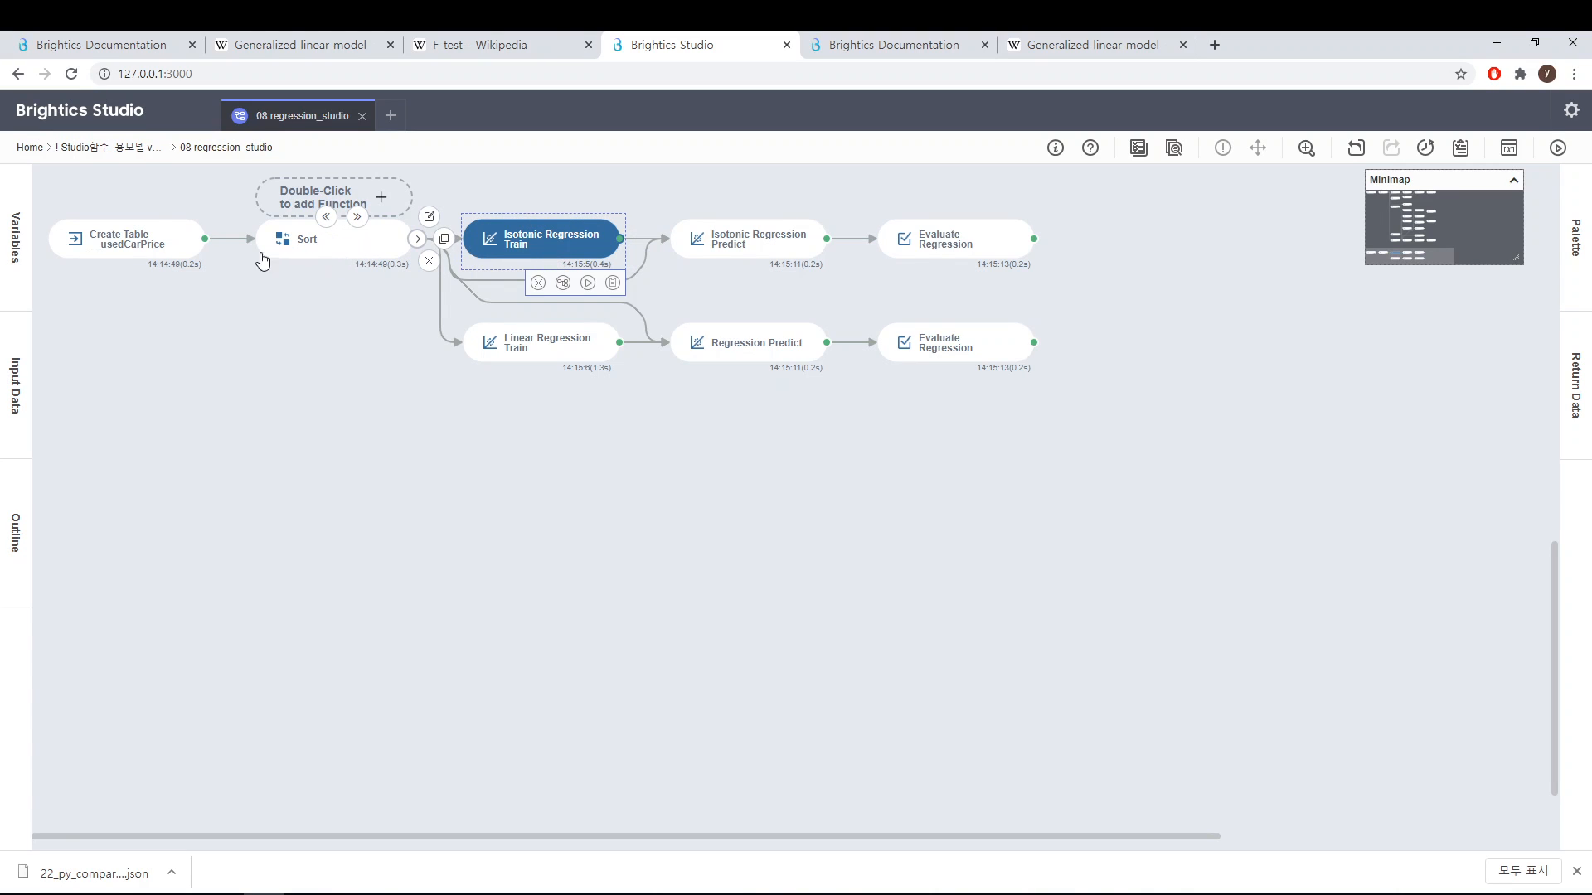
# Step: Open the Create Table __usedCarPrice function and scroll through its data table, then close the panel
pyautogui.click(130, 254)
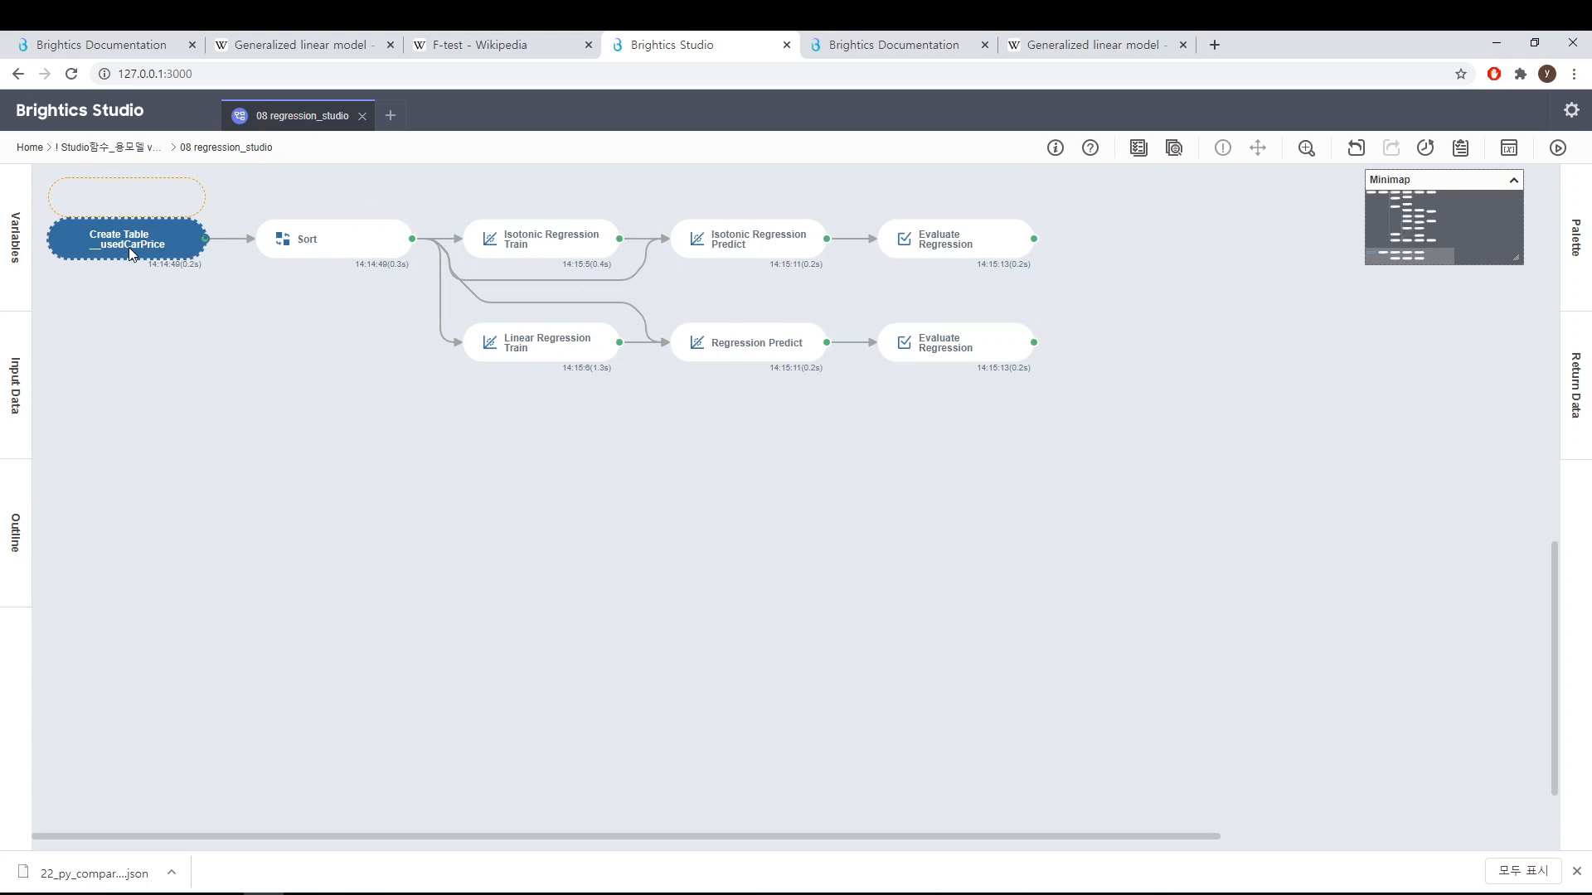
pyautogui.scroll(3, 129, 247)
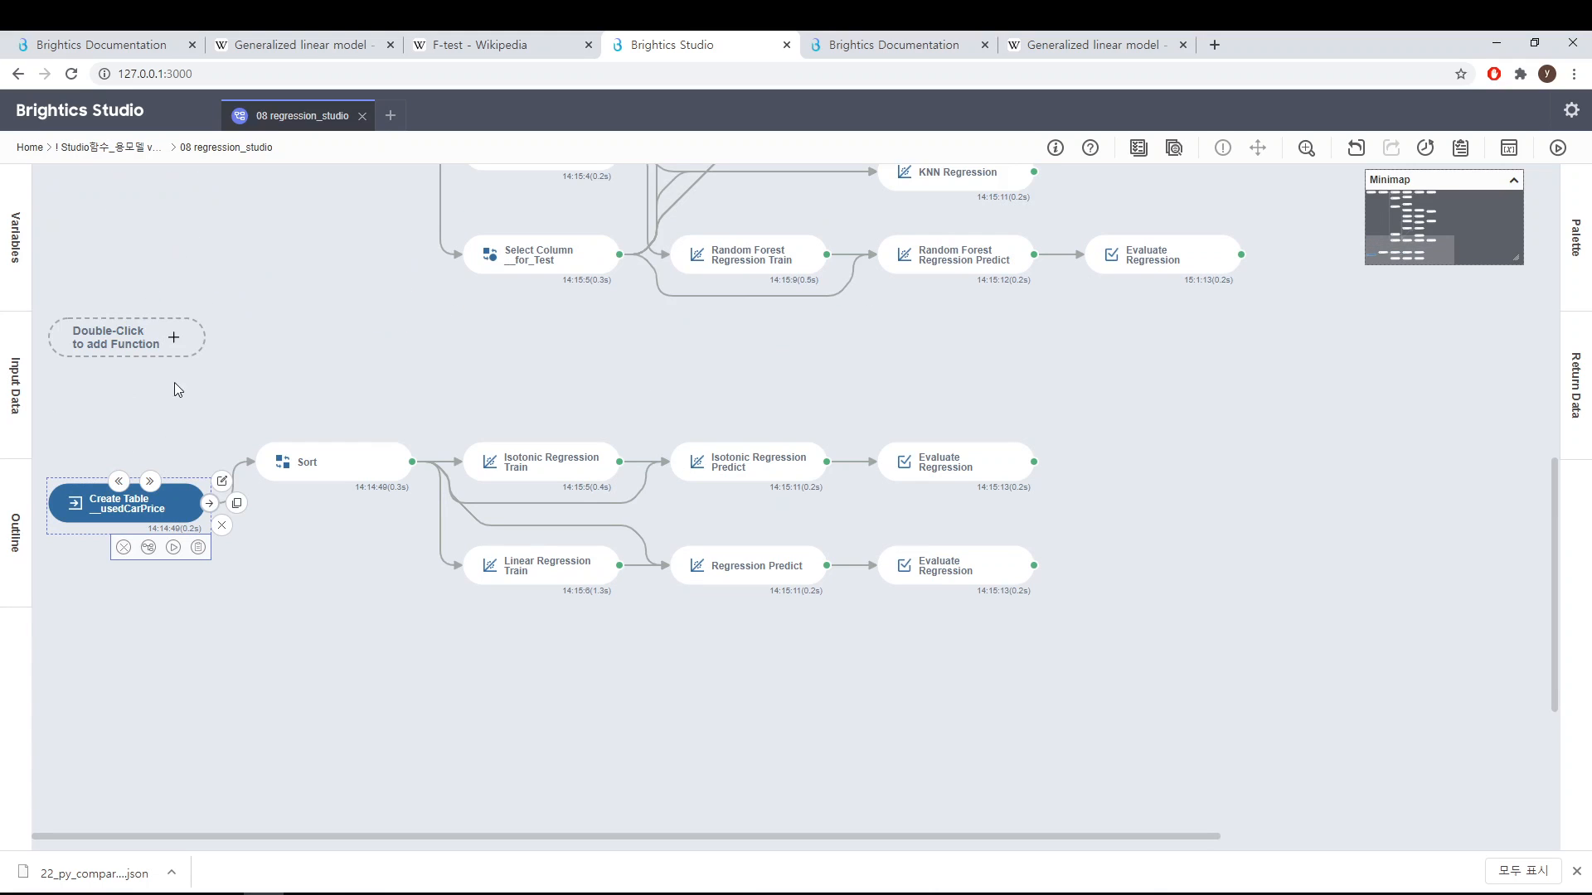
pyautogui.doubleClick(160, 516)
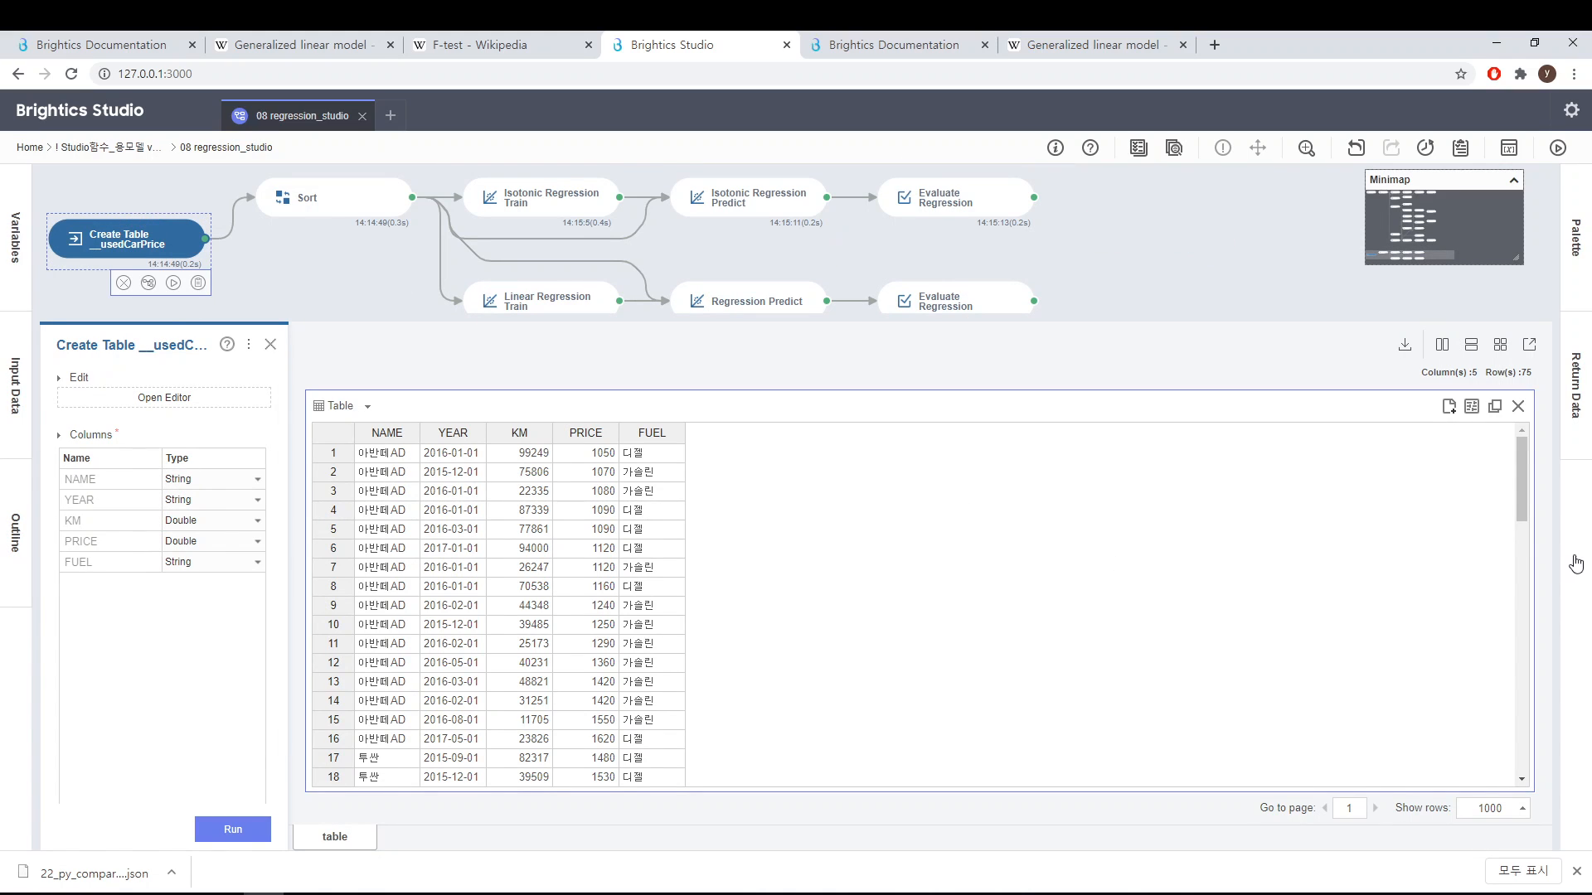
pyautogui.scroll(-3, 1525, 497)
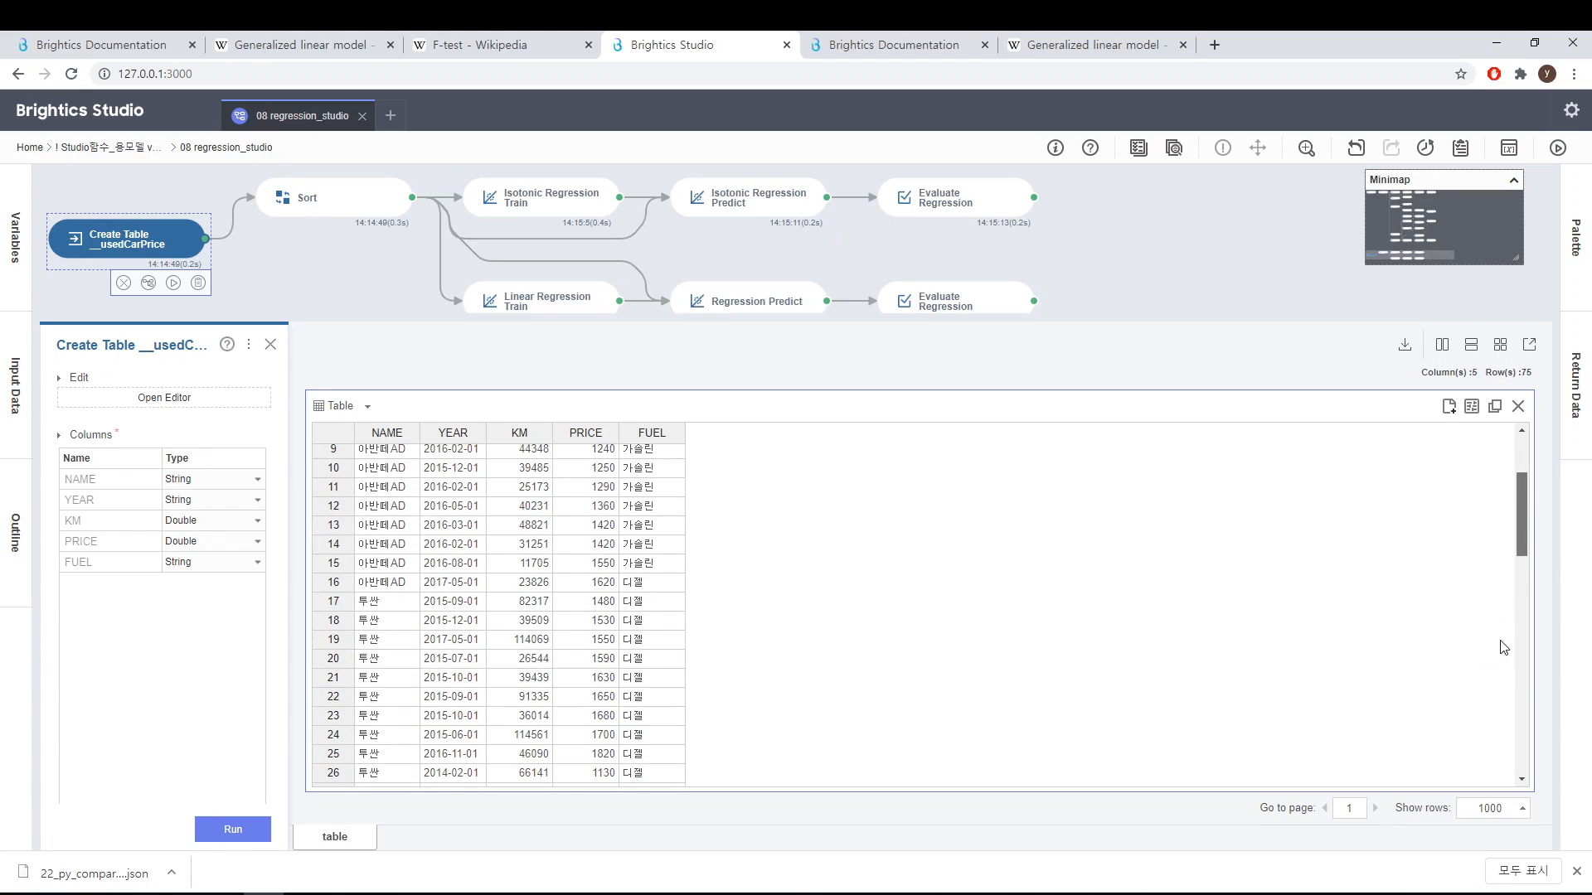
pyautogui.scroll(-12, 1503, 648)
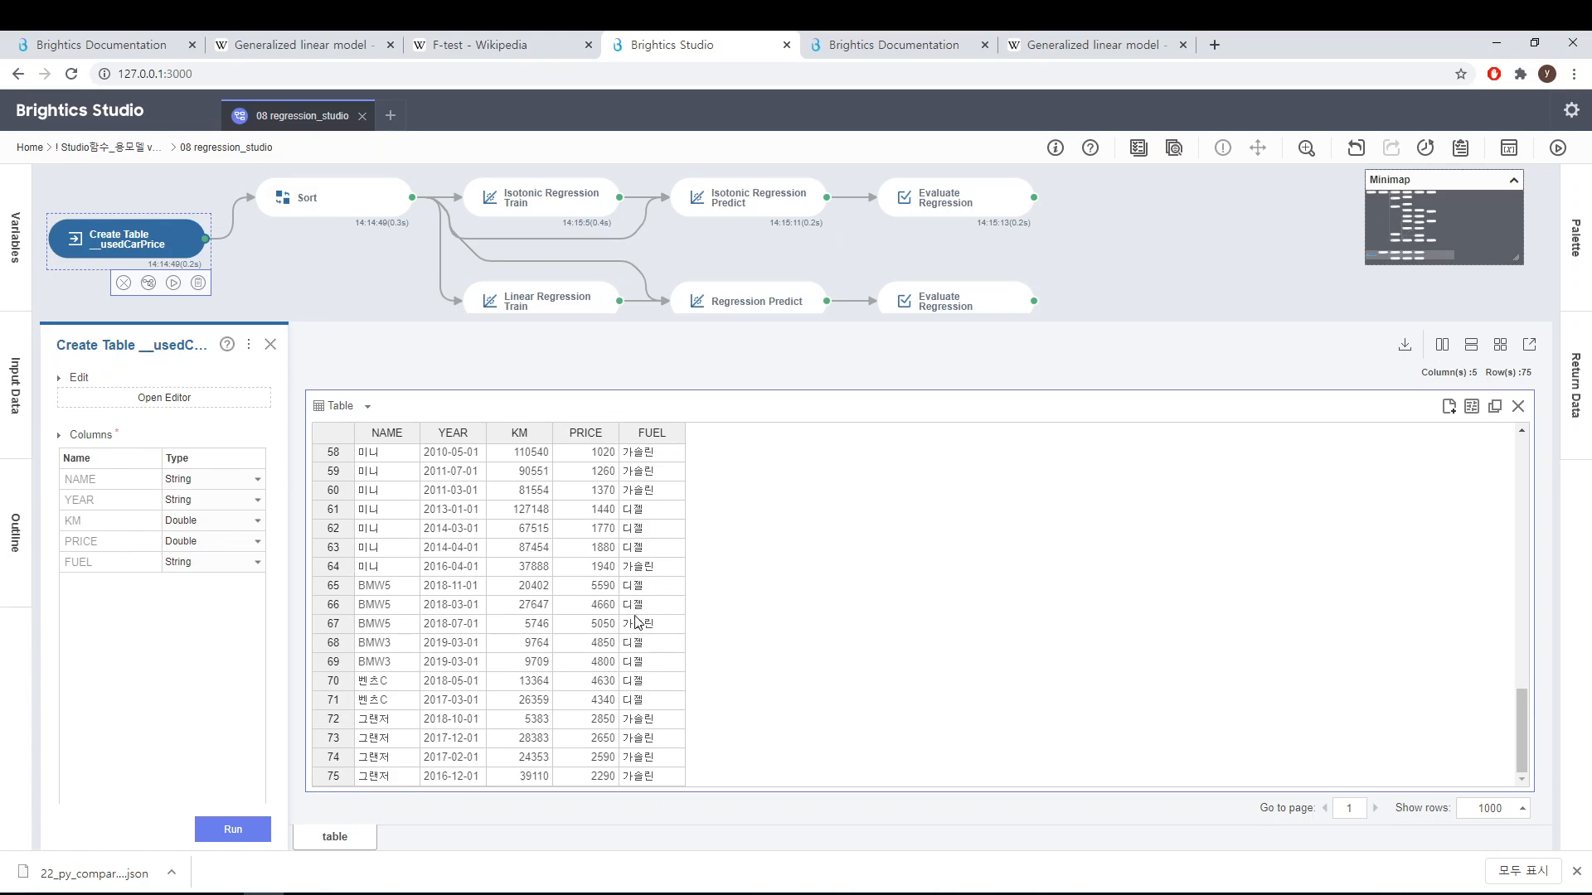
pyautogui.click(270, 345)
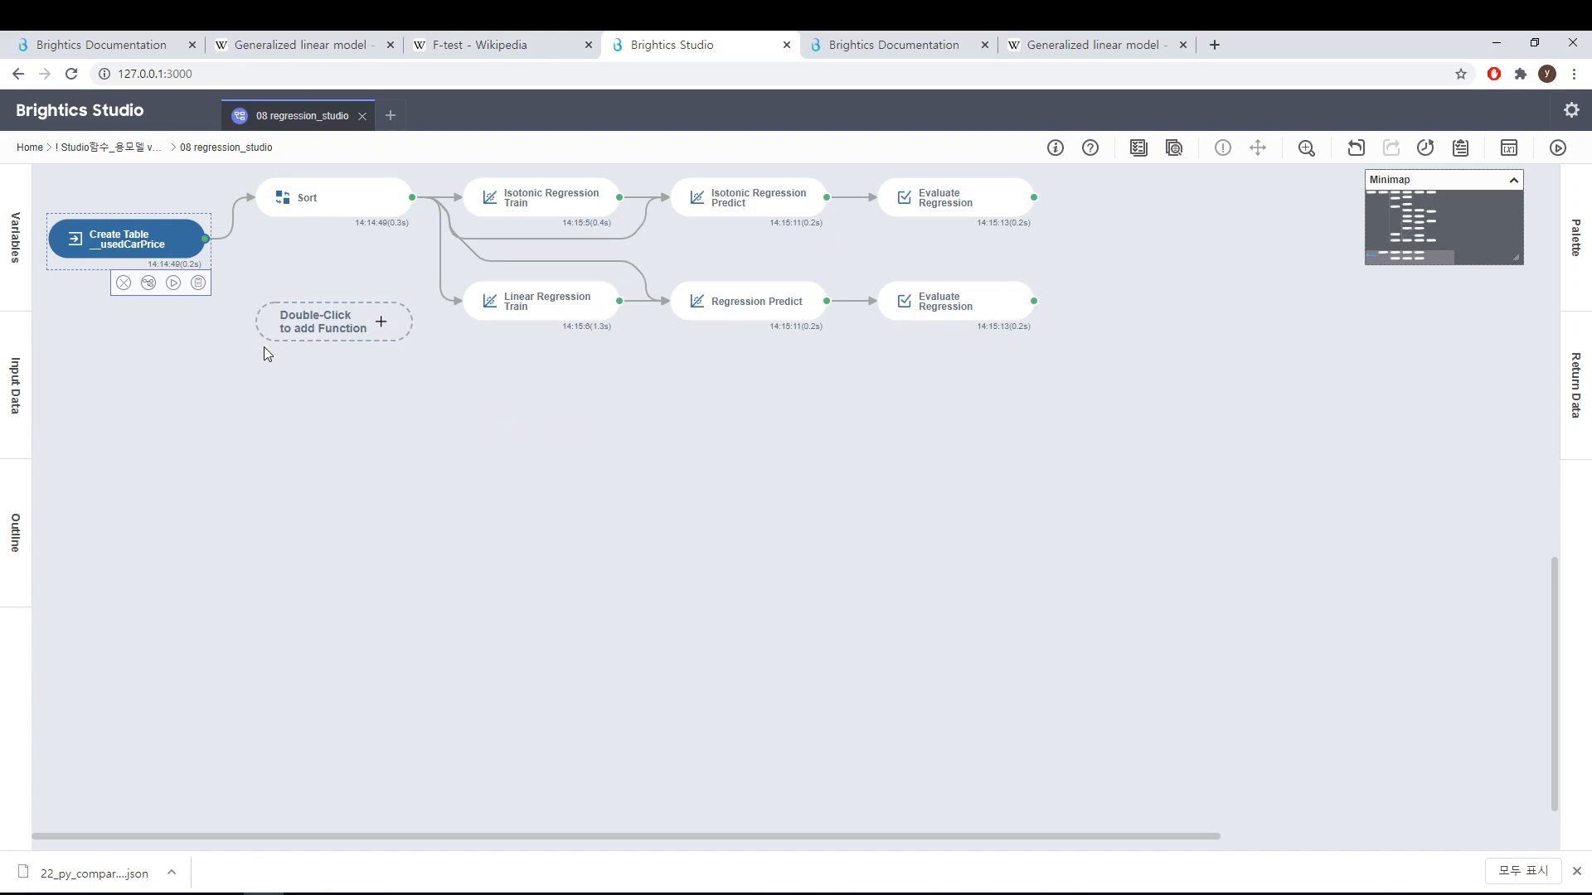
# Step: Open the Sort function to review its KM sort rule and sorted output table, then close the panel
pyautogui.moveTo(318, 205)
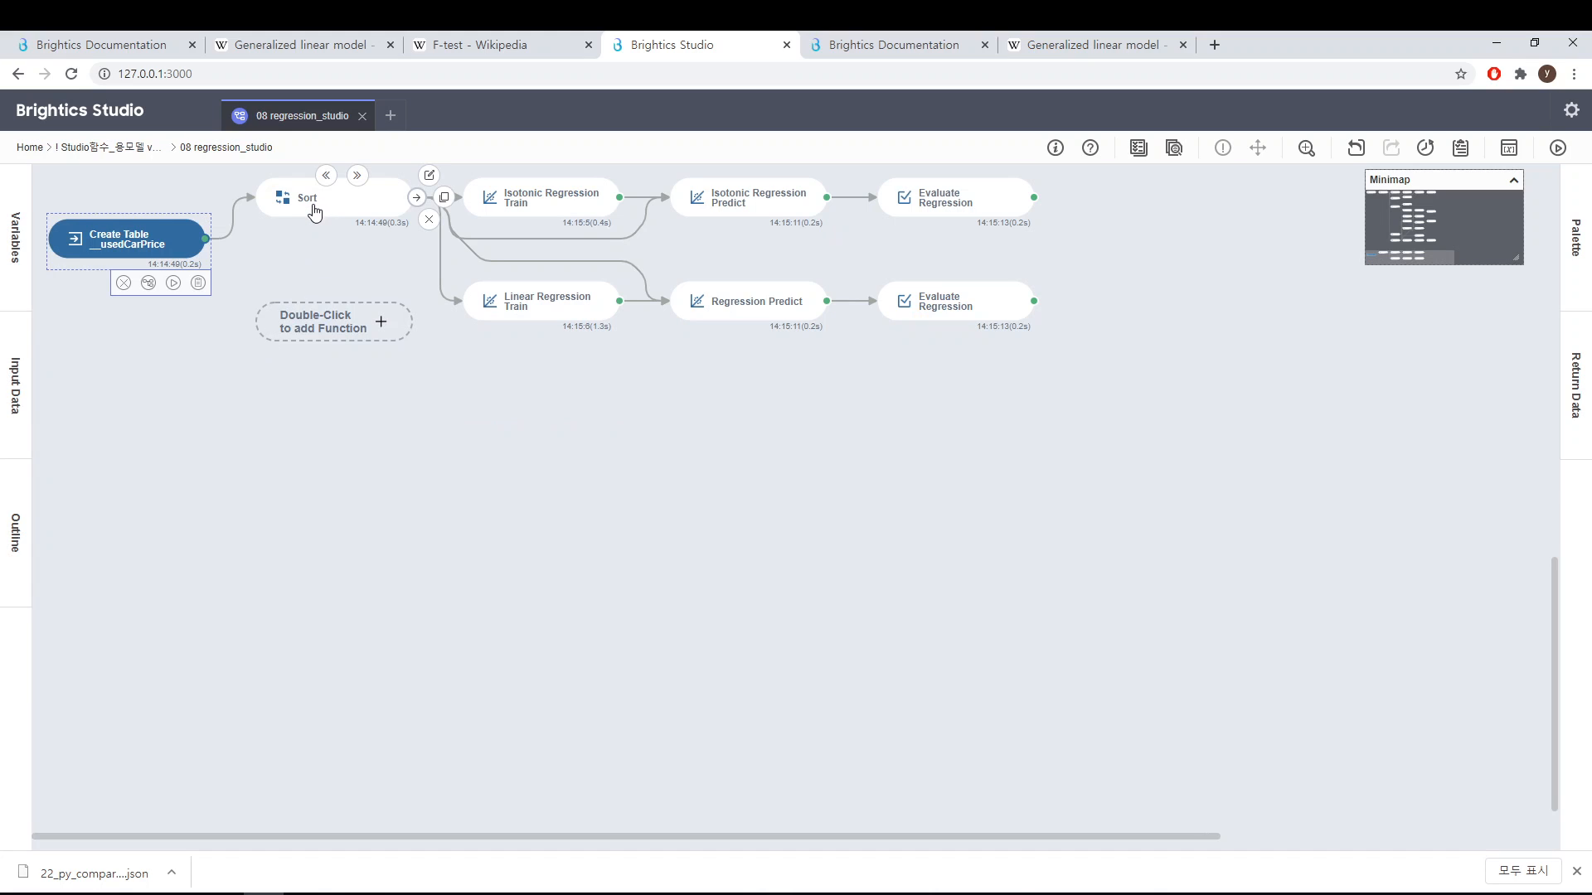
pyautogui.click(313, 214)
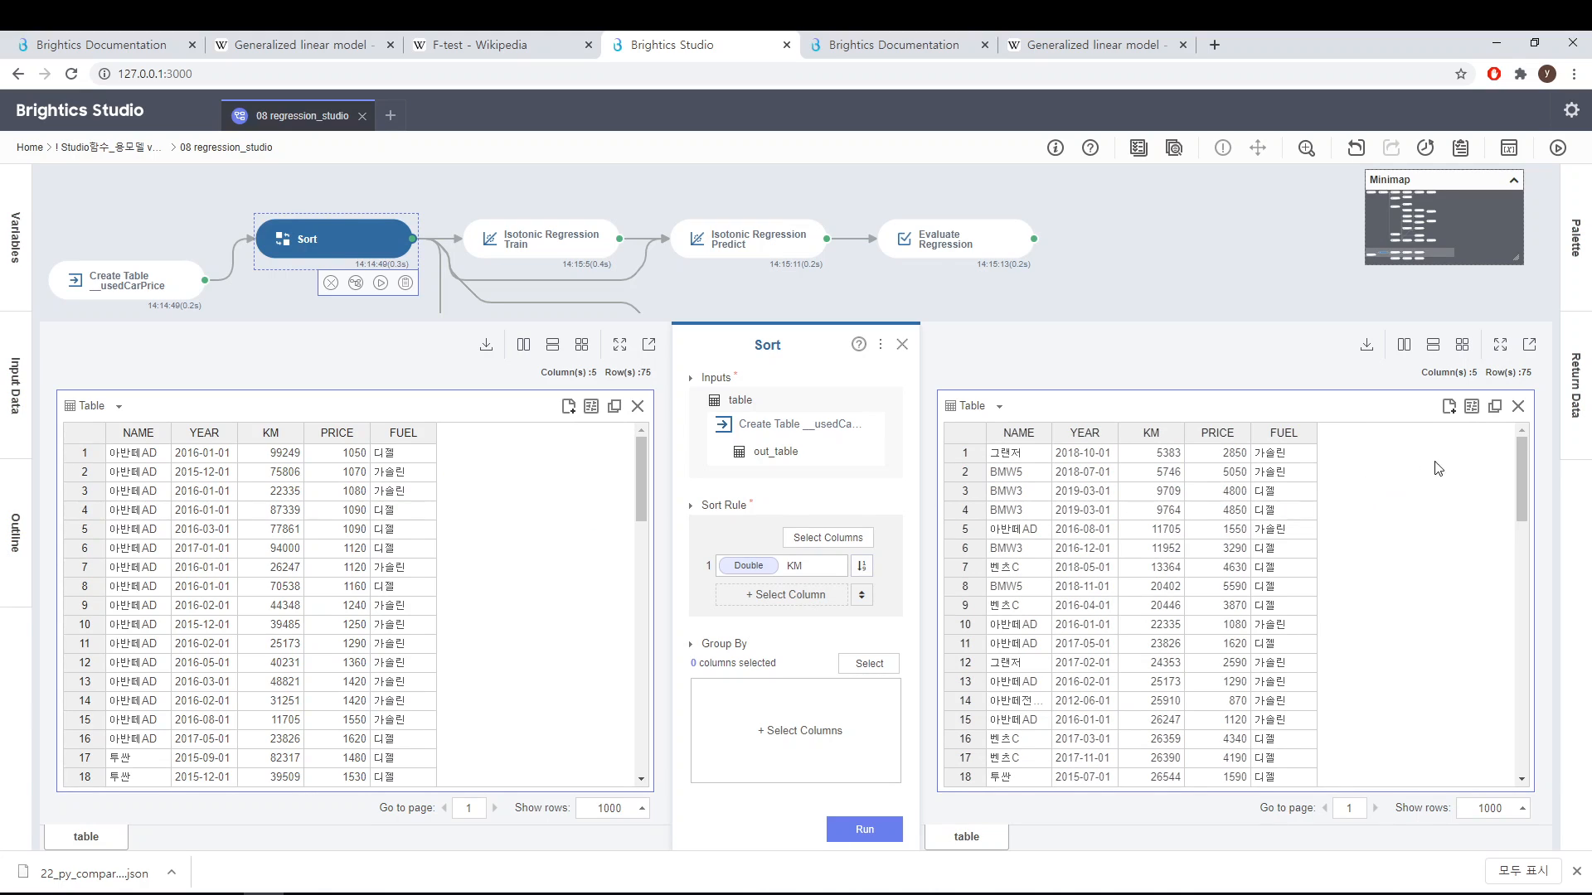
pyautogui.moveTo(1519, 479); pyautogui.dragTo(1491, 394)
pyautogui.click(901, 344)
# Step: Move the Isotonic Regression Train and Sort nodes down so the car price branch lines up with Create Table
pyautogui.click(537, 247)
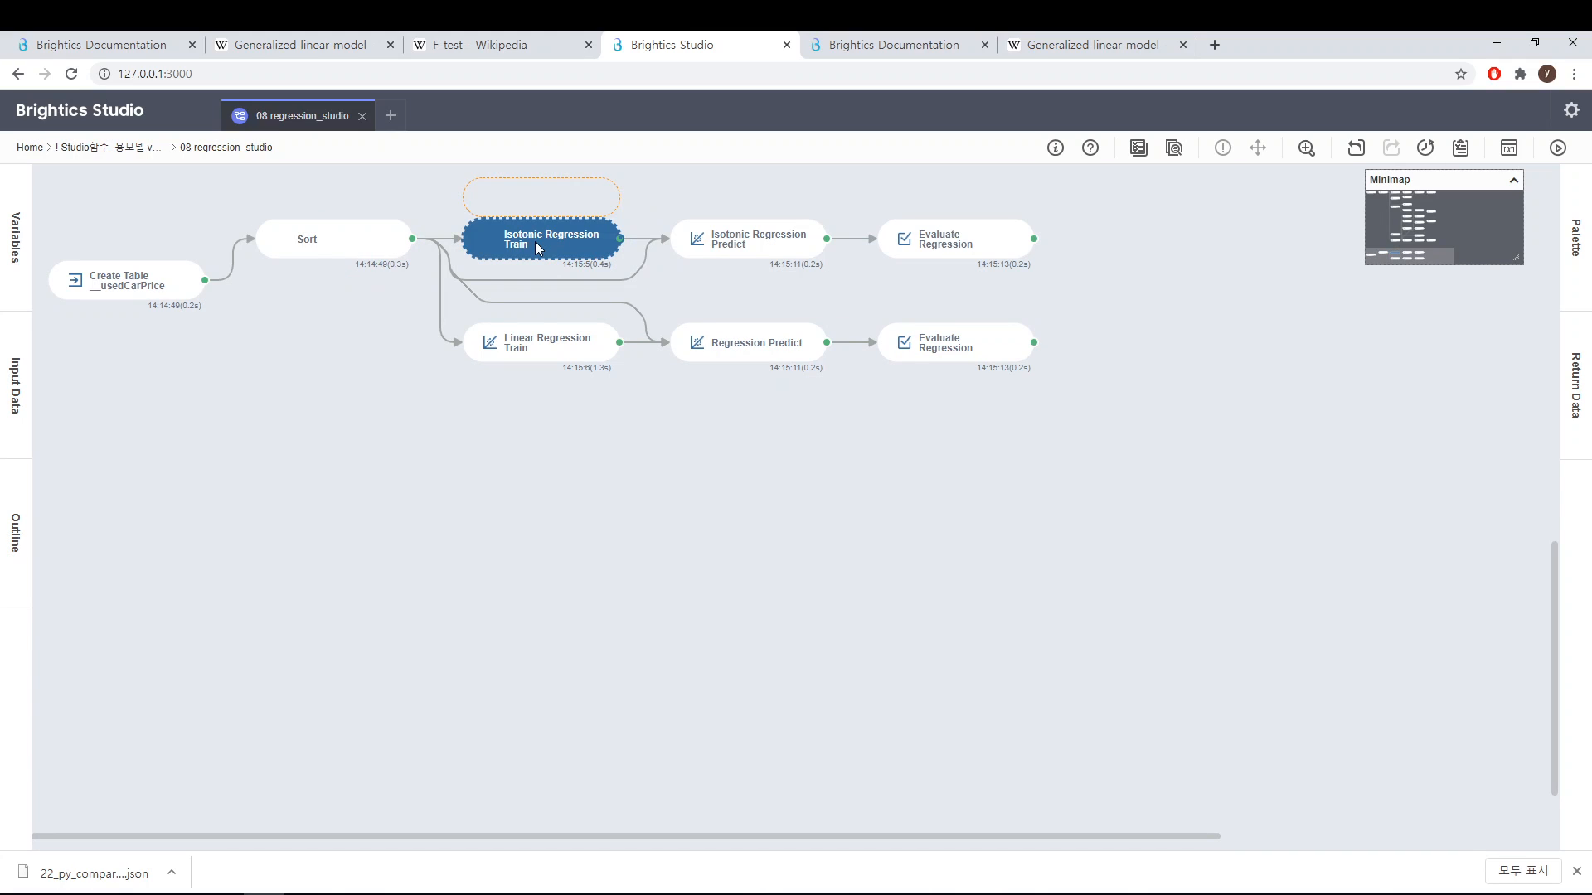
pyautogui.scroll(3, 534, 241)
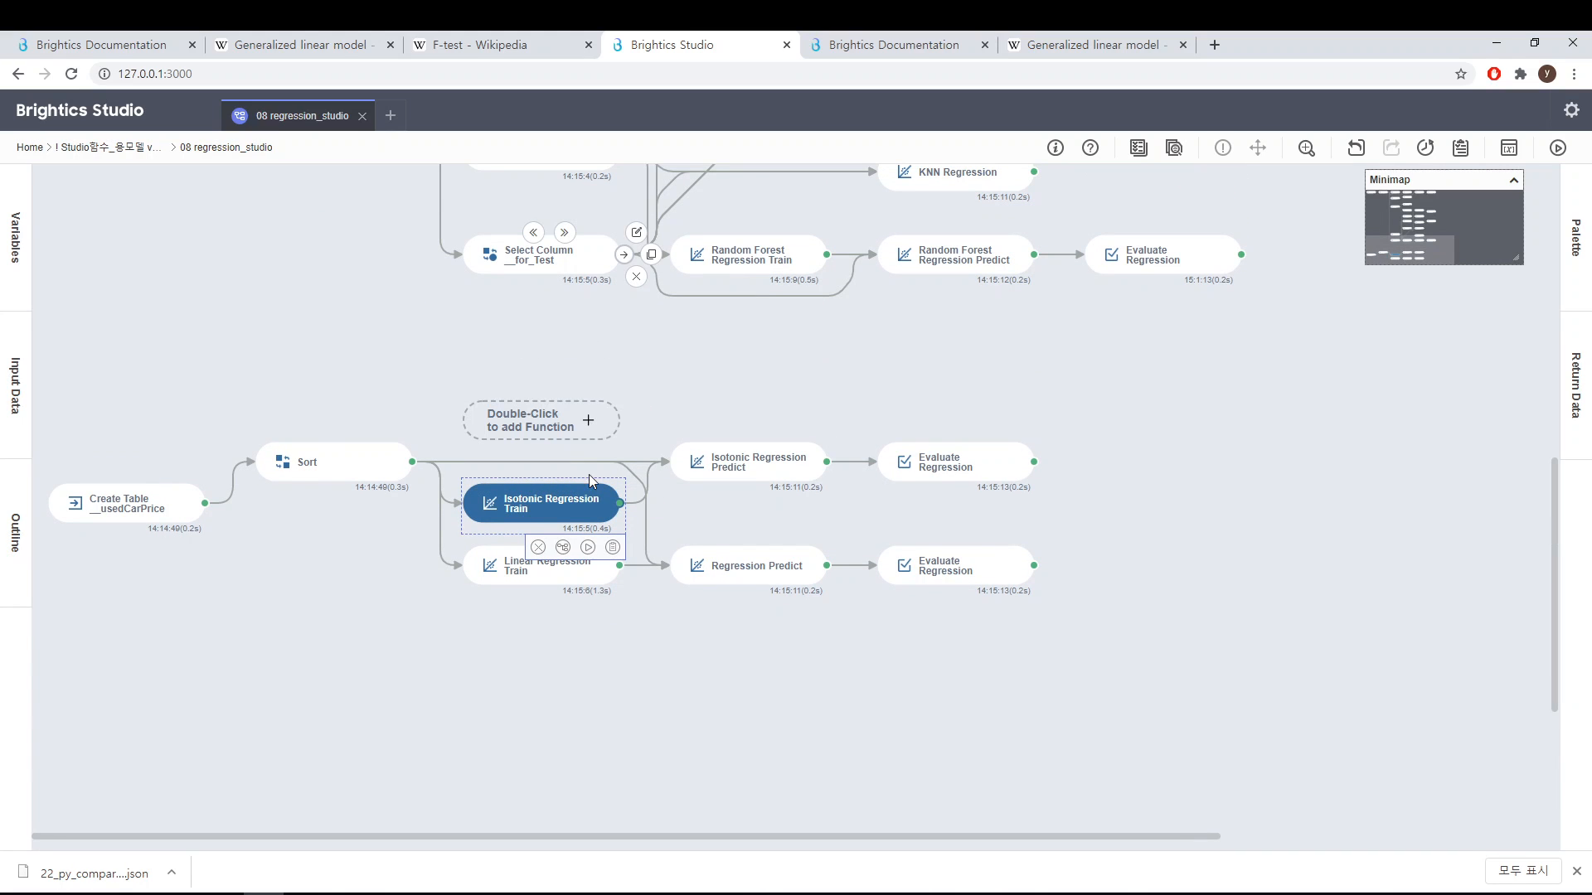
pyautogui.click(383, 476)
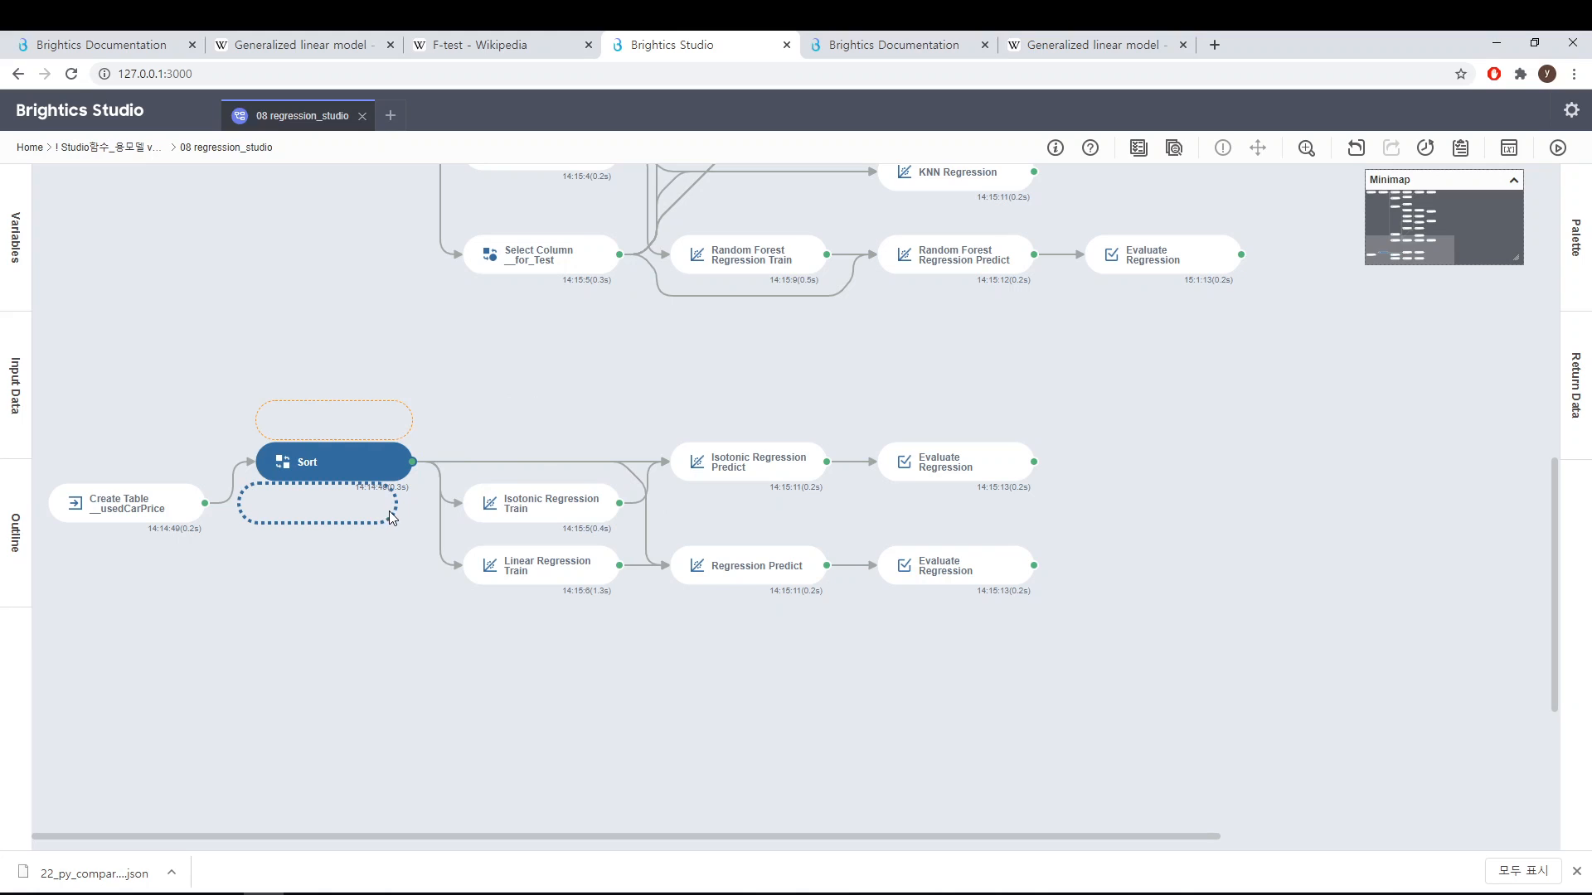
pyautogui.moveTo(393, 517); pyautogui.dragTo(445, 515)
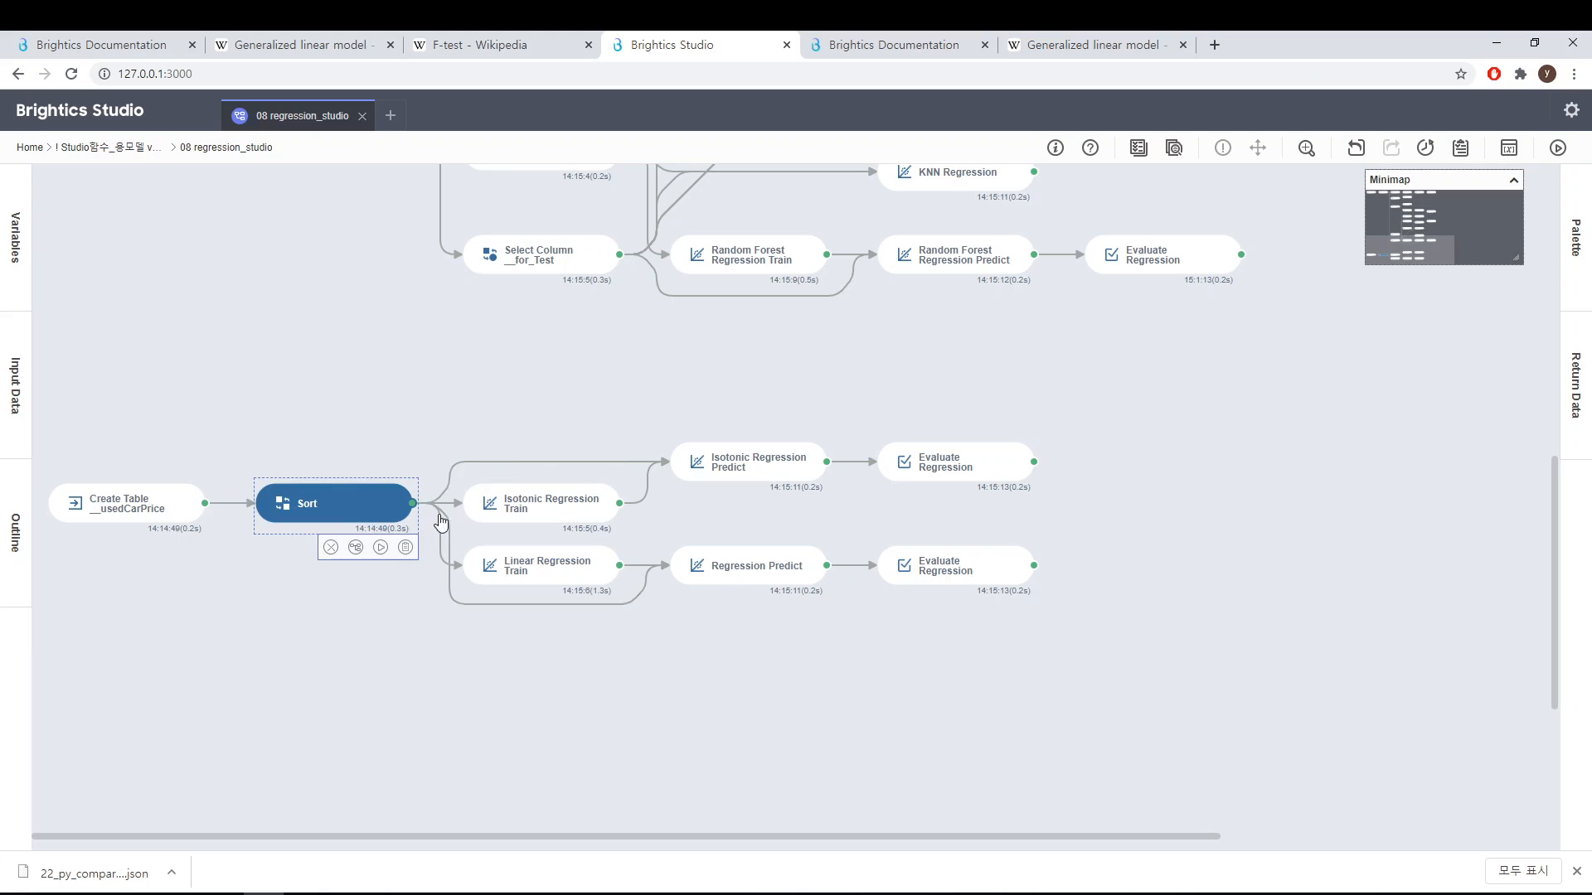
# Step: Open Isotonic Regression Train to review its parameters and Predicted vs Actual chart, then close the panel
pyautogui.click(509, 519)
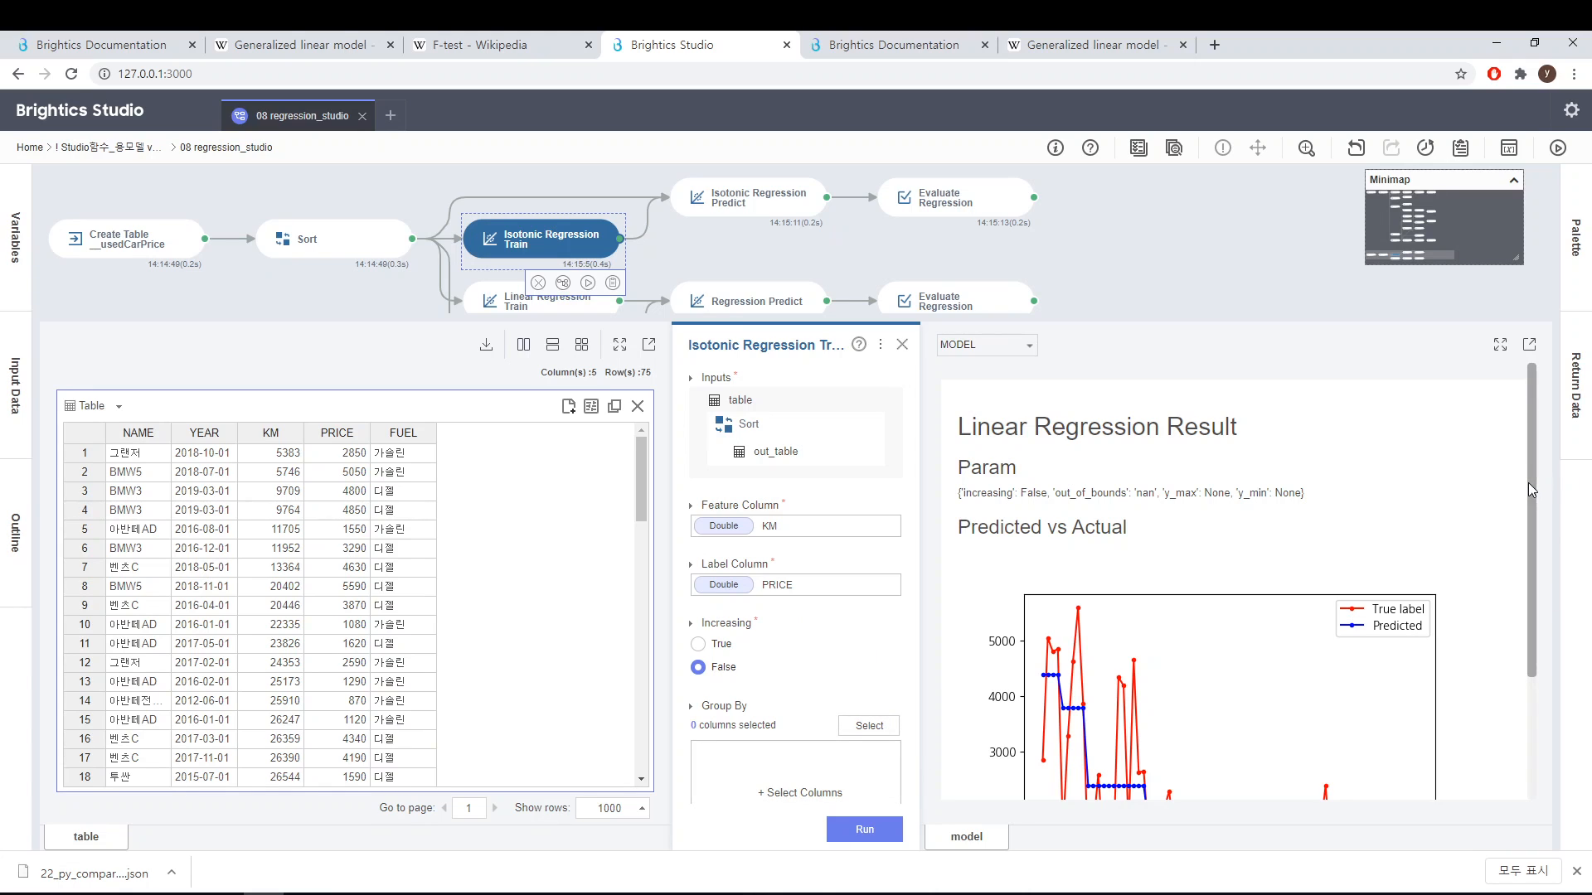
pyautogui.scroll(-2, 1531, 497)
pyautogui.moveTo(1532, 509); pyautogui.dragTo(1547, 630)
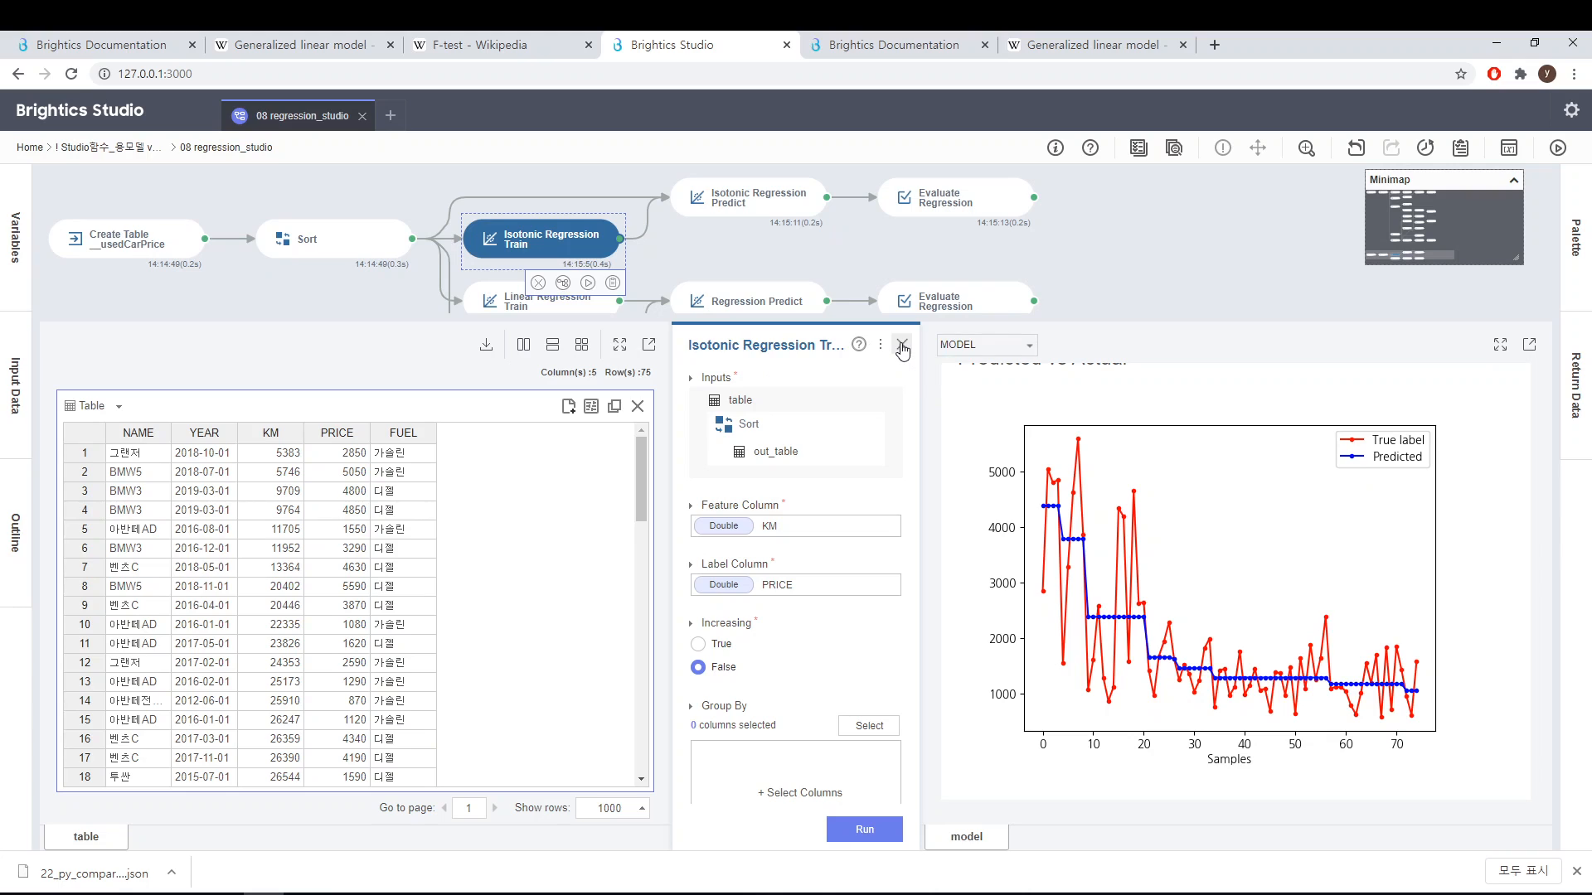
pyautogui.click(902, 346)
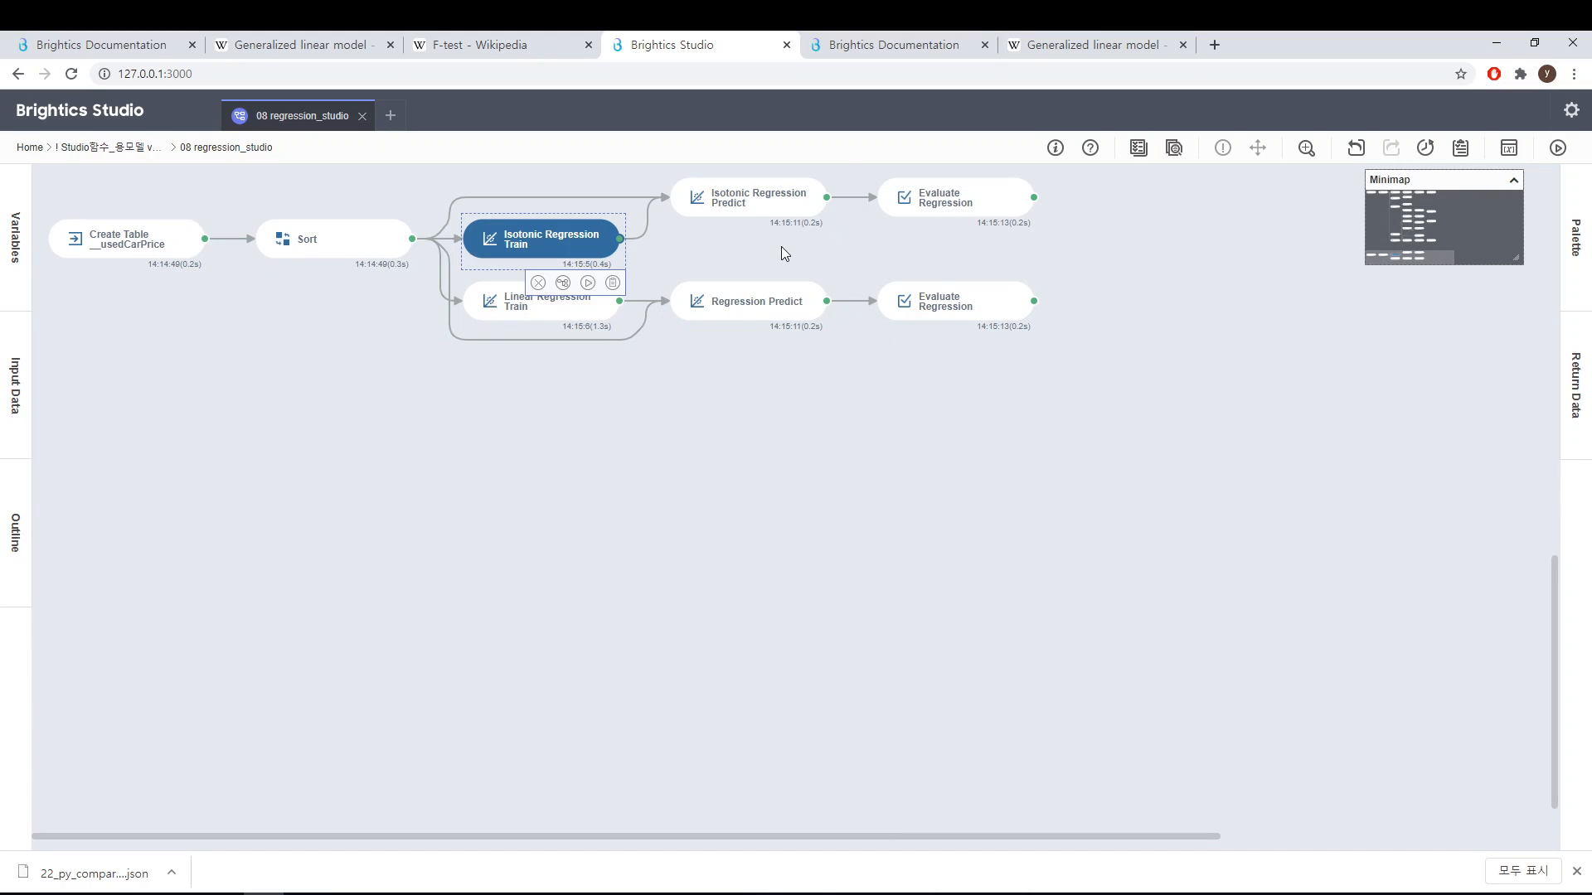
# Step: Open Isotonic Regression Predict and scroll through its input and prediction tables
pyautogui.click(756, 205)
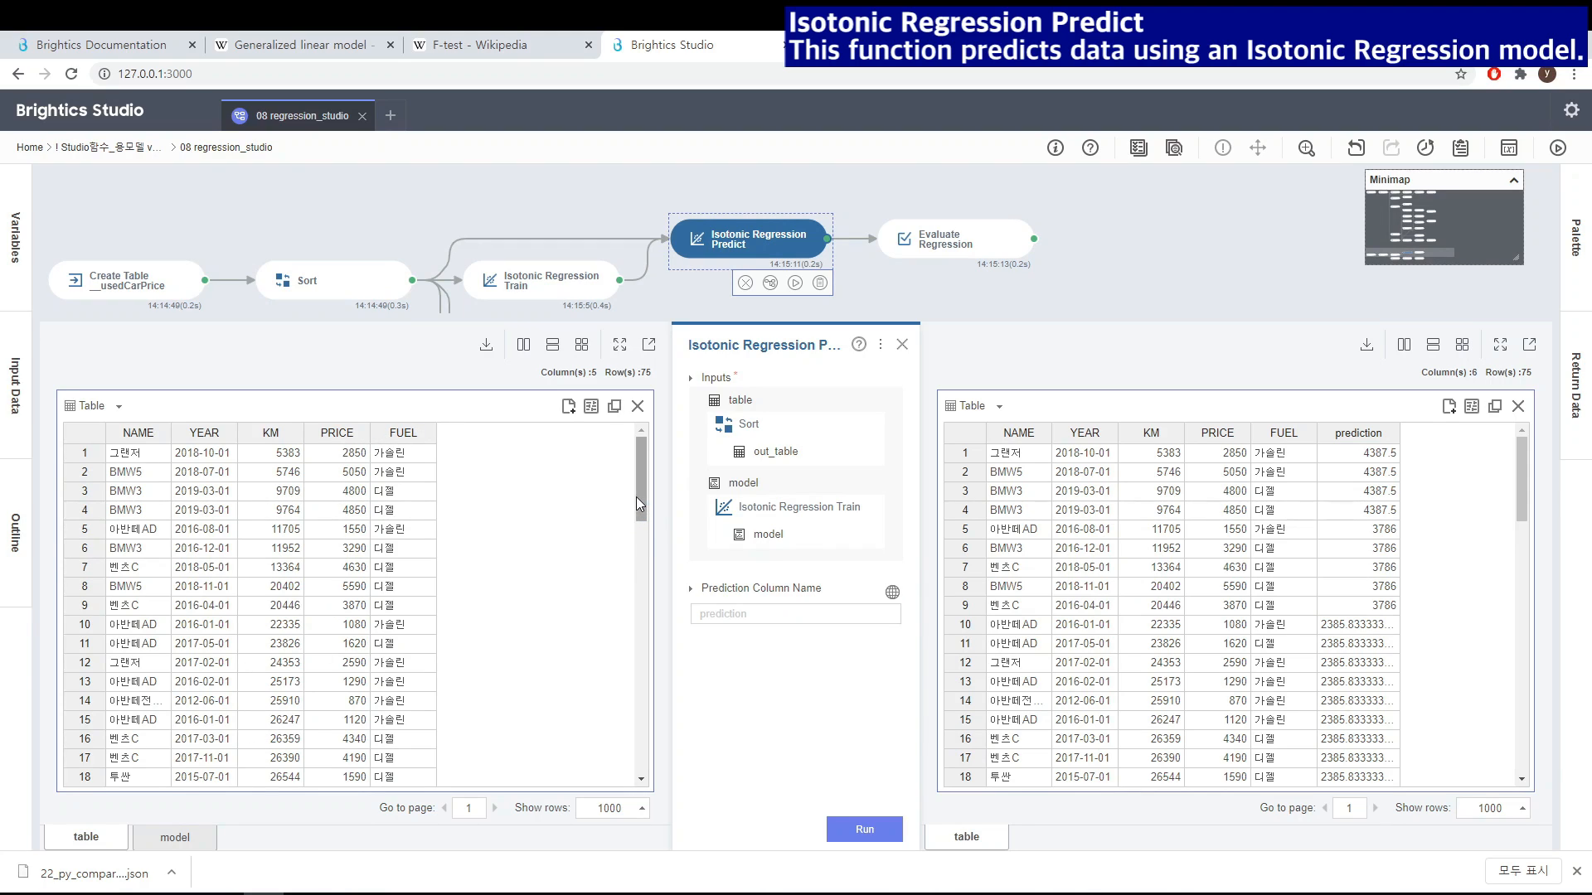
pyautogui.scroll(-2, 645, 593)
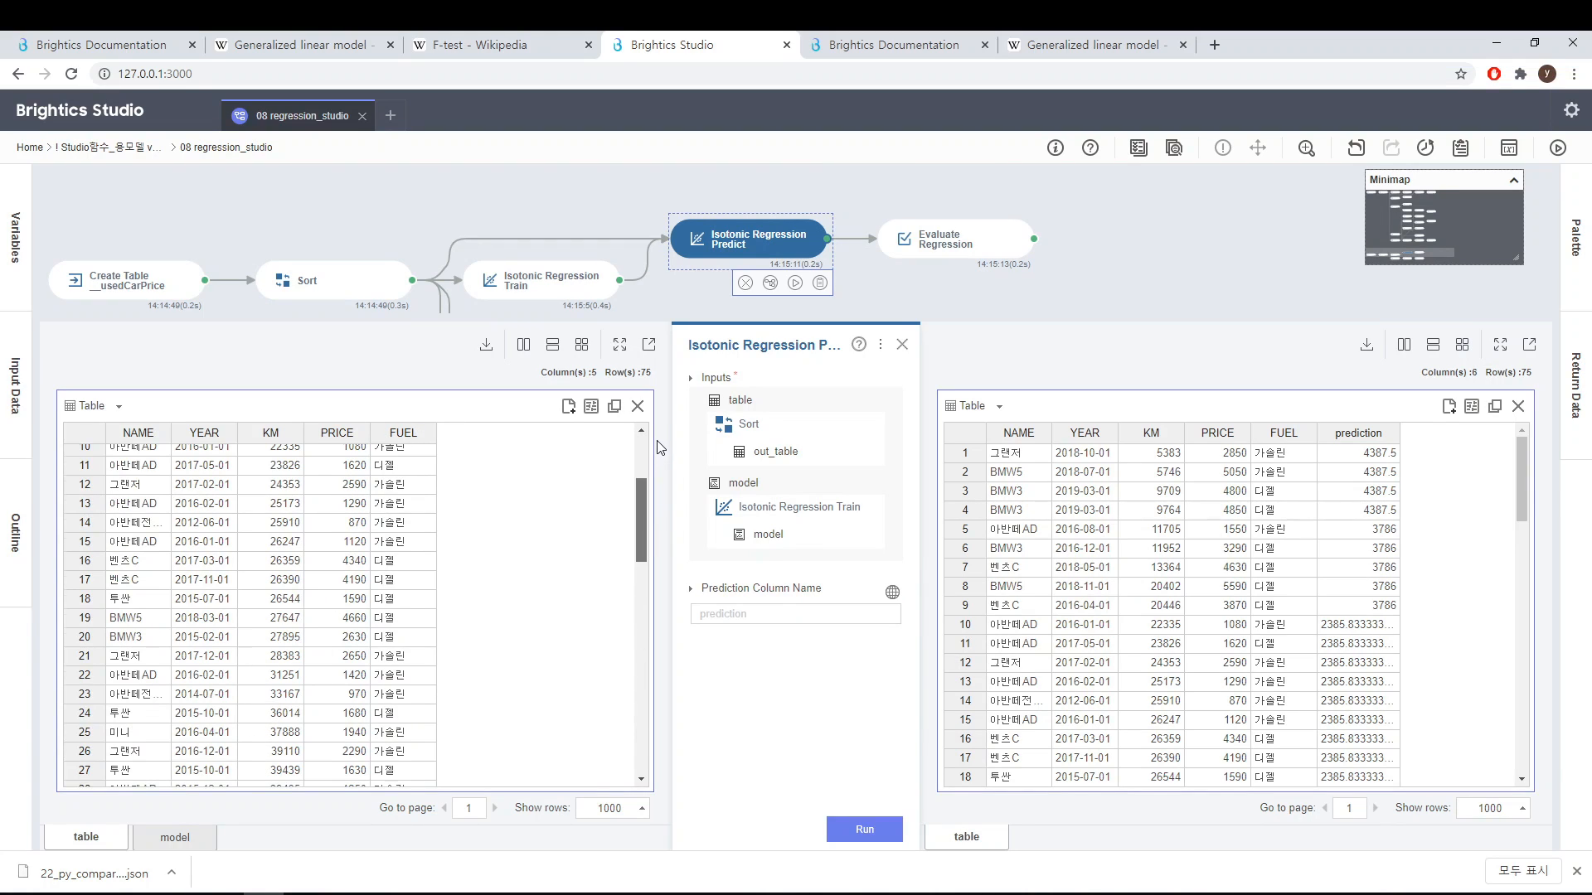
pyautogui.scroll(3, 635, 439)
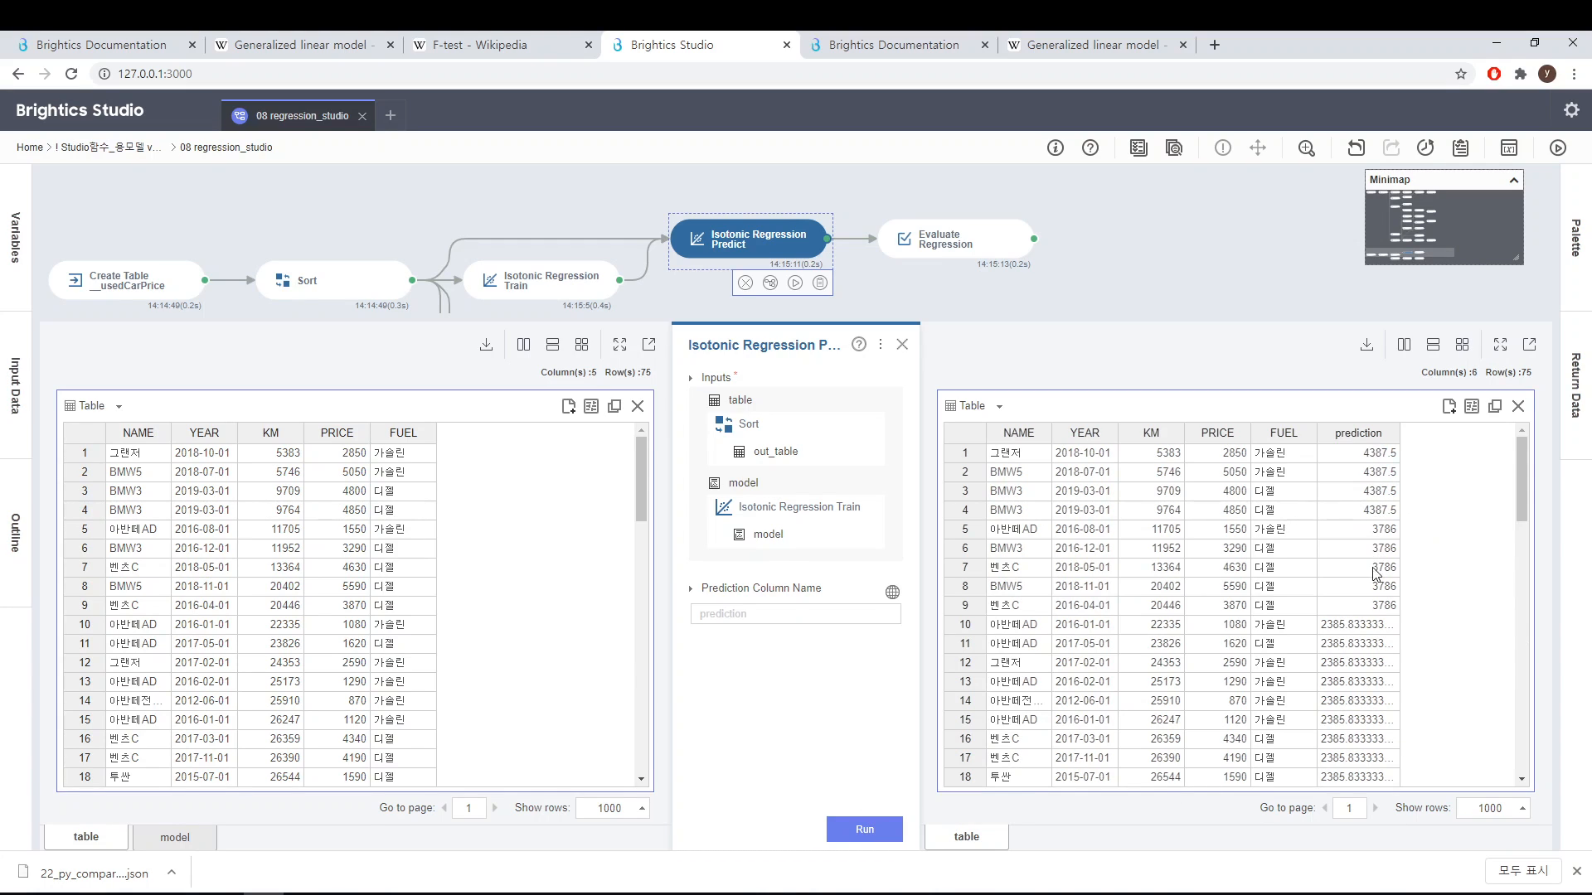
pyautogui.moveTo(1526, 505); pyautogui.dragTo(1538, 782)
pyautogui.scroll(10, 1513, 447)
# Step: Compare the Isotonic Regression Train chart with the stepwise values in the Isotonic Regression Predict prediction column
pyautogui.click(562, 297)
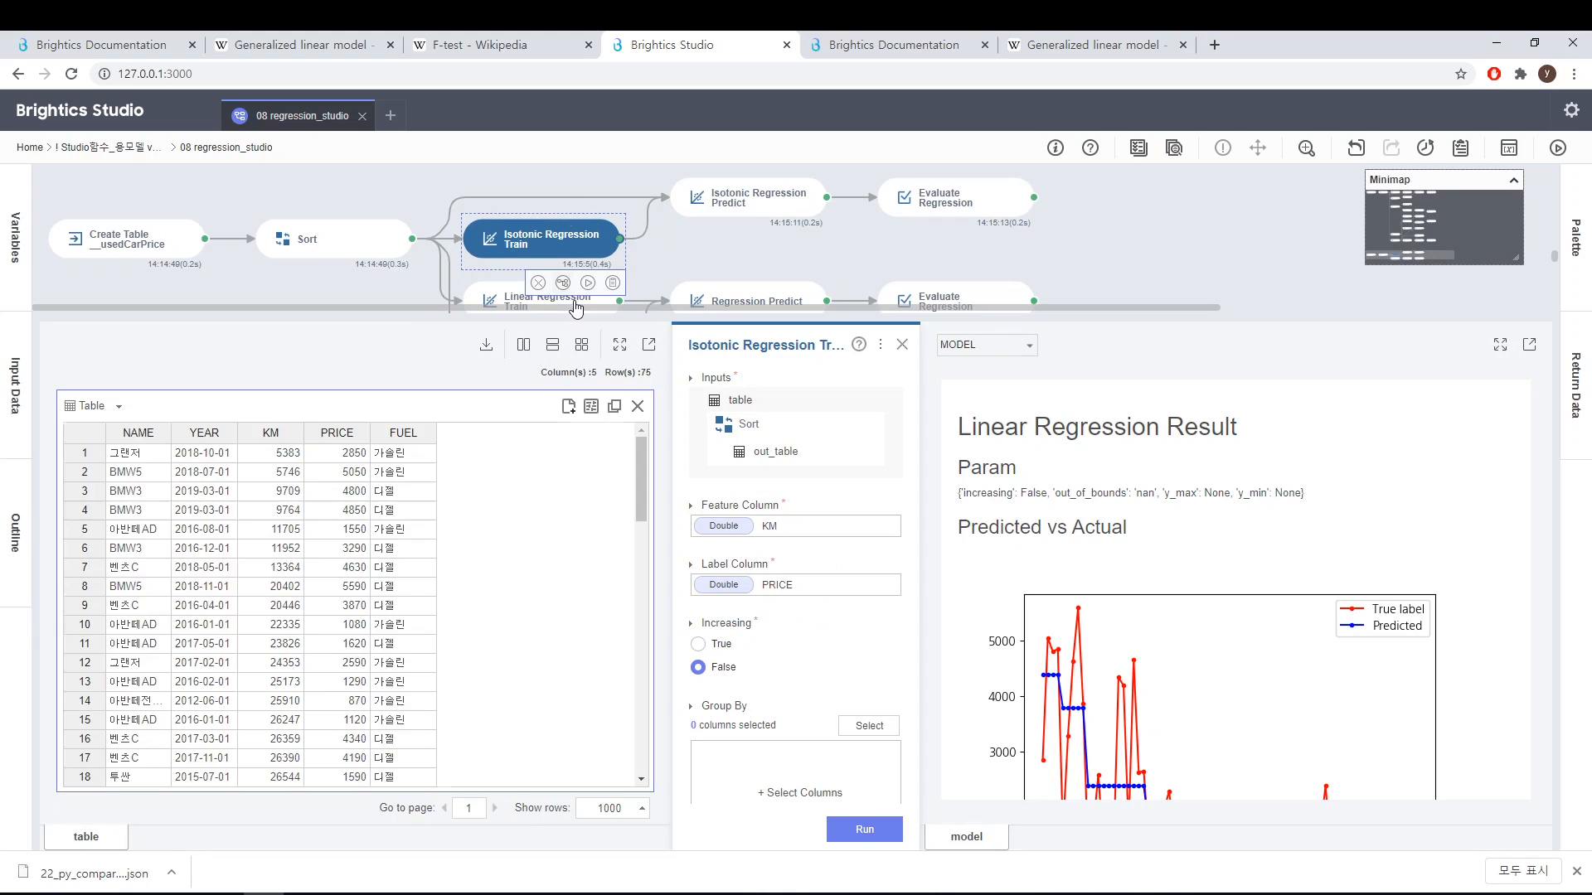
pyautogui.scroll(-2, 1306, 602)
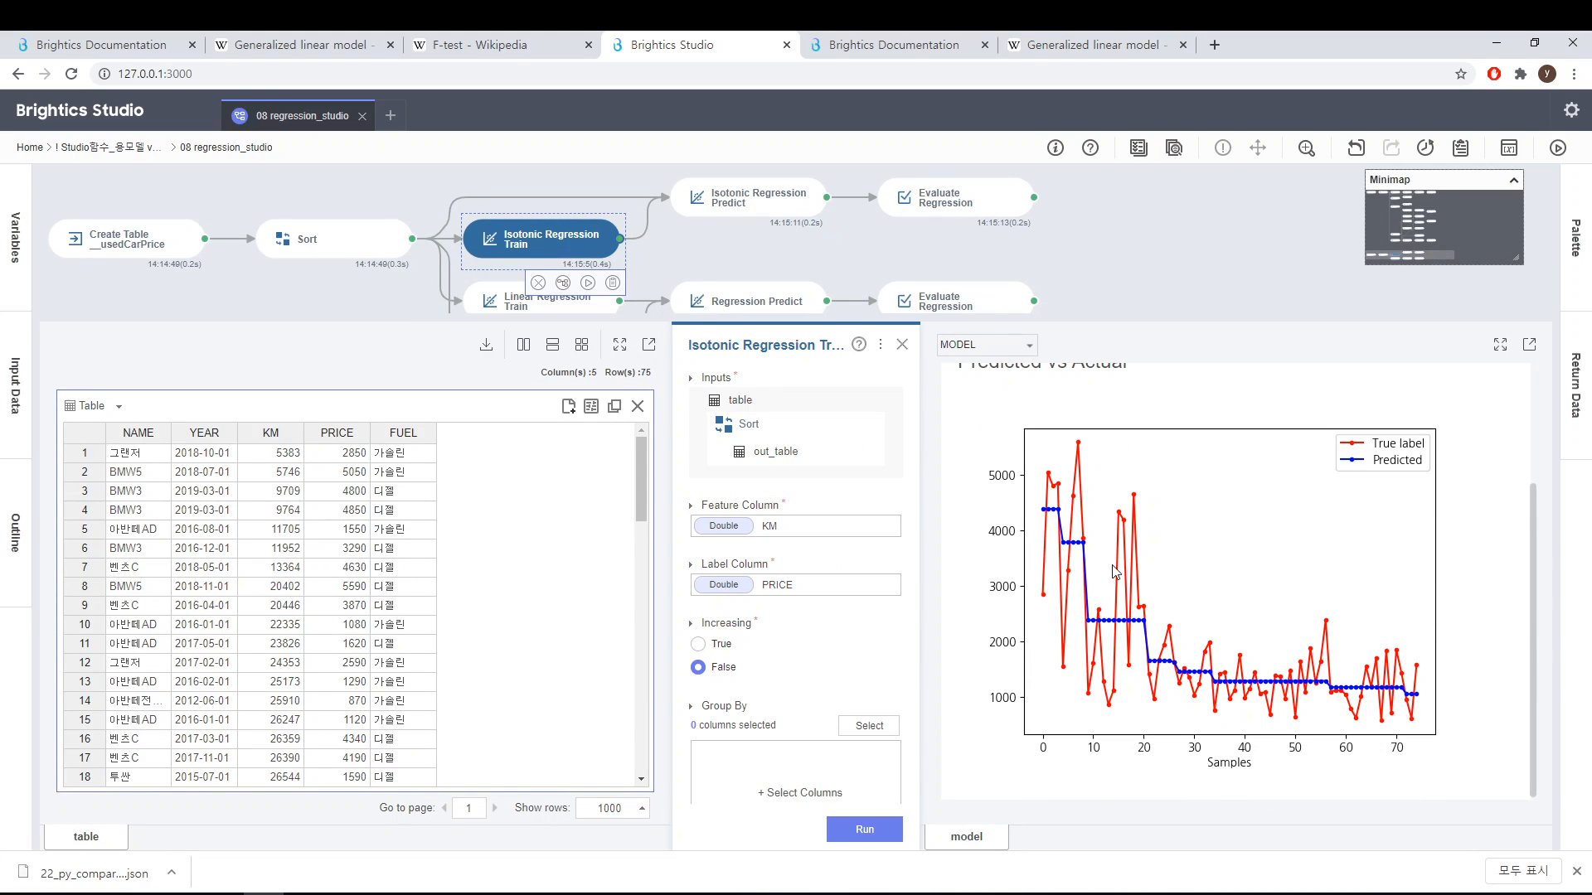
pyautogui.moveTo(800, 211)
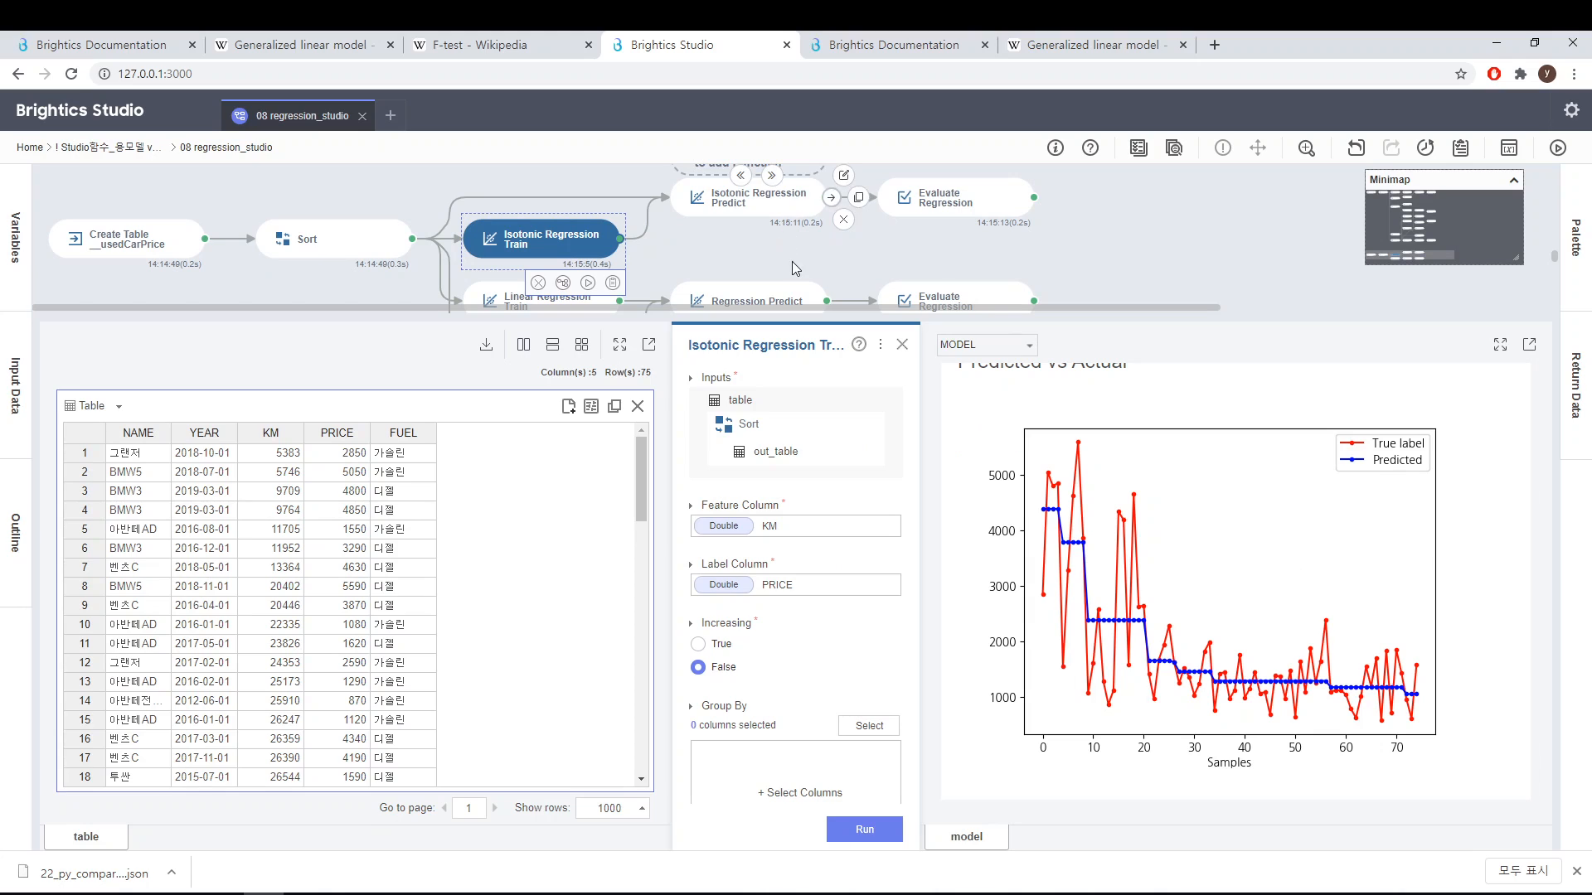
pyautogui.click(796, 215)
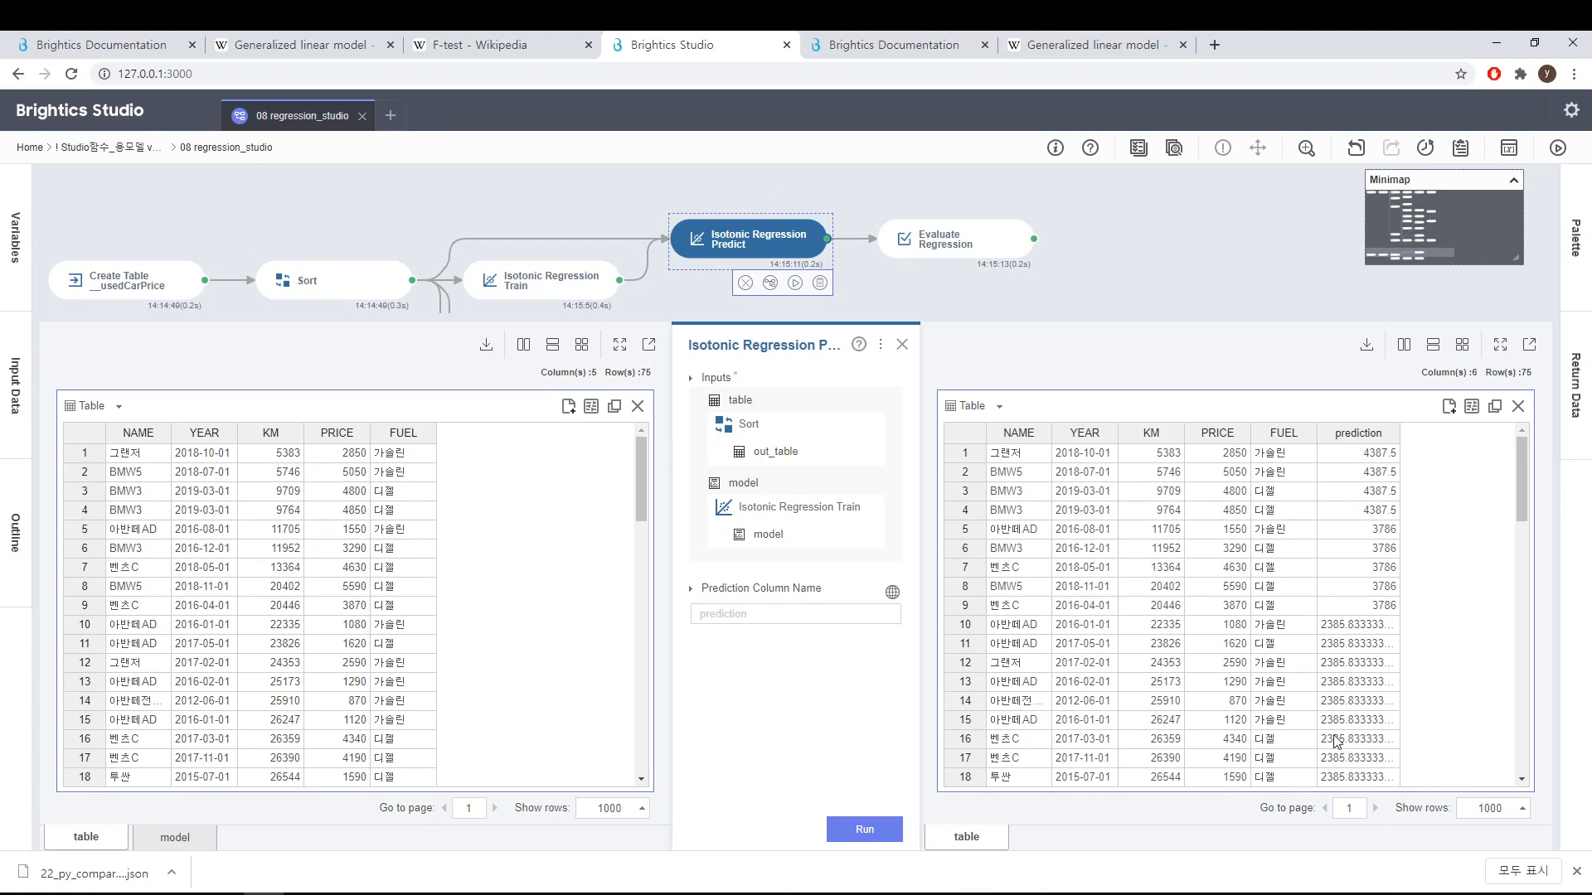
pyautogui.moveTo(1356, 700); pyautogui.dragTo(1357, 750)
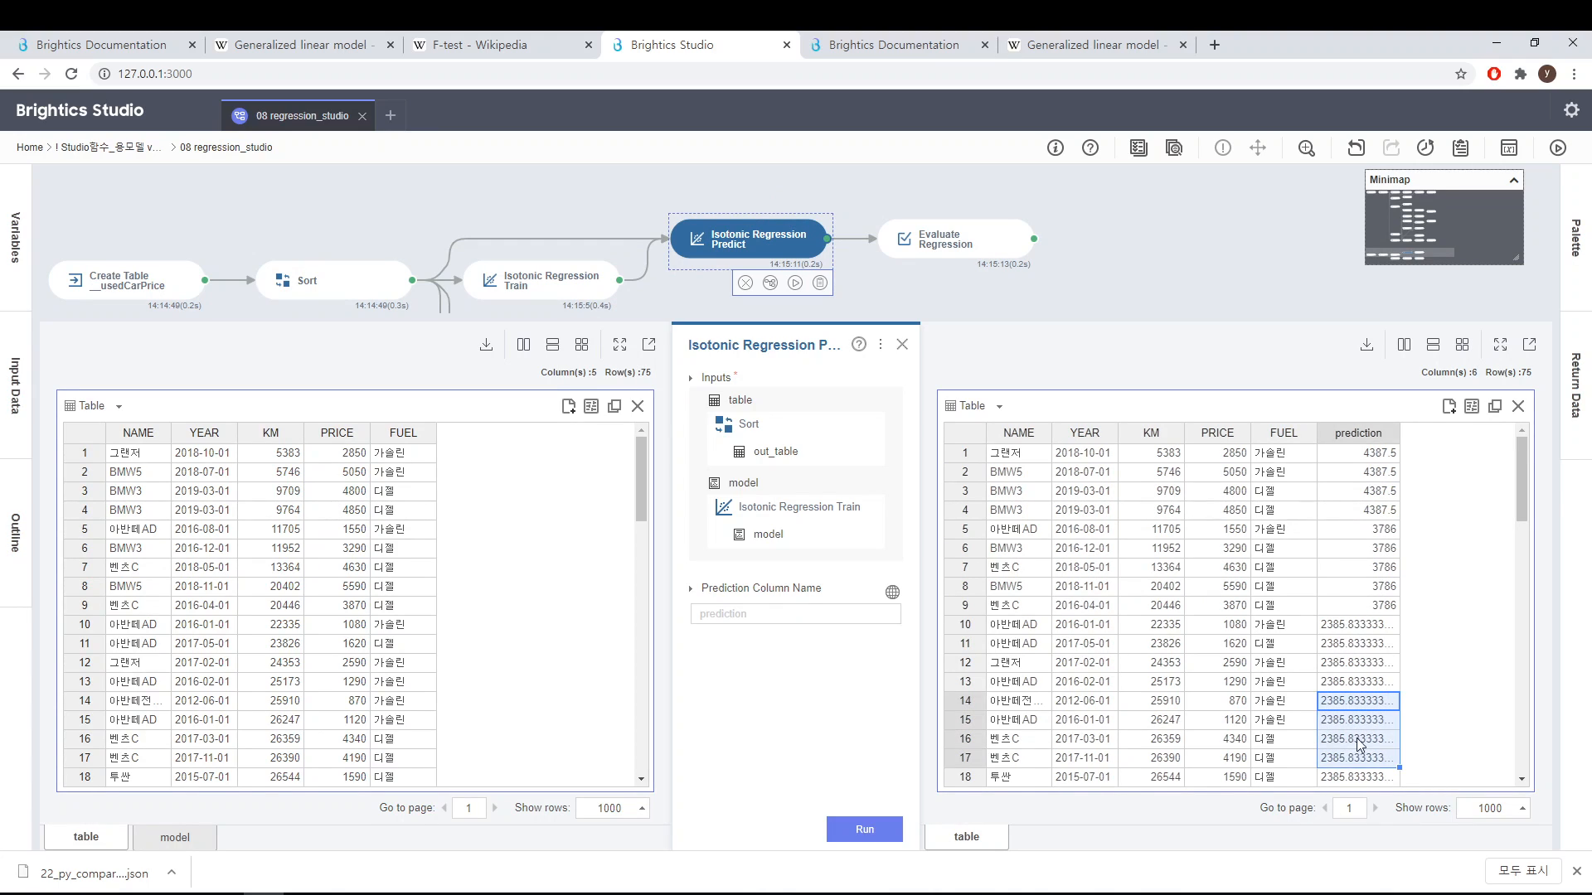
# Step: Scroll through the isotonic prediction column, then open the isotonic branch's Evaluate Regression node to review its metrics and close it
pyautogui.click(1481, 505)
pyautogui.scroll(-7, 1529, 508)
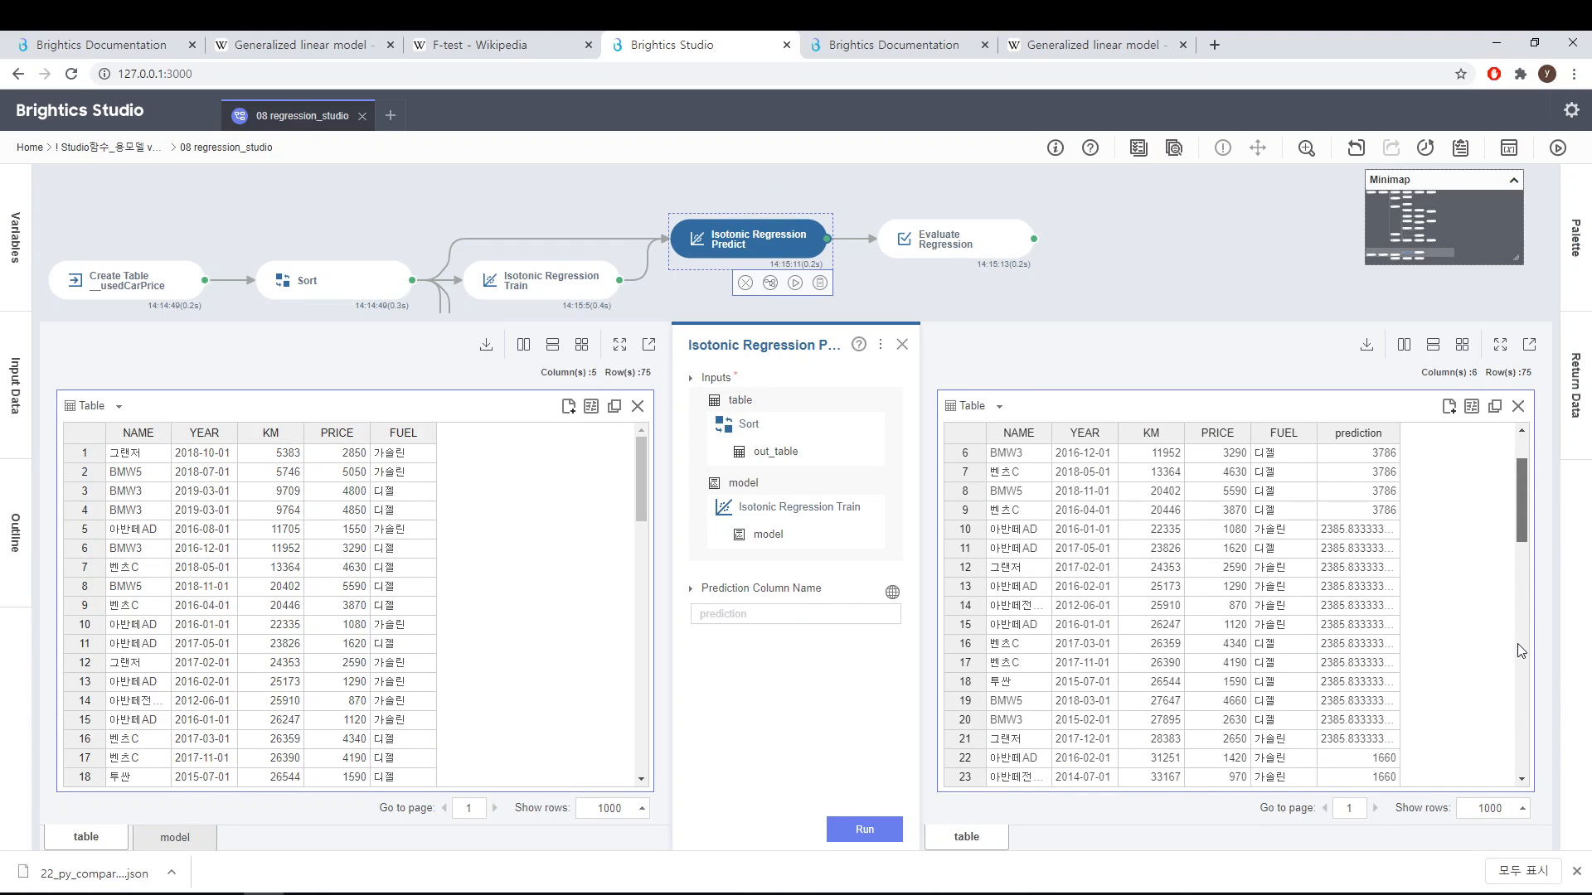
pyautogui.scroll(7, 1529, 464)
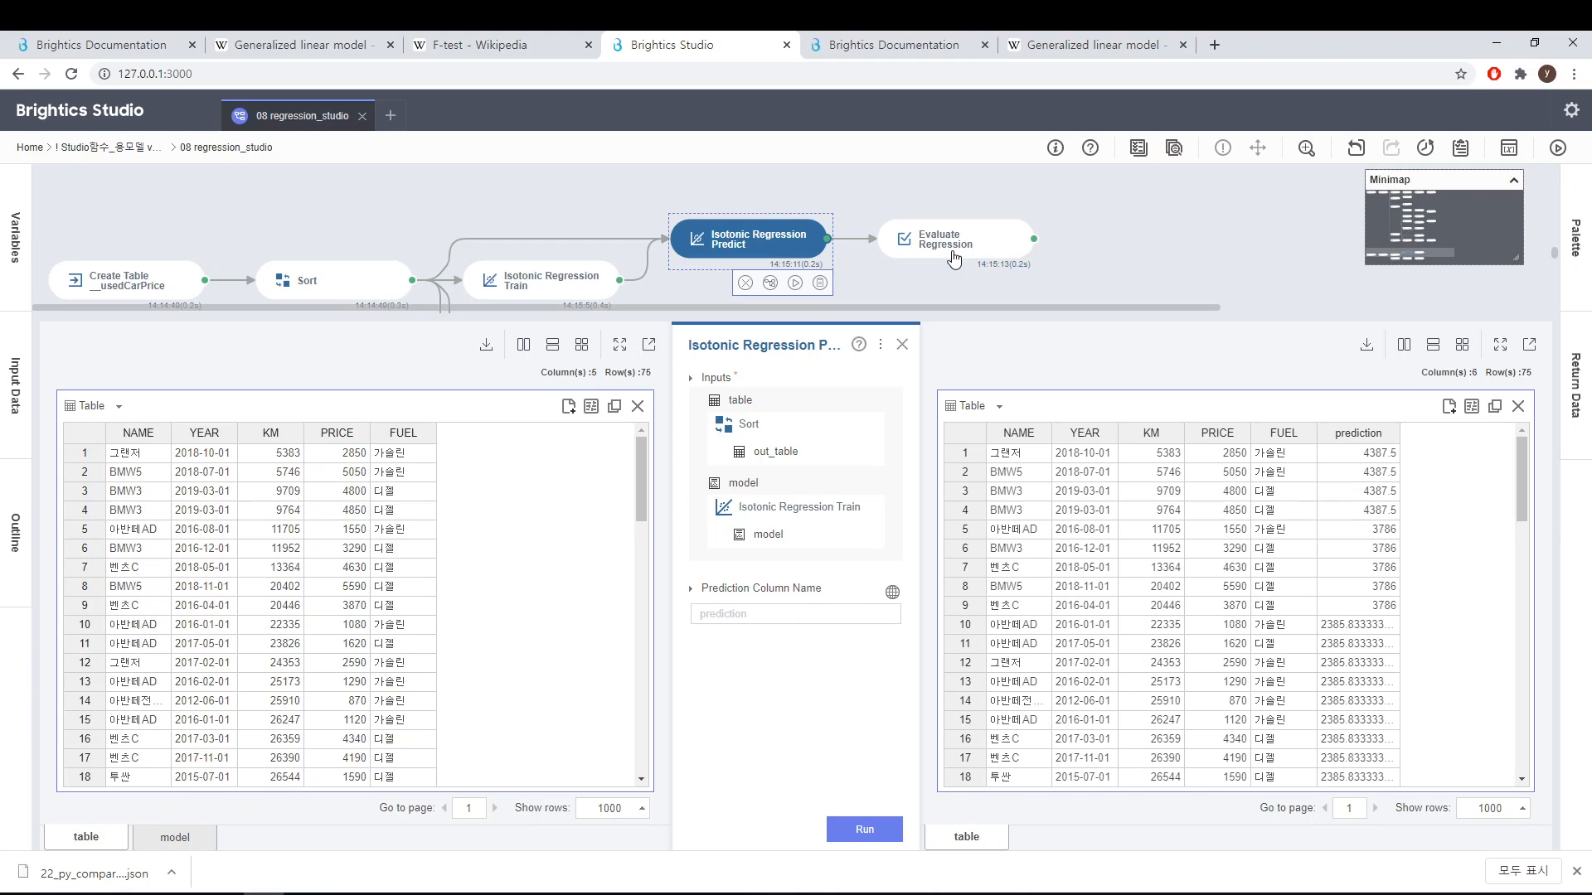
pyautogui.click(953, 254)
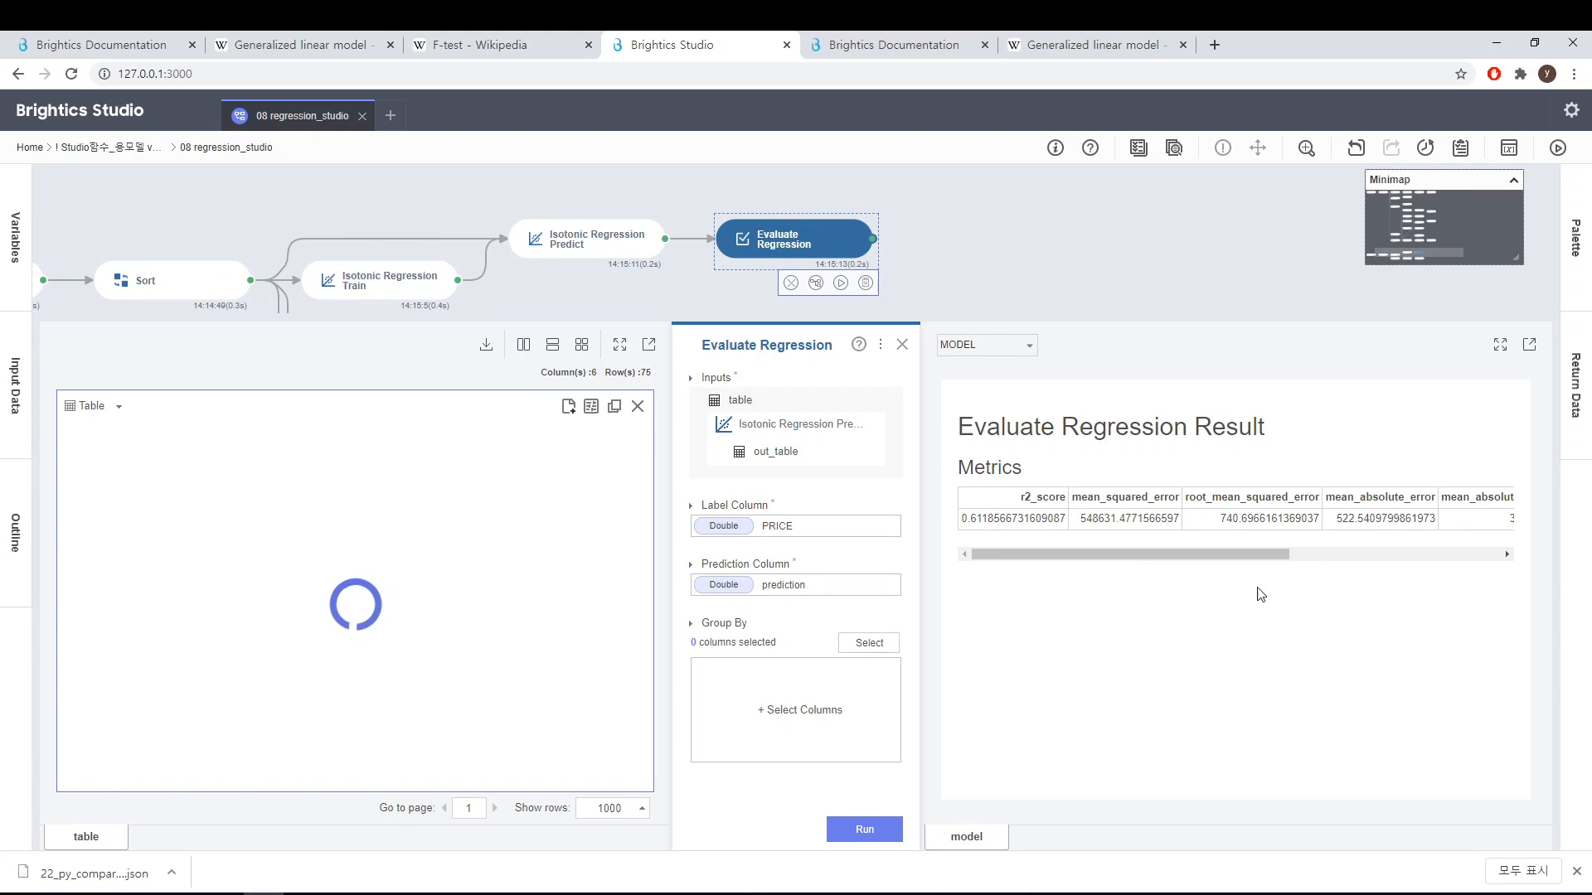
pyautogui.click(896, 347)
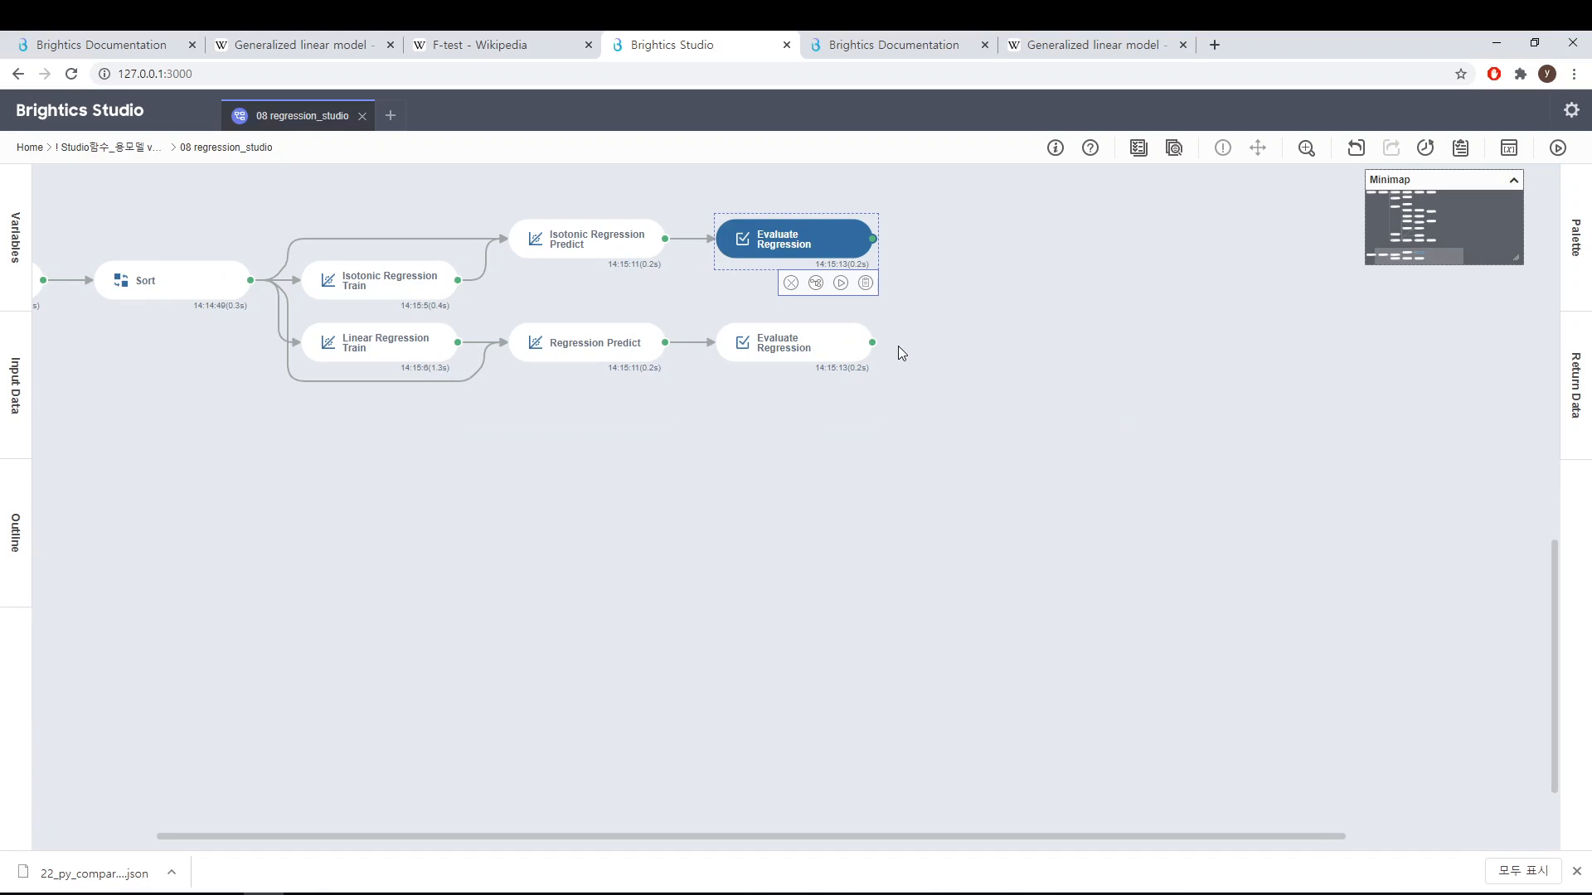
# Step: Open Linear Regression Train and switch its input table view to a scatter plot
pyautogui.moveTo(393, 362)
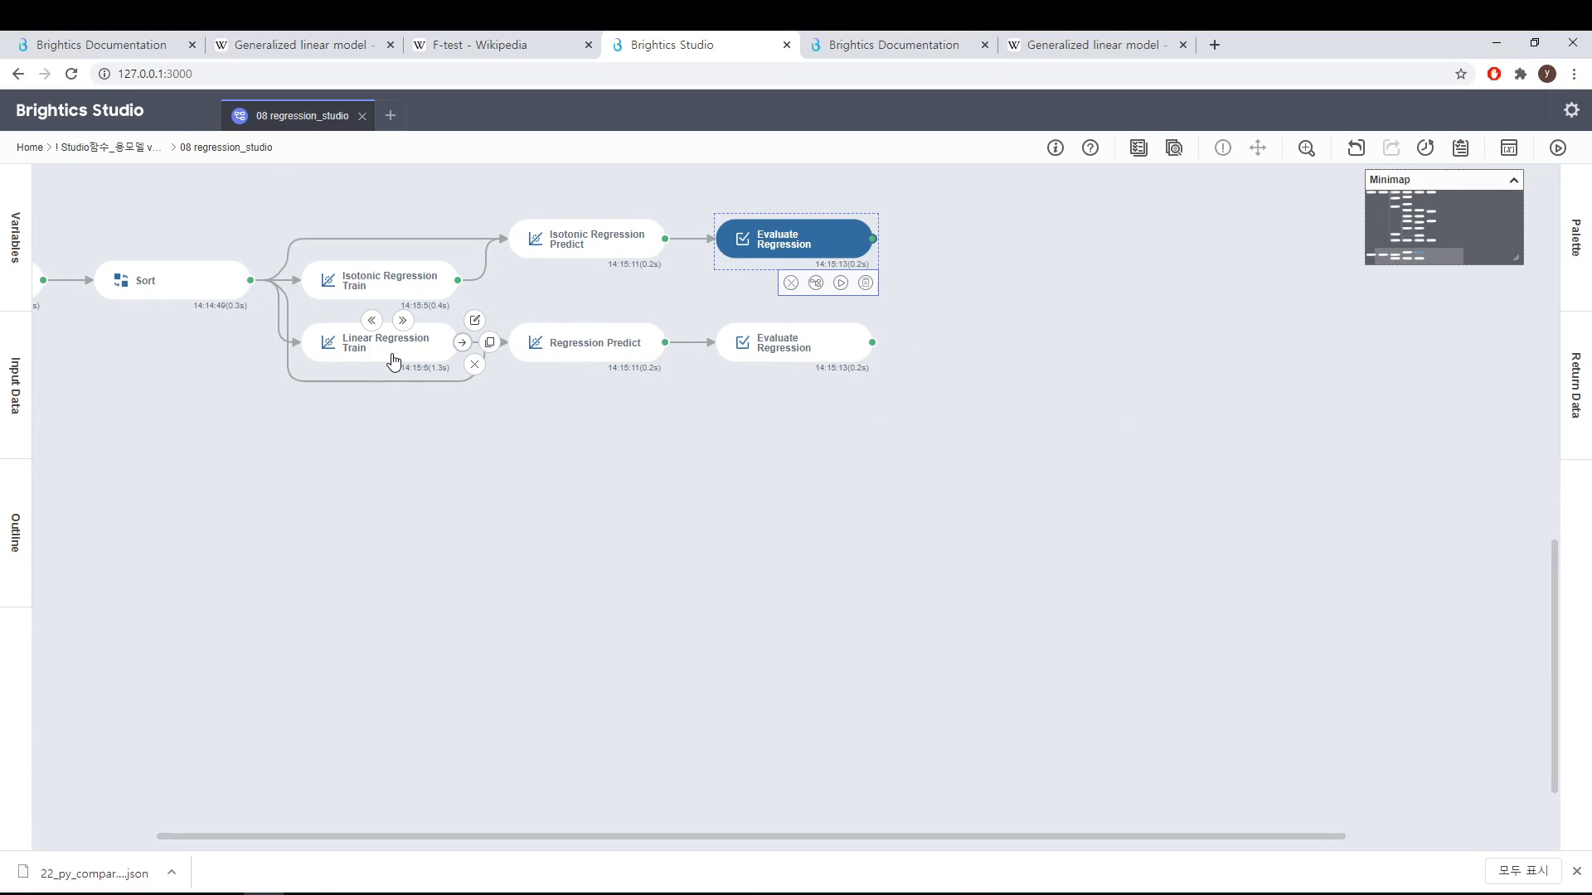
pyautogui.click(393, 342)
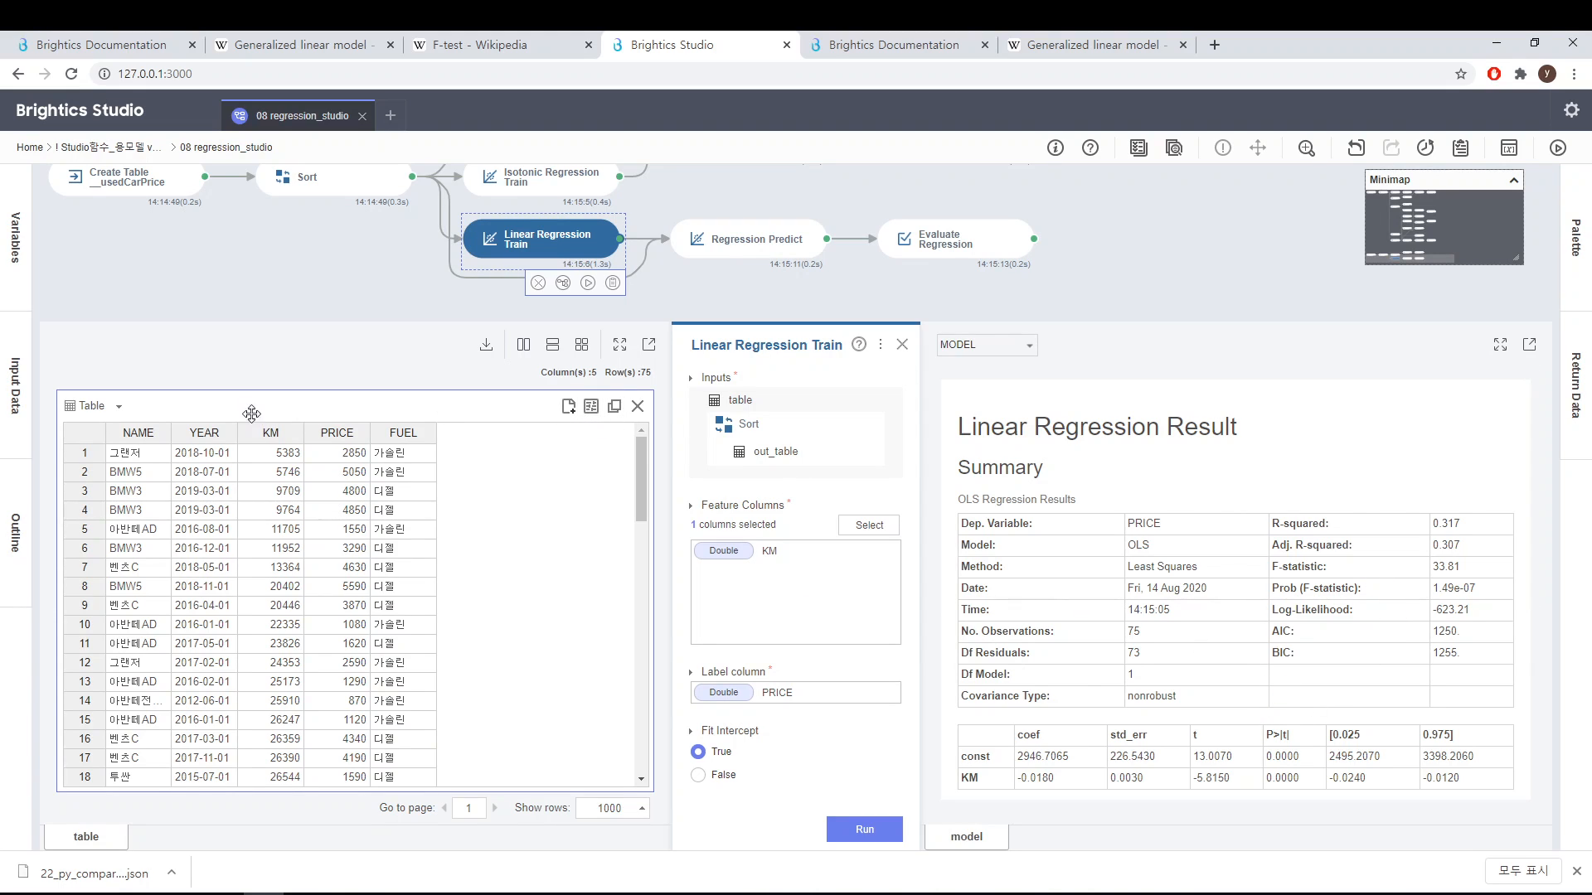
pyautogui.click(91, 410)
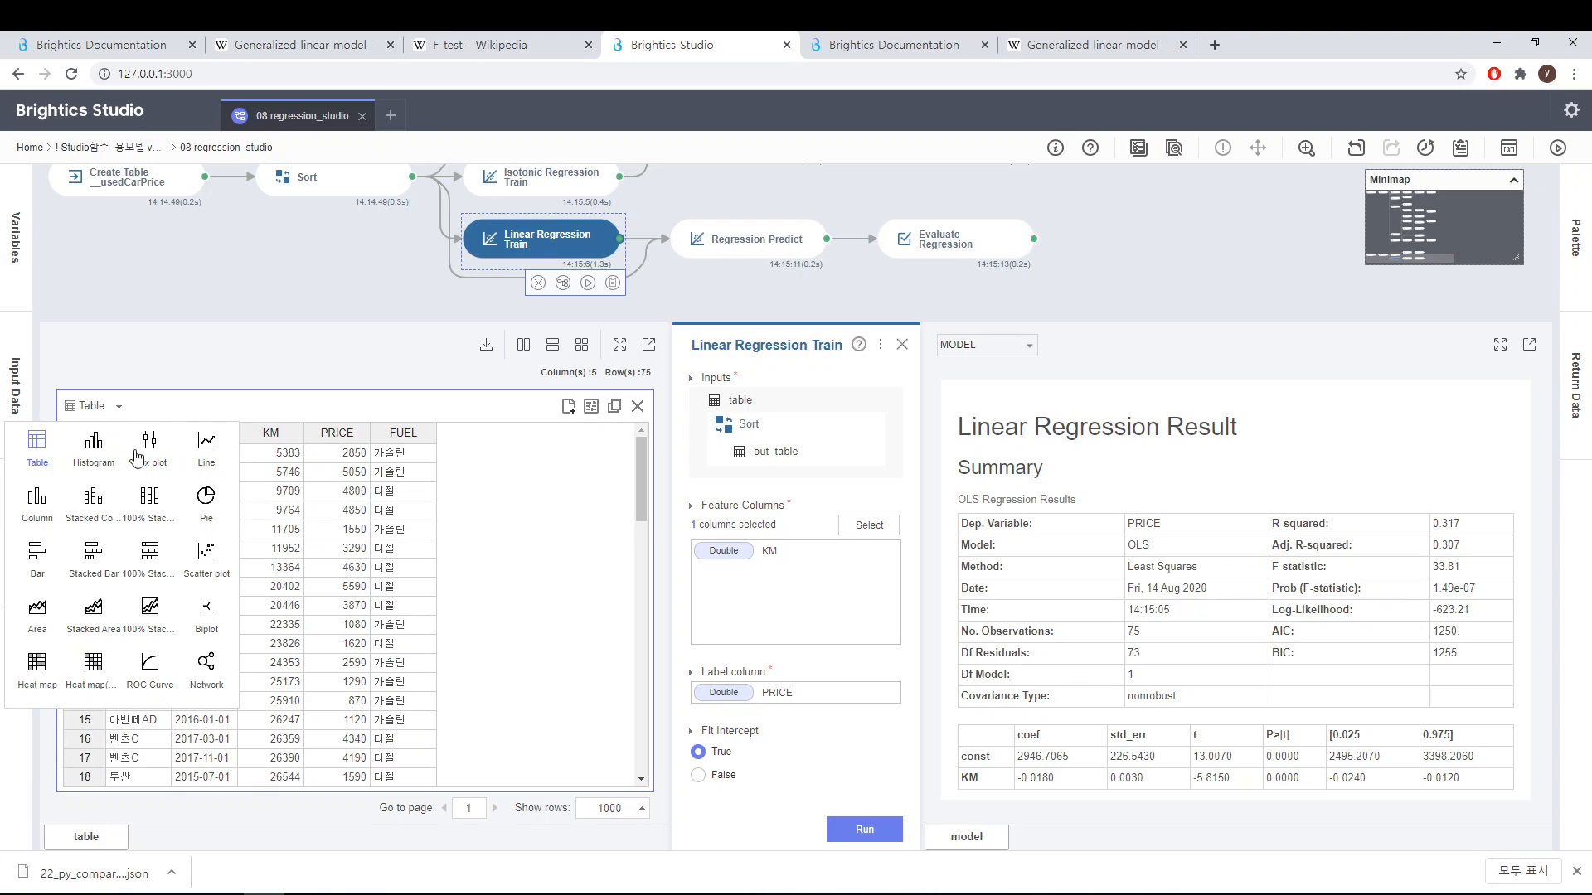
pyautogui.click(209, 553)
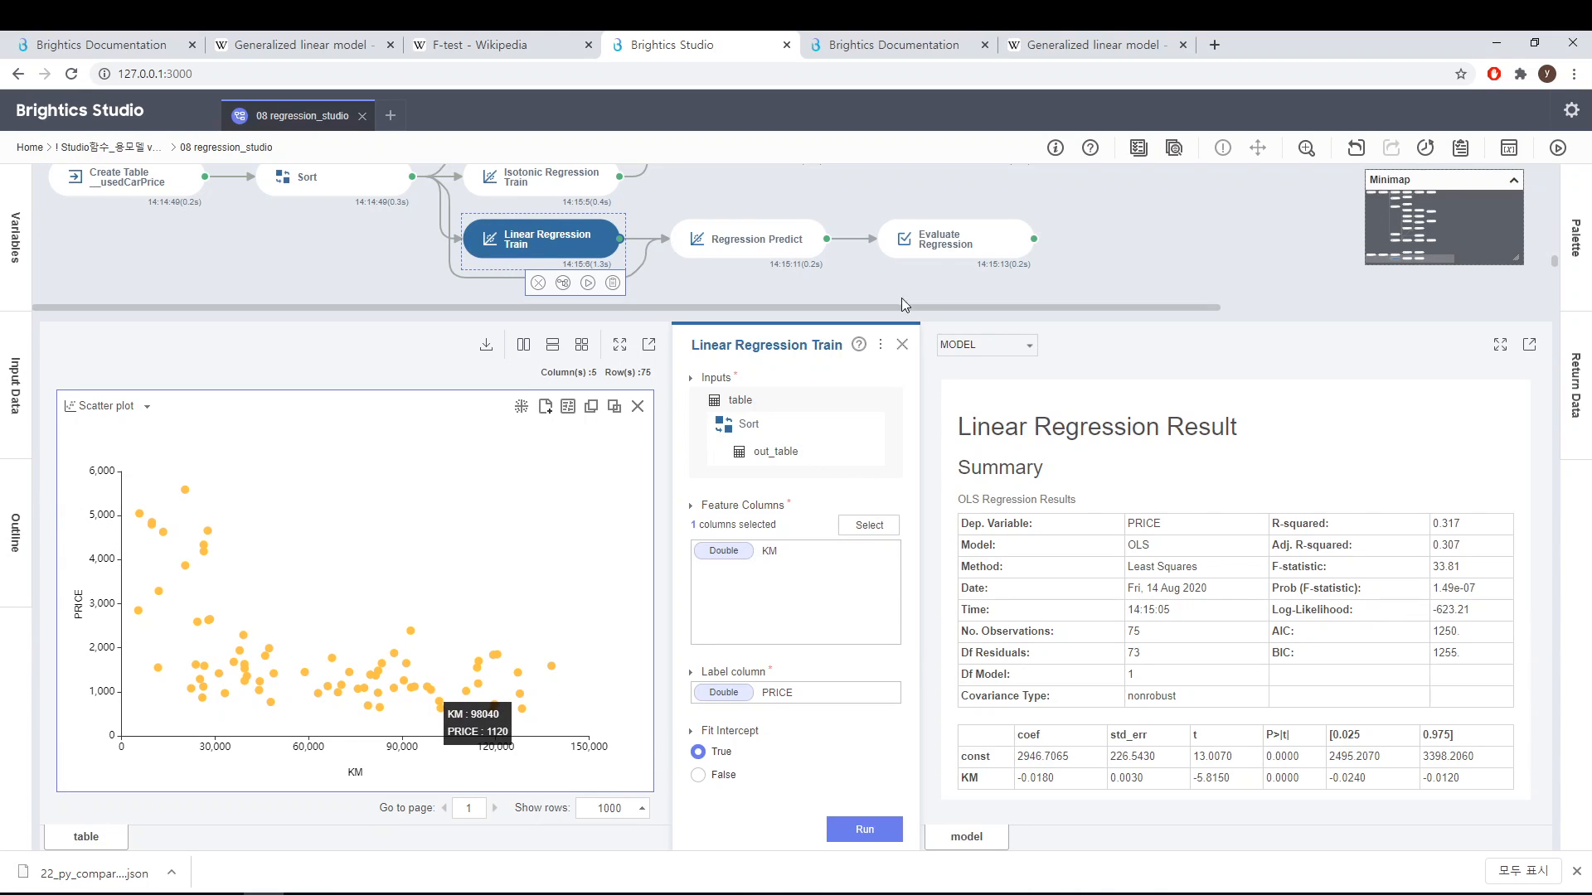
# Step: Open Regression Predict's line chart, then review the linear branch's Evaluate Regression metrics and close the panel
pyautogui.moveTo(763, 260)
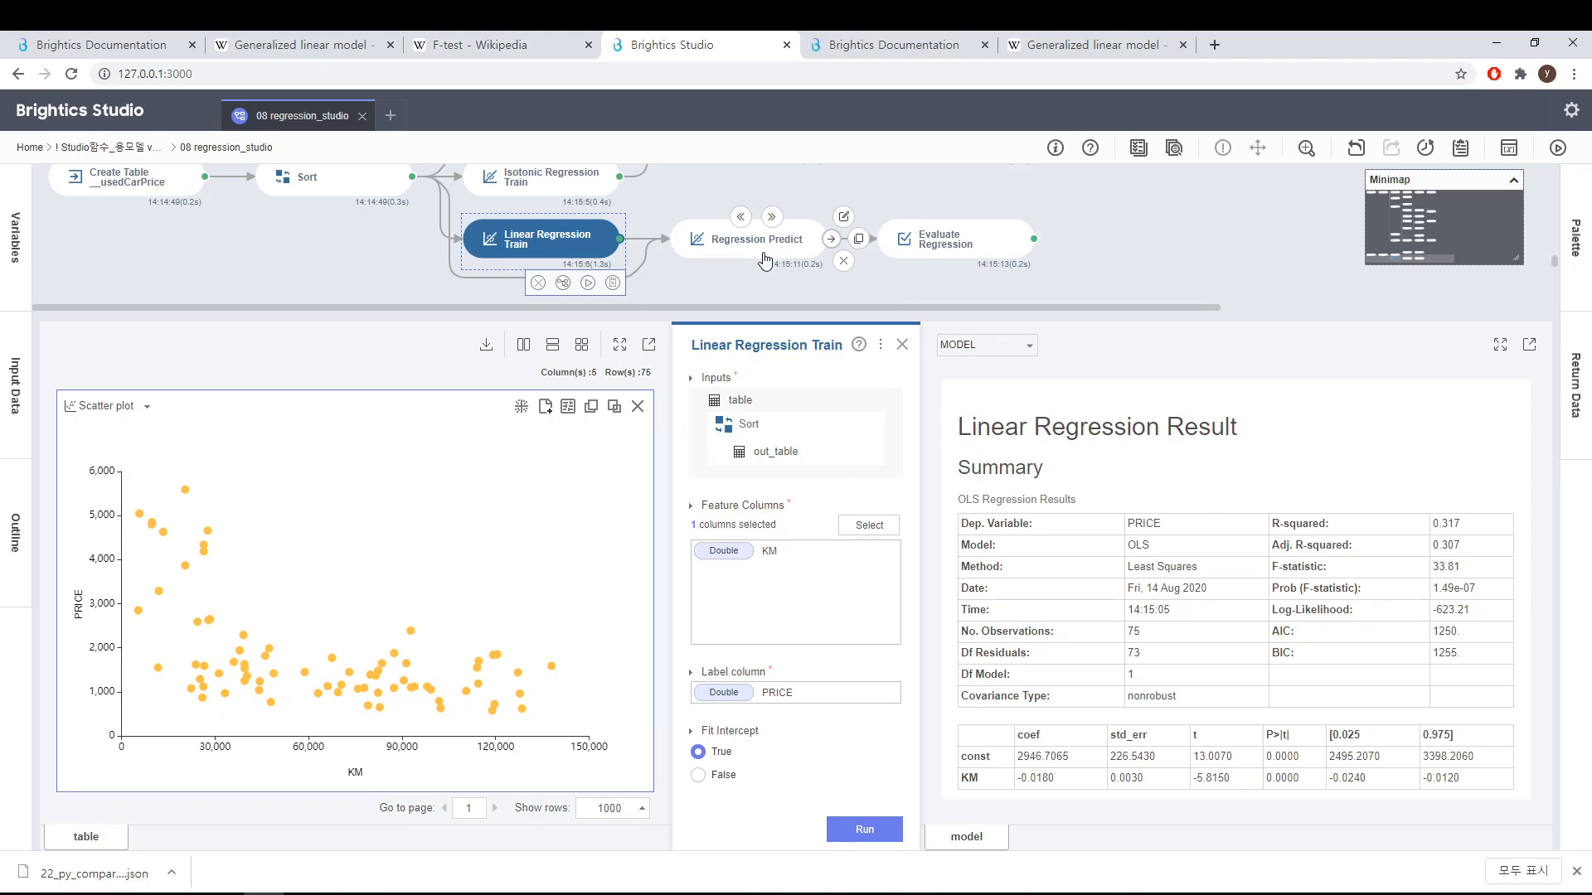
pyautogui.click(770, 258)
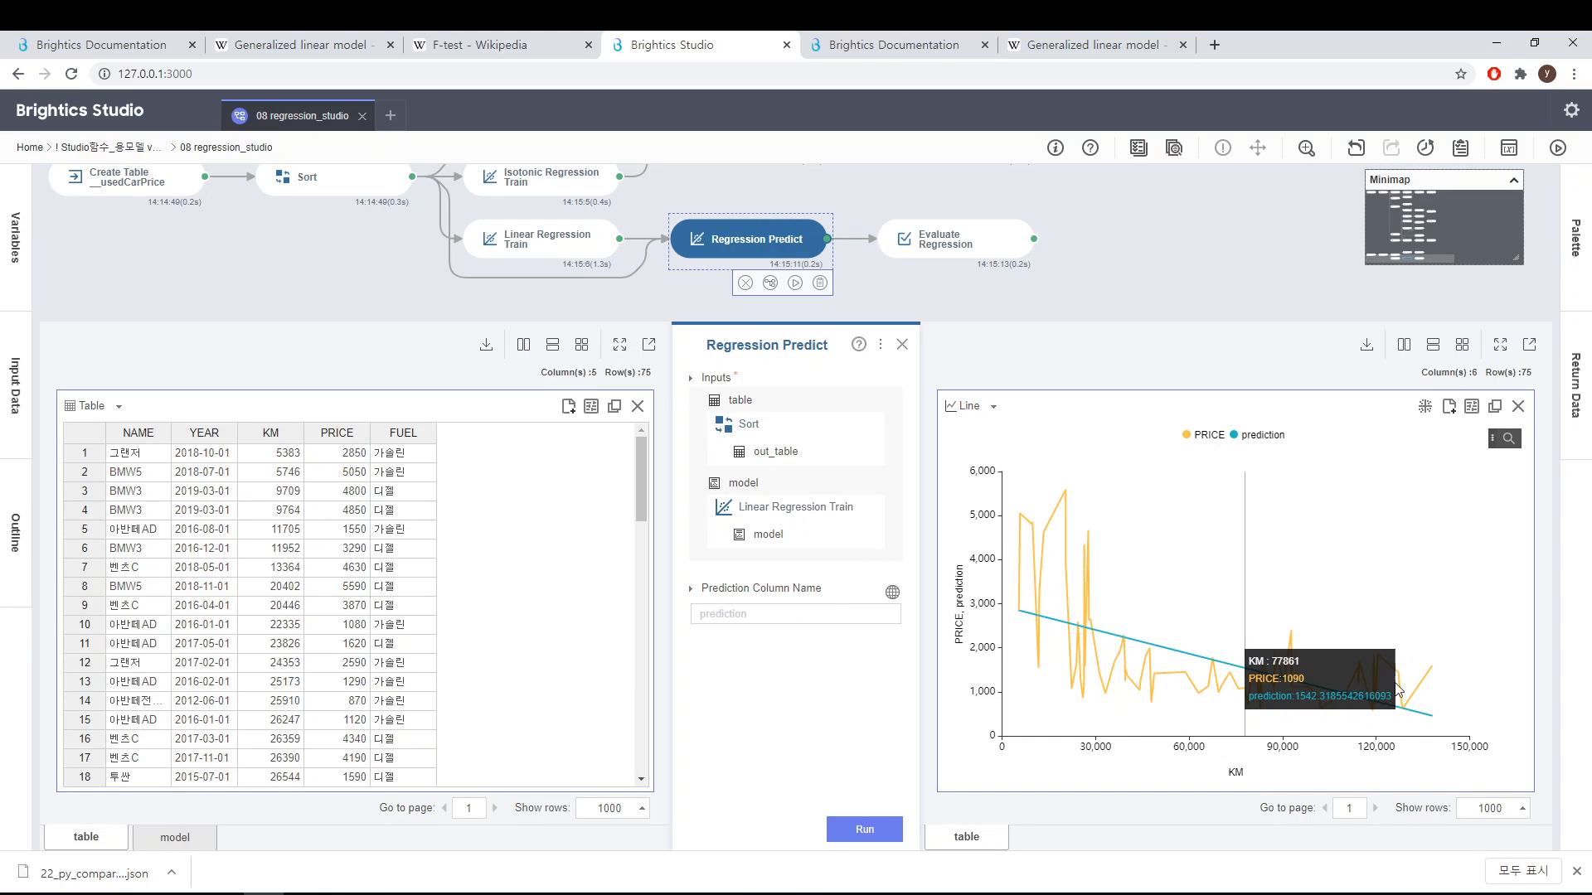
pyautogui.click(934, 248)
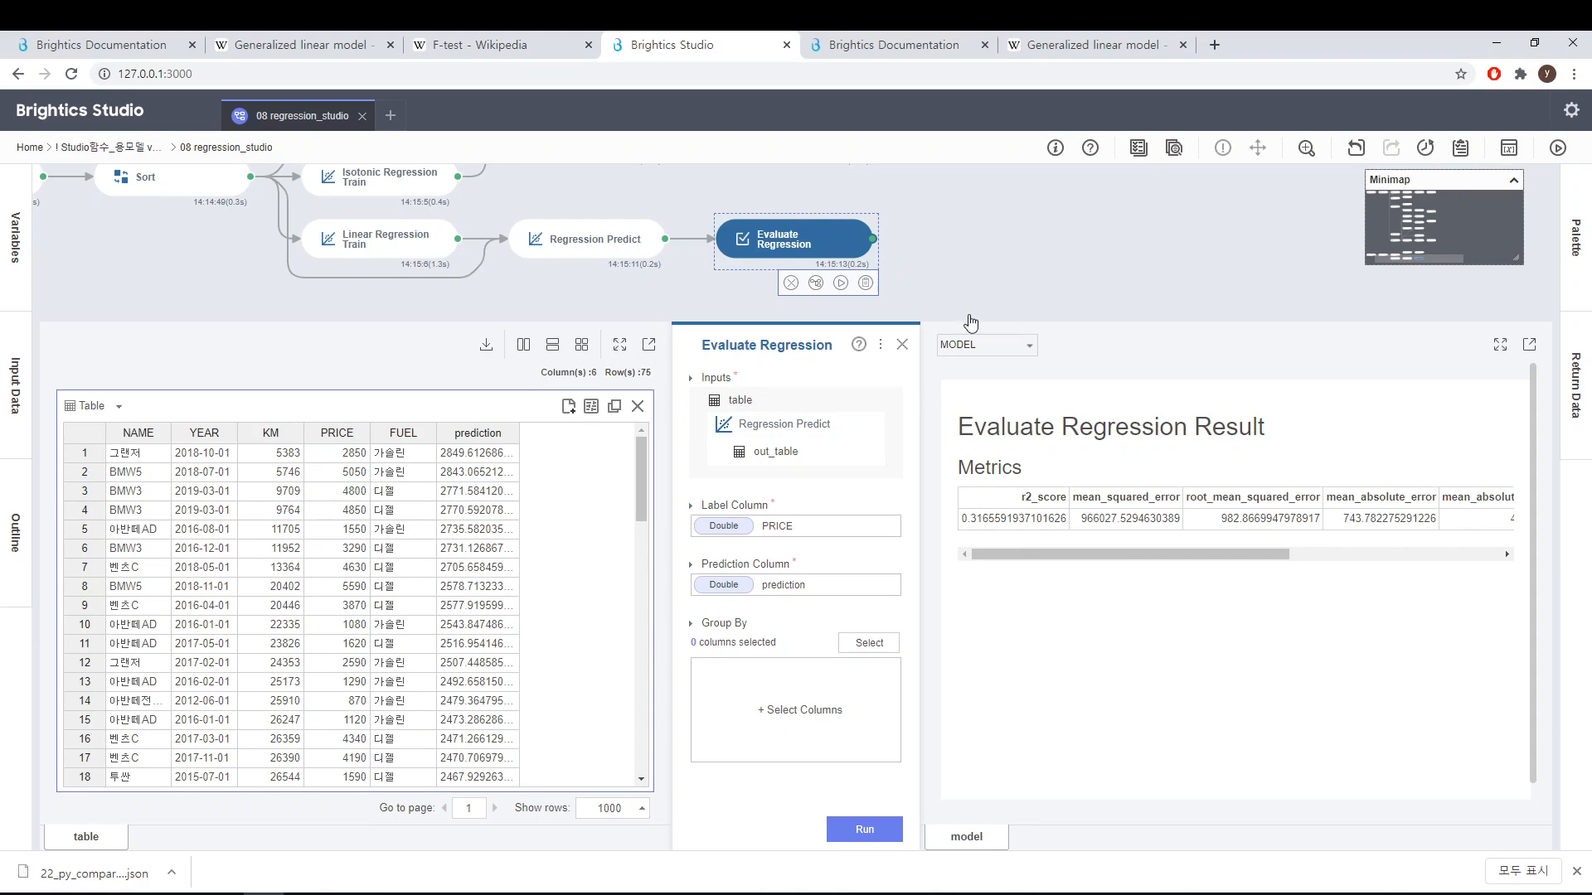
pyautogui.click(902, 344)
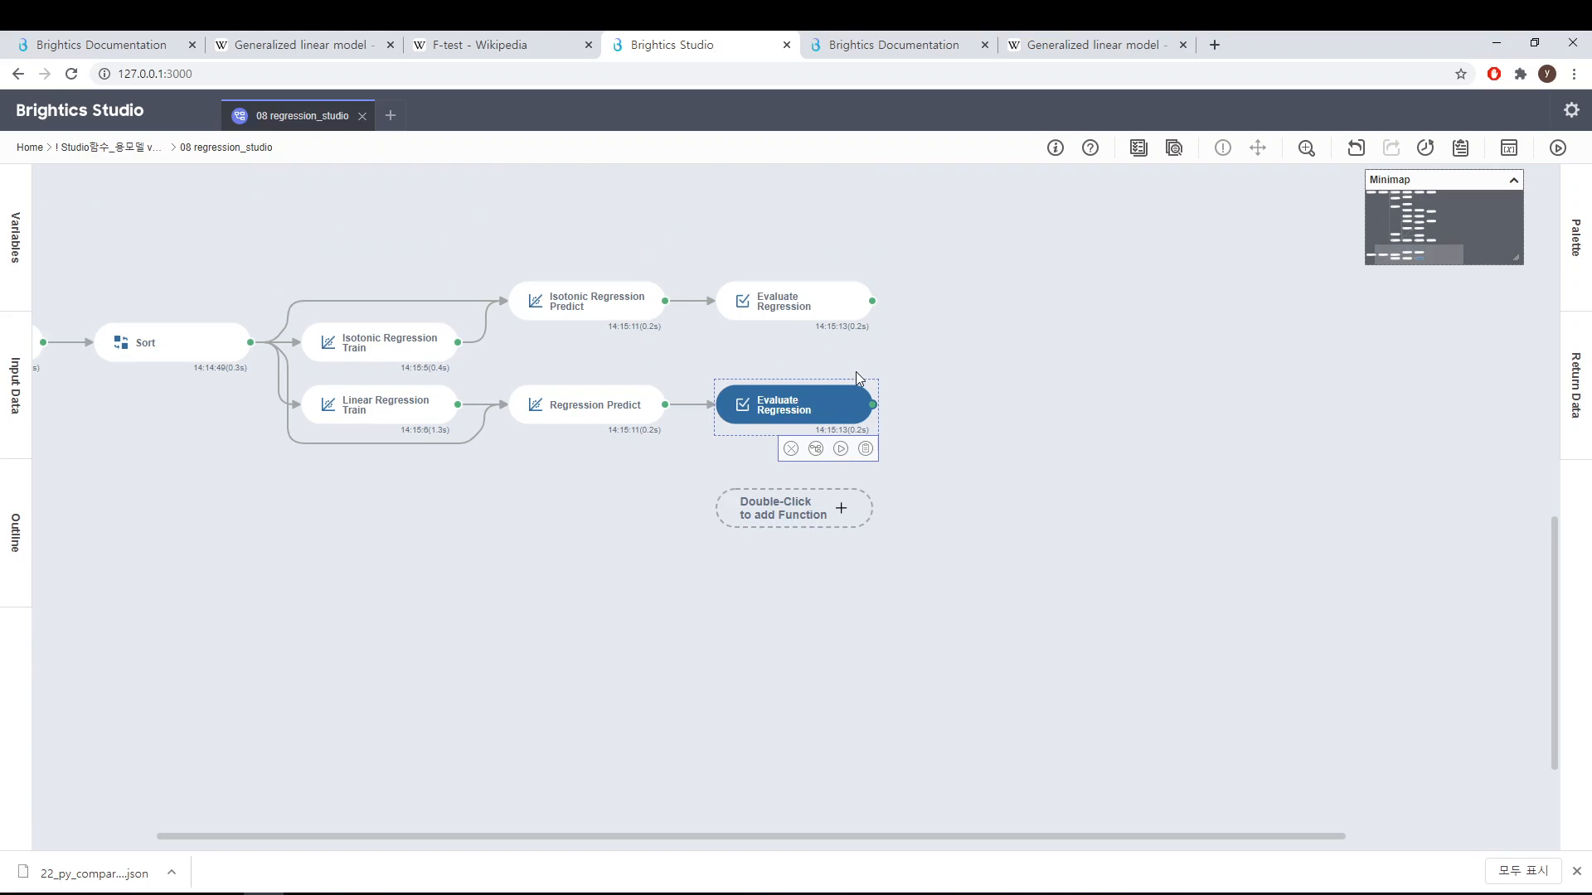
# Step: Reopen the isotonic branch's Evaluate Regression to compare its metrics, then close the panel and deselect the node
pyautogui.click(796, 320)
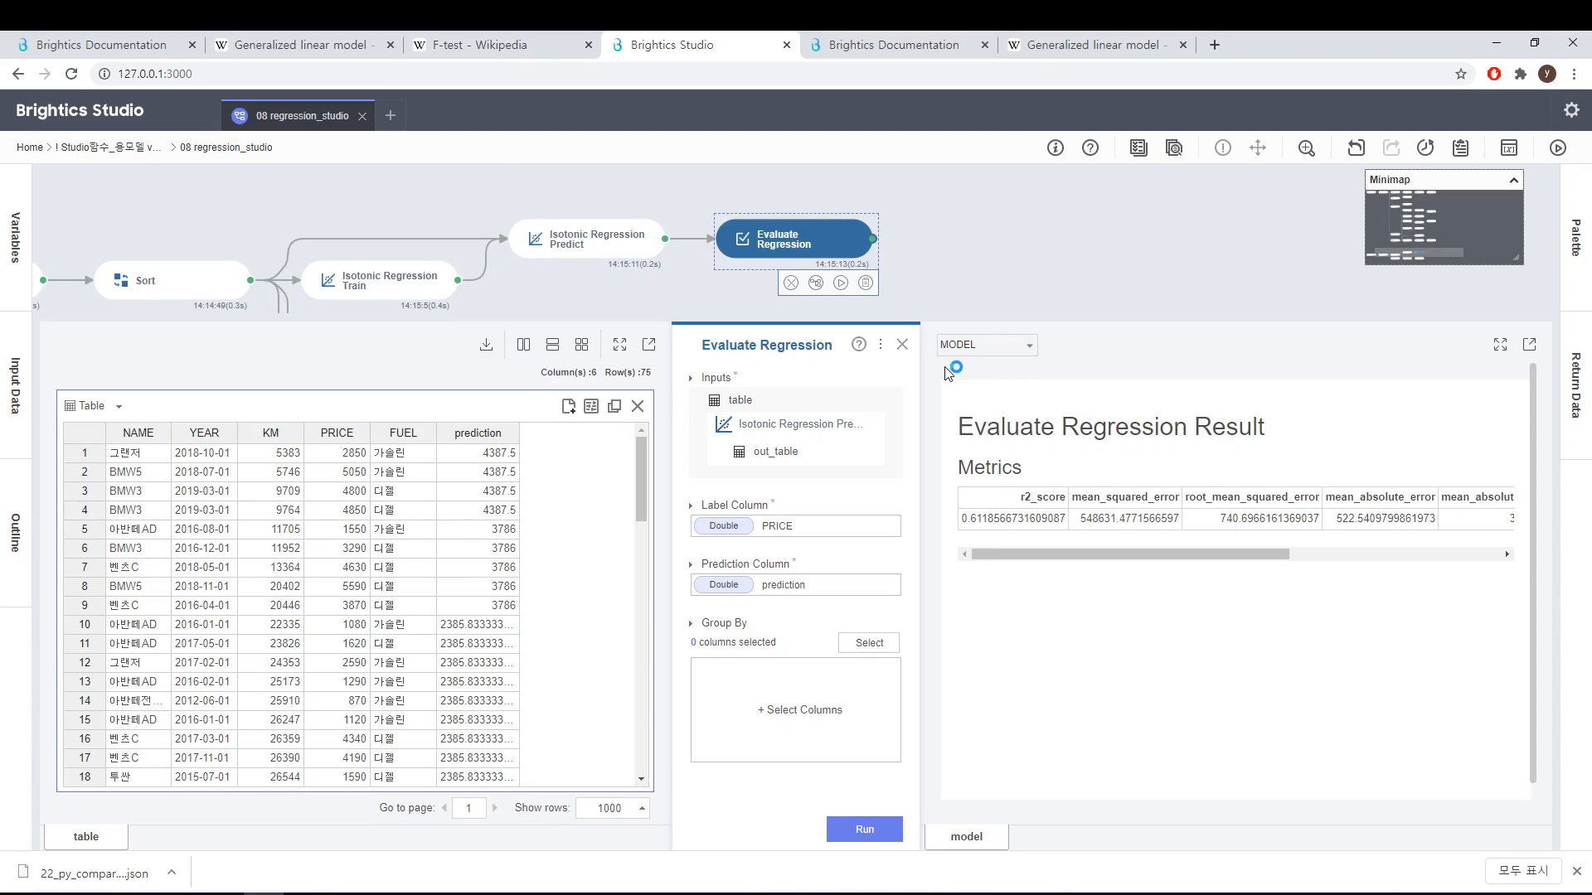
pyautogui.click(903, 348)
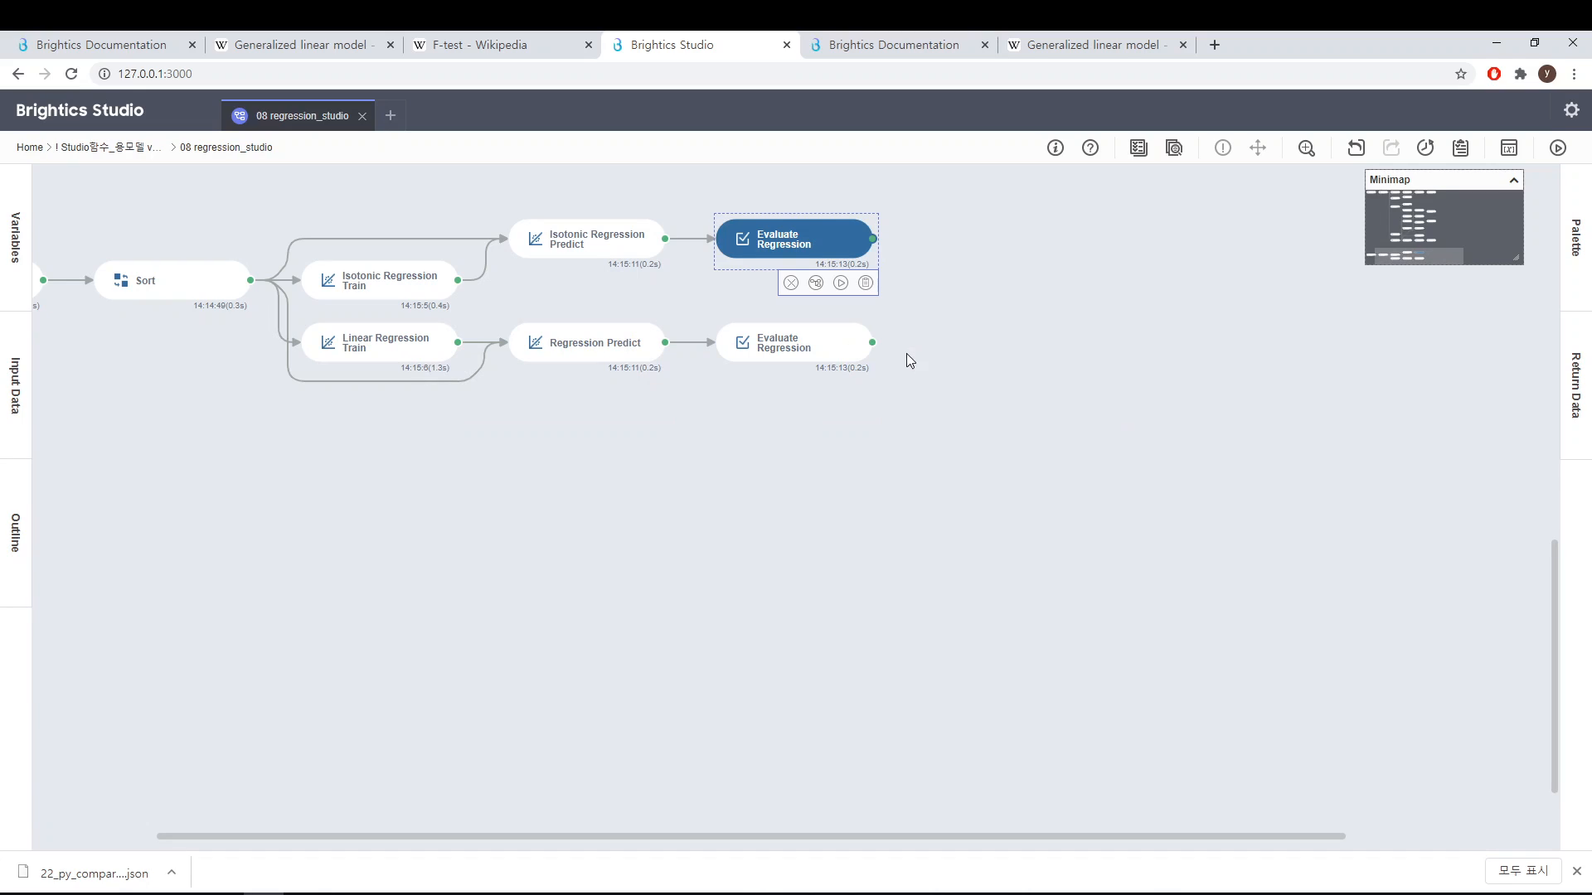
pyautogui.click(922, 396)
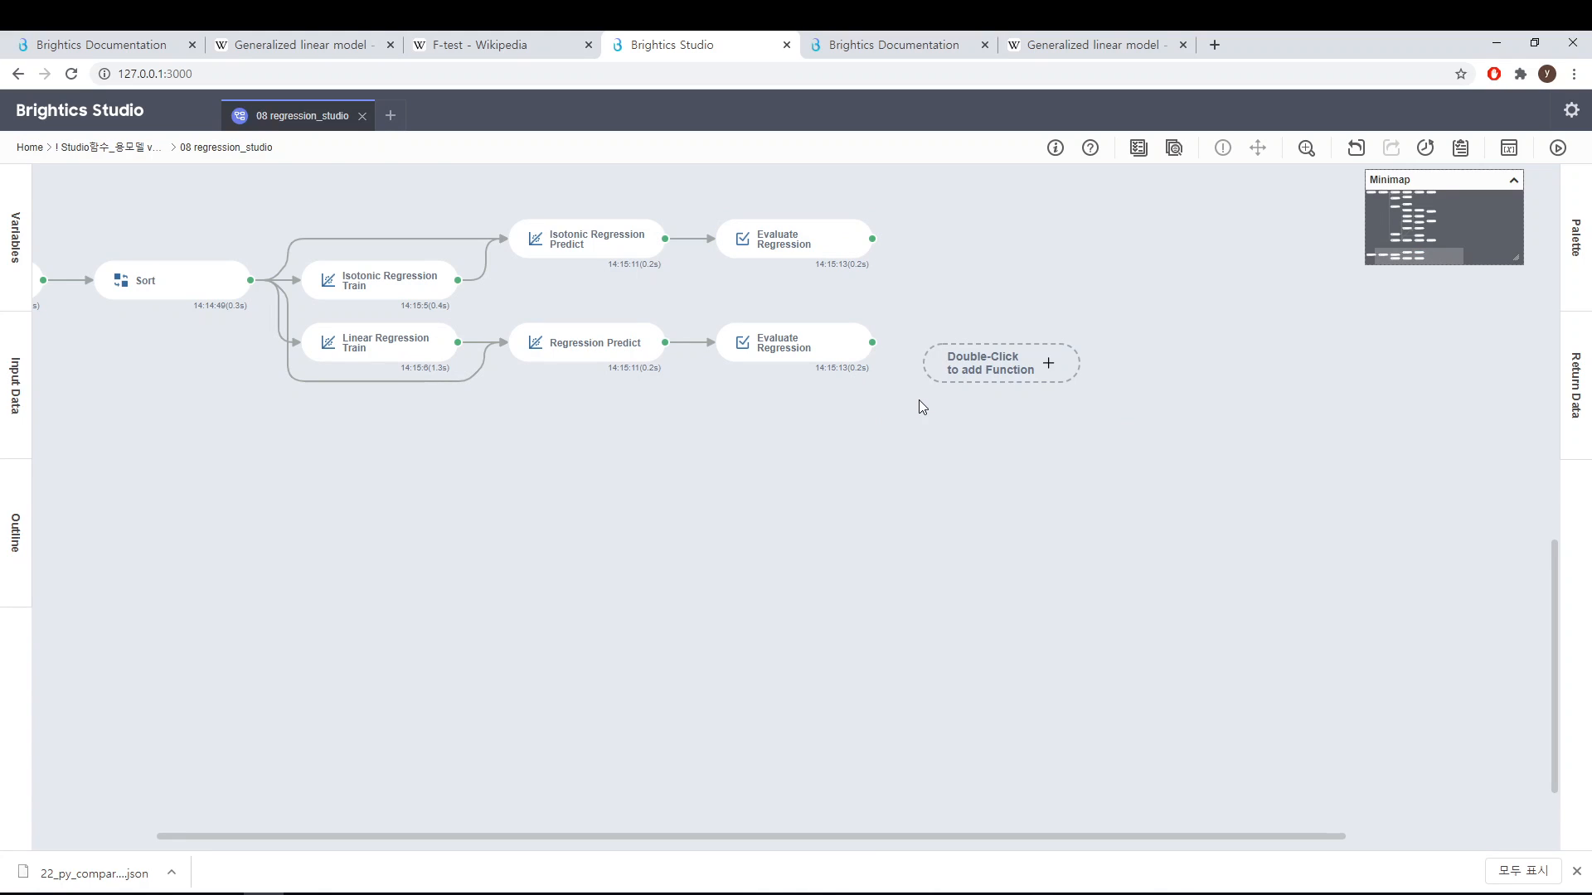